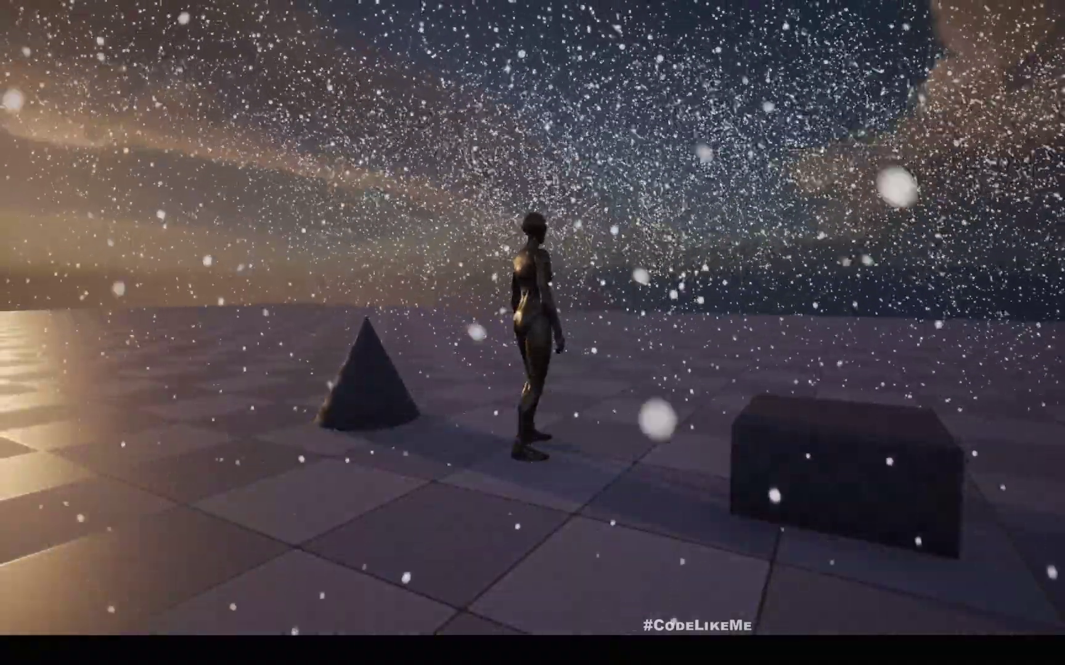
{"action": "key", "text": "w"}
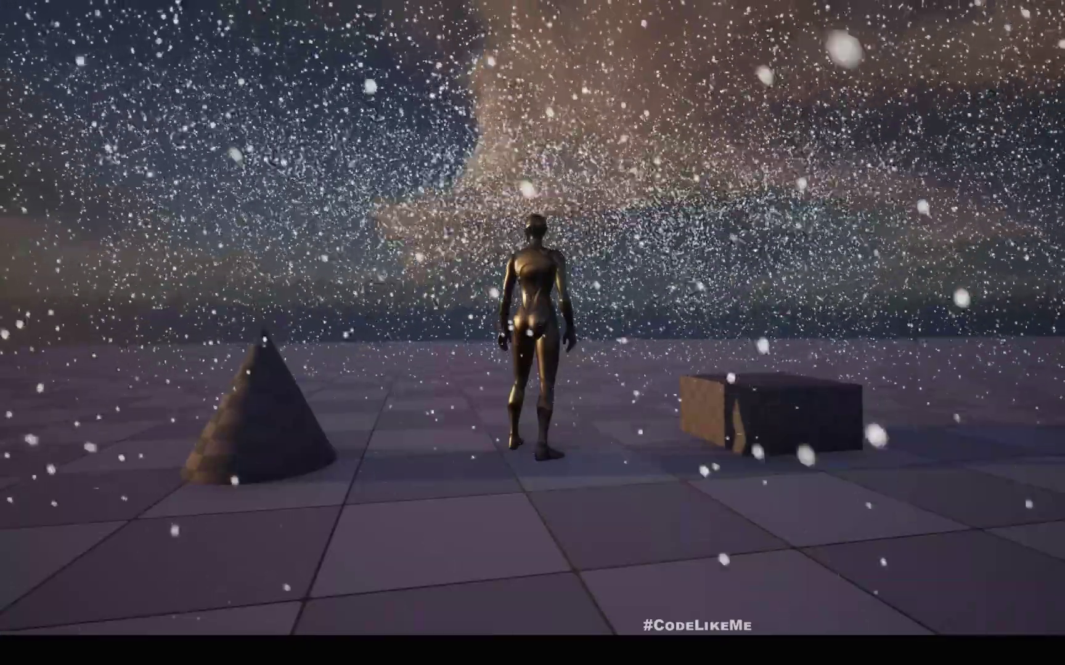
{"action": "key", "text": "w"}
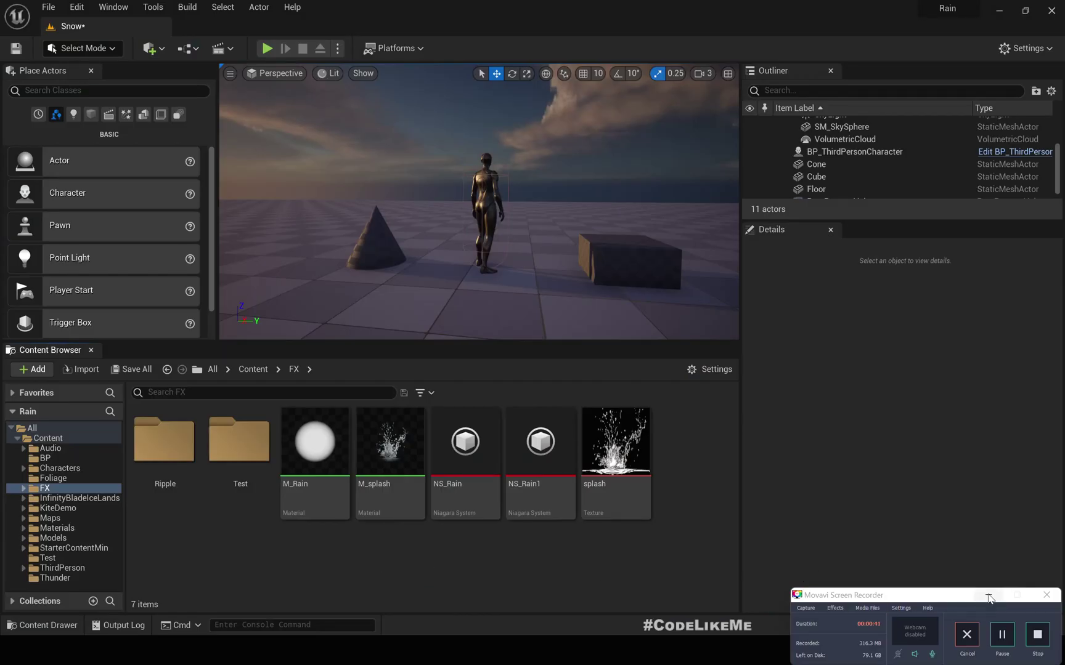
{"action": "left_click", "coordinate": [988, 596]}
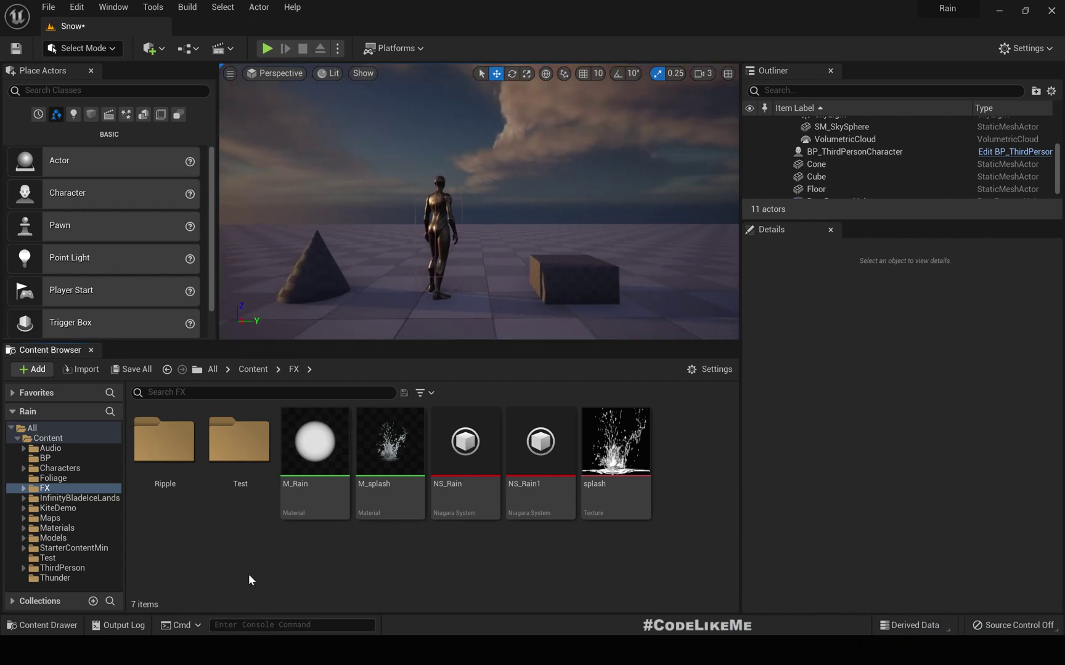
Create a Niagara system in the FX folder from the Hanging Particulates emitter template and name it NS_Snow.
{"action": "right_click", "coordinate": [249, 574]}
{"action": "mouse_move", "coordinate": [296, 438]}
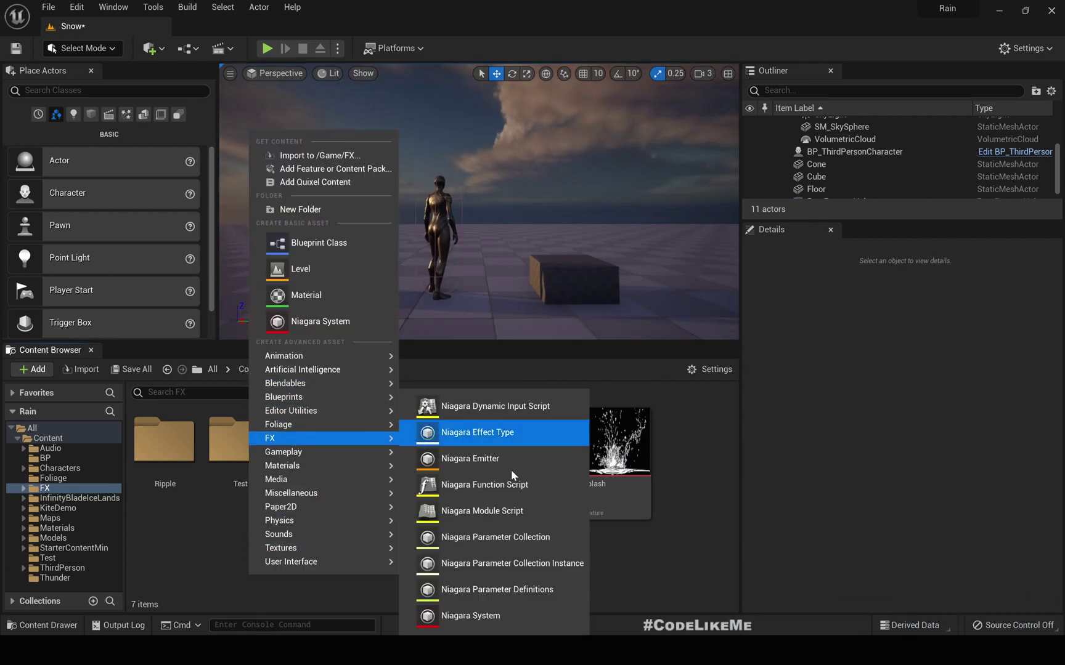
{"action": "left_click", "coordinate": [492, 616]}
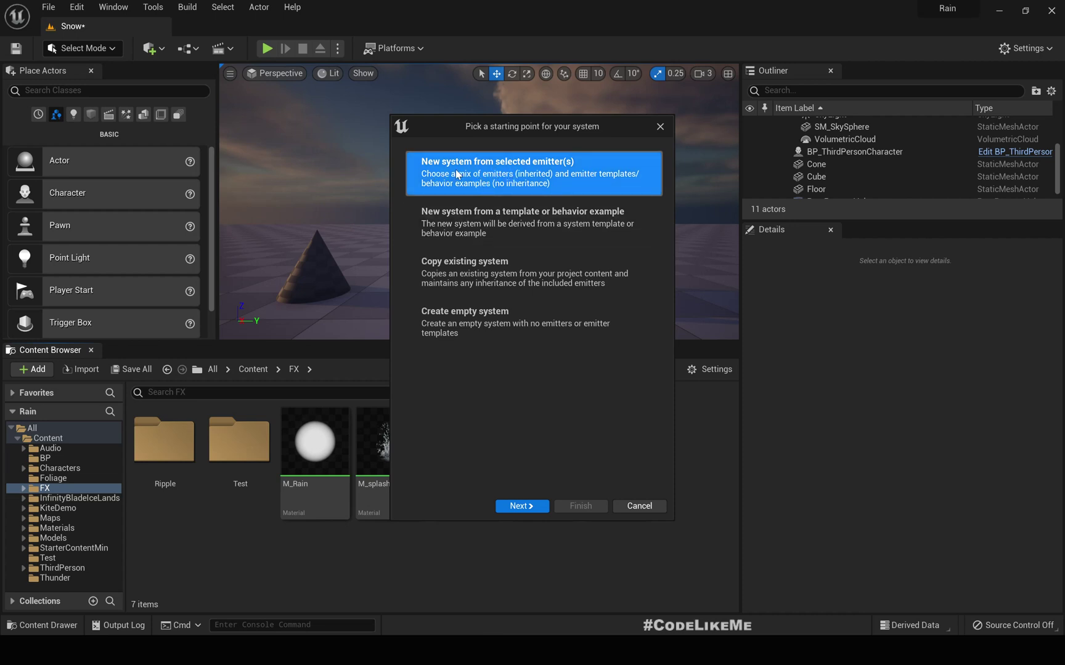
{"action": "left_click", "coordinate": [519, 506]}
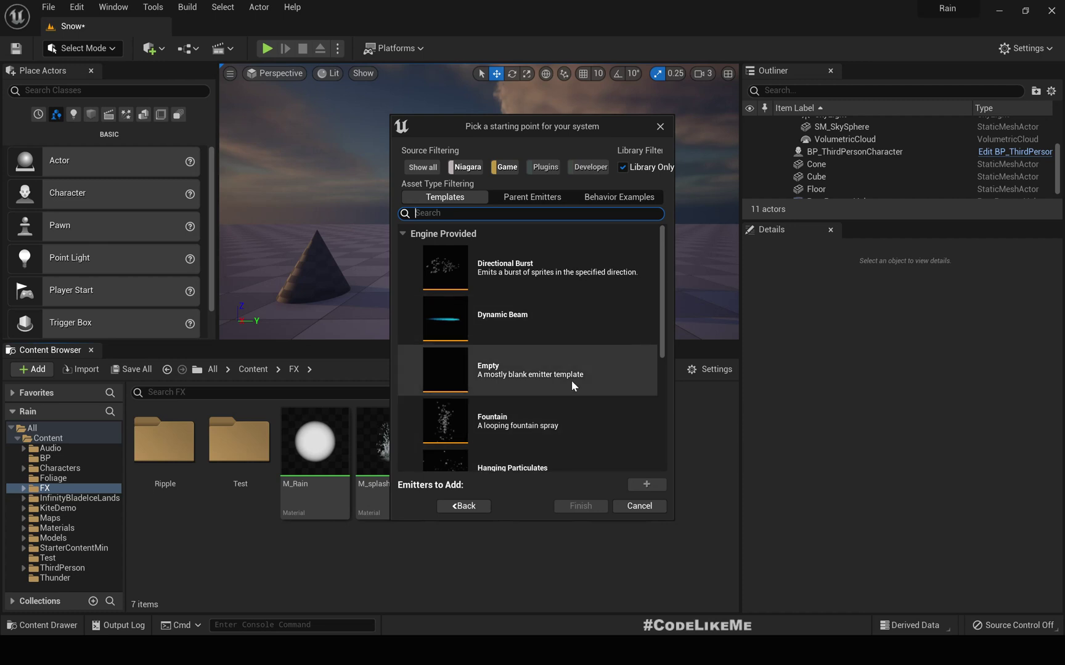
{"action": "scroll", "coordinate": [570, 394], "scroll_direction": "down", "scroll_amount": 1}
{"action": "left_click", "coordinate": [559, 435]}
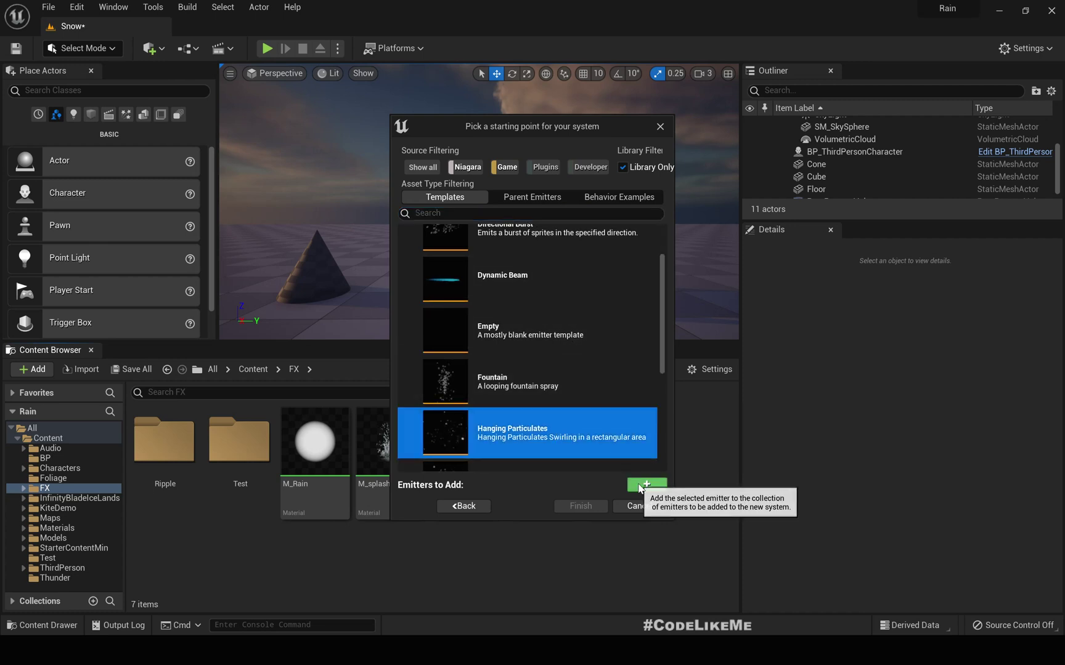
{"action": "left_click", "coordinate": [645, 485]}
{"action": "scroll", "coordinate": [564, 374], "scroll_direction": "down", "scroll_amount": 1}
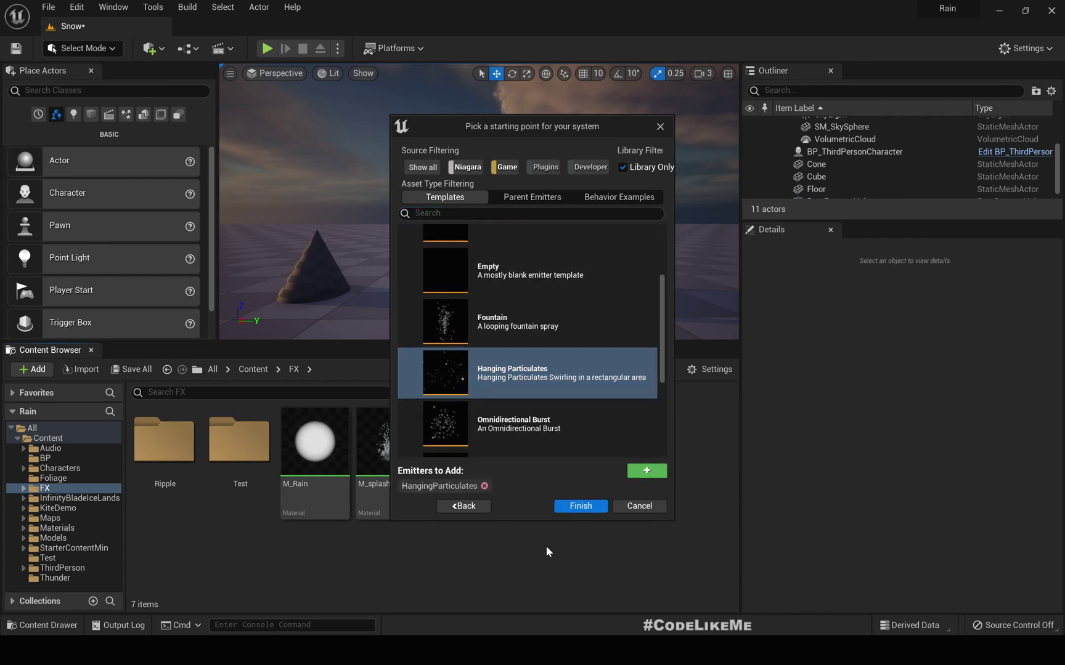
{"action": "left_click", "coordinate": [579, 506]}
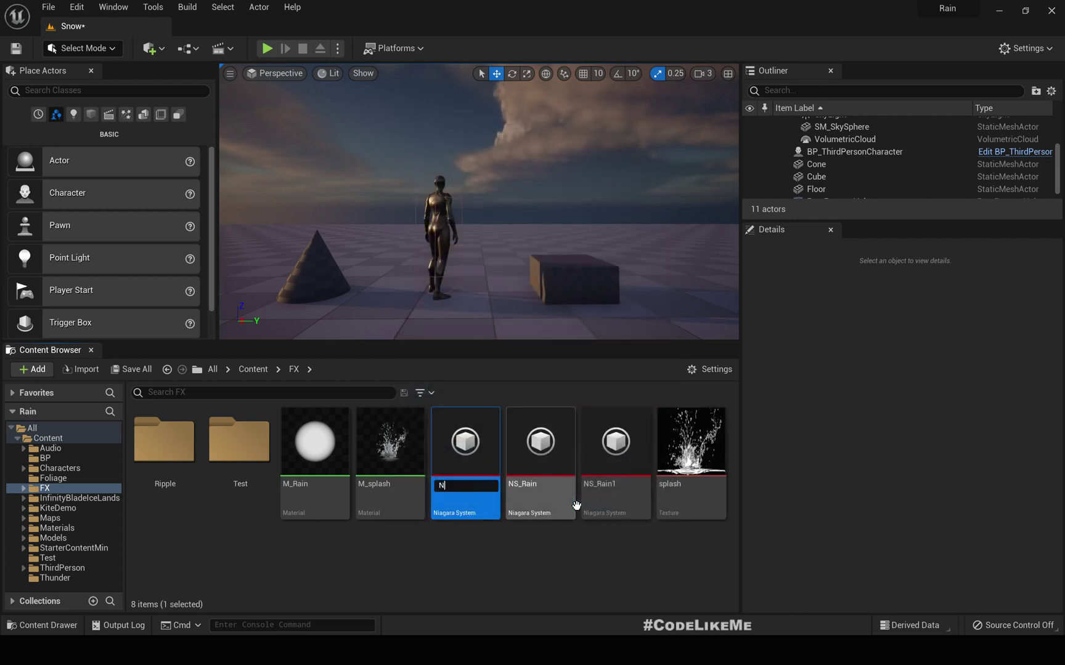
{"action": "key", "text": "Return"}
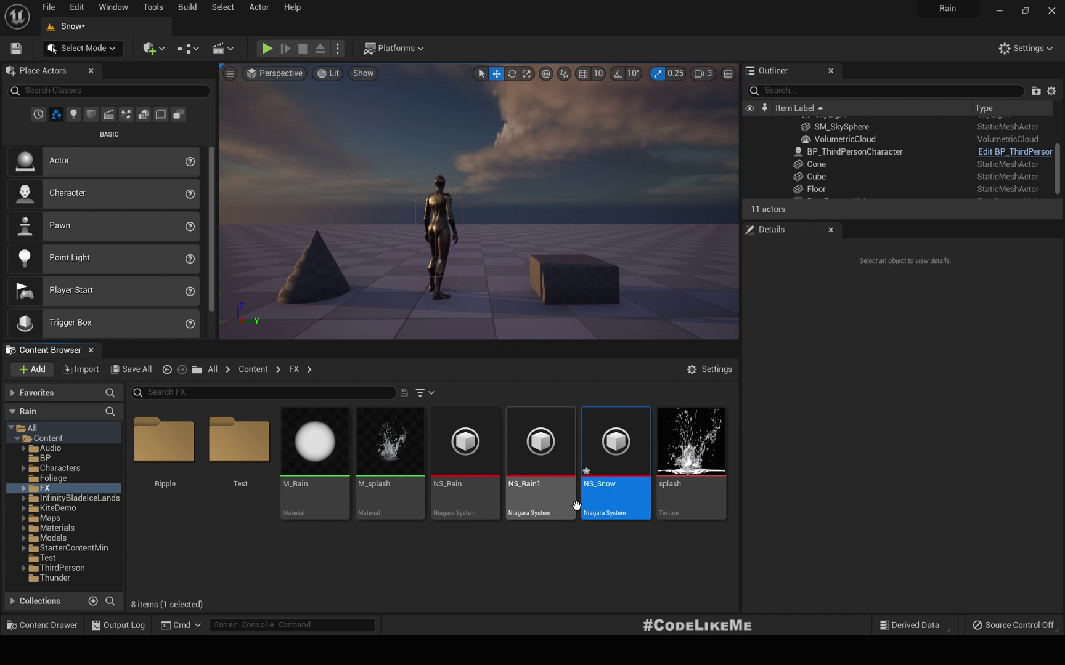
Place NS_Snow in the level beside the character, then open the asset and dock its editor in the main window.
{"action": "left_click_drag", "start_coordinate": [634, 462], "coordinate": [446, 296]}
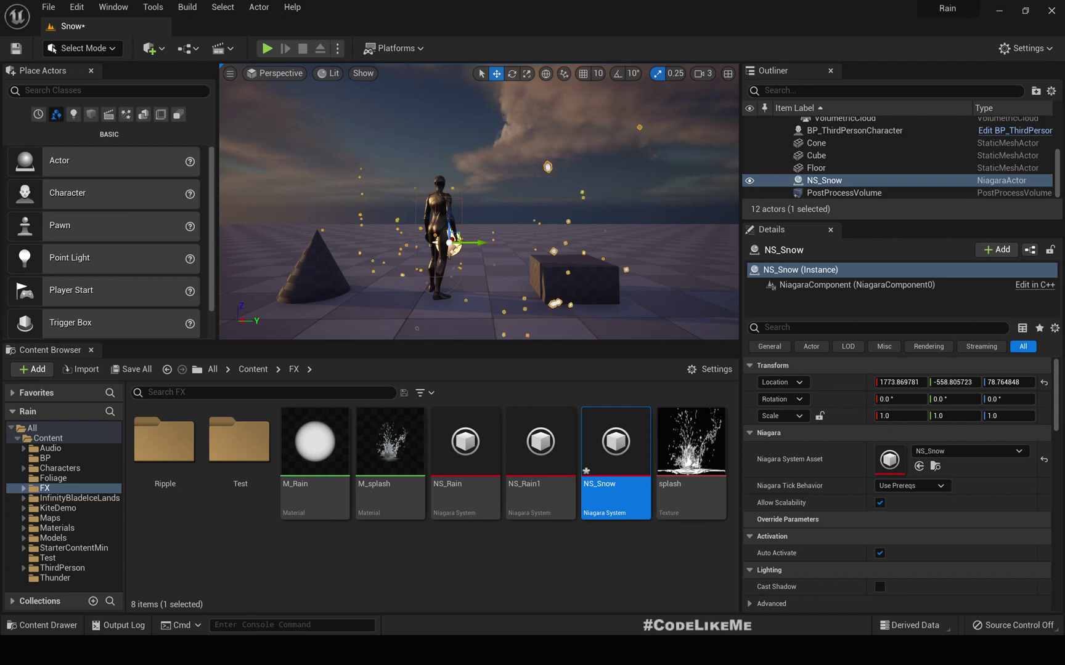
{"action": "left_click", "coordinate": [411, 135]}
{"action": "double_click", "coordinate": [615, 443]}
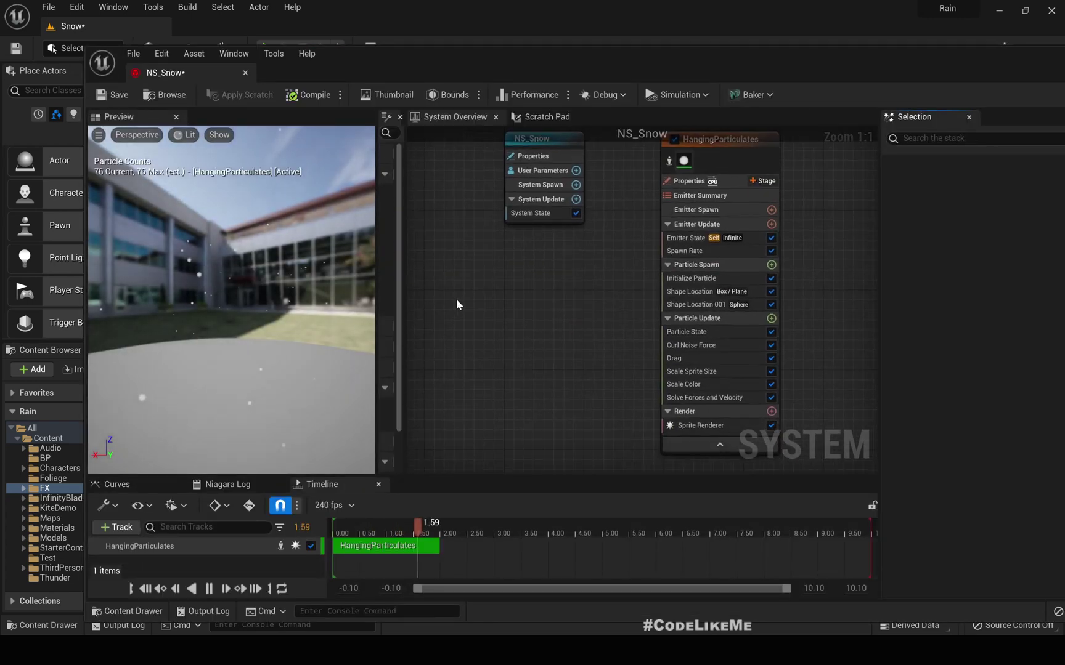
{"action": "right_click_drag", "start_coordinate": [468, 299], "coordinate": [464, 363]}
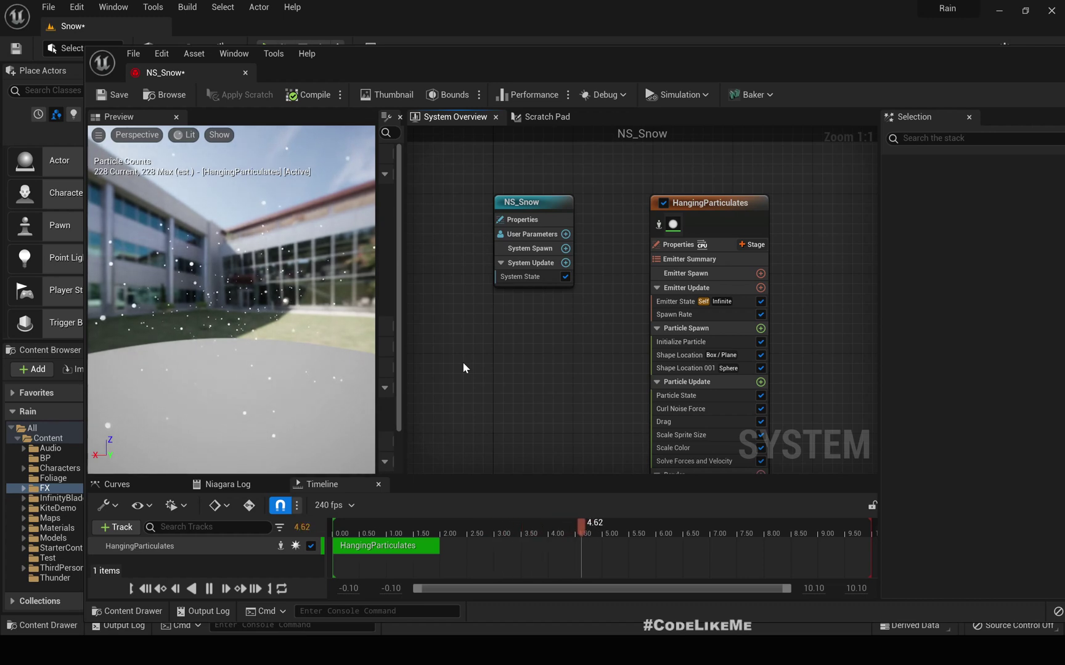
{"action": "left_click_drag", "start_coordinate": [172, 76], "coordinate": [250, 33]}
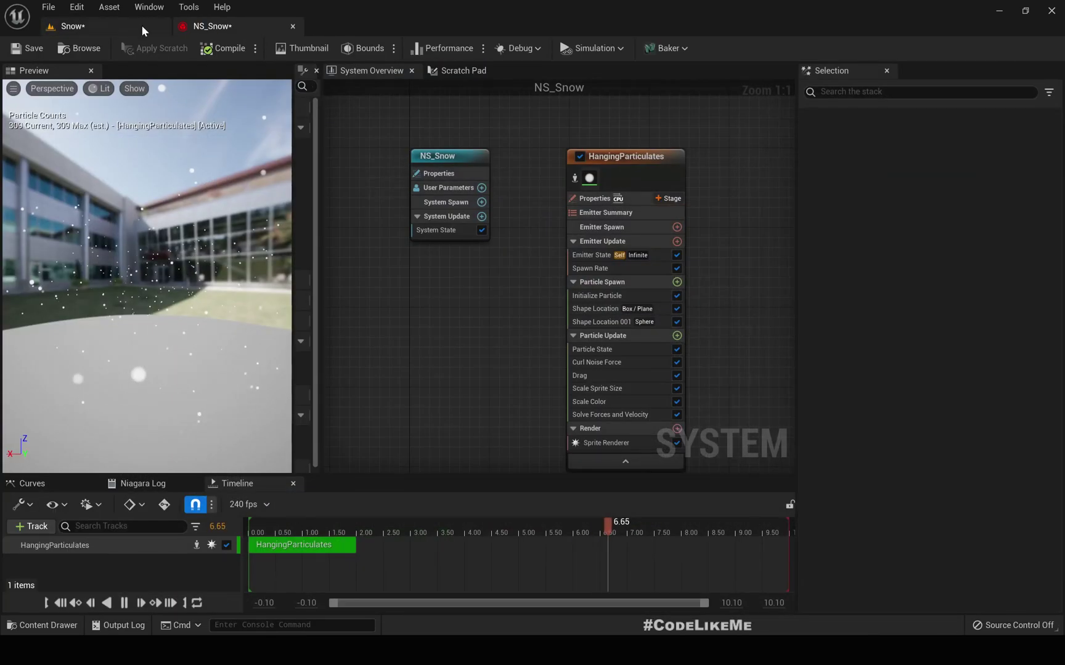
Check the particles in the level and delete the Box / Plane Shape Location module from NS_Snow's HangingParticulates emitter.
{"action": "left_click", "coordinate": [123, 26]}
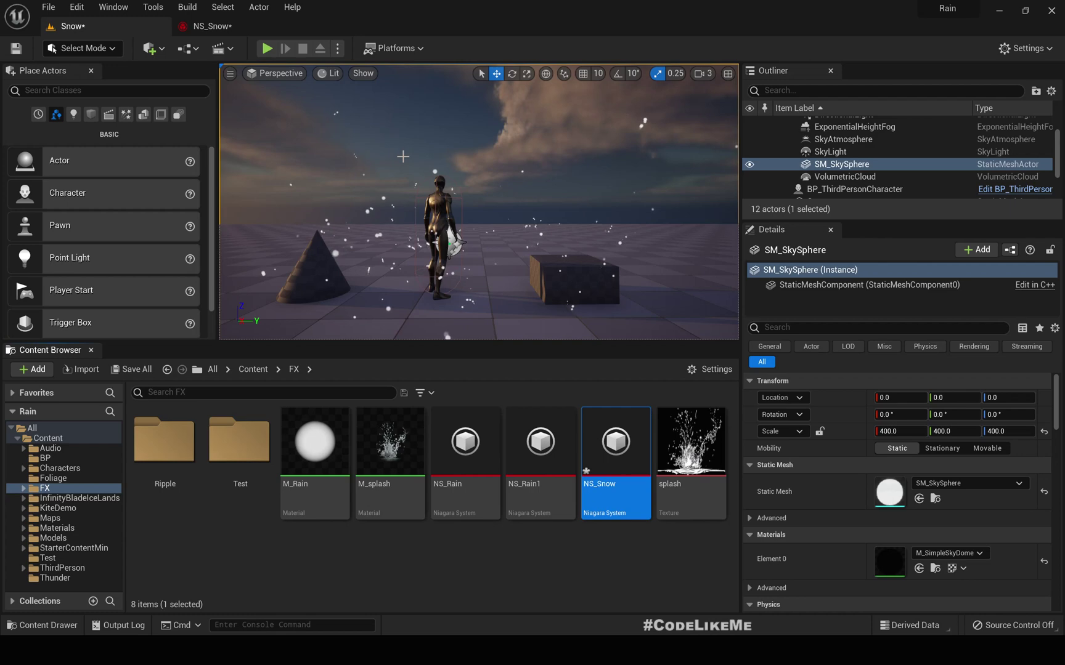
{"action": "right_click_drag", "start_coordinate": [403, 156], "coordinate": [406, 93]}
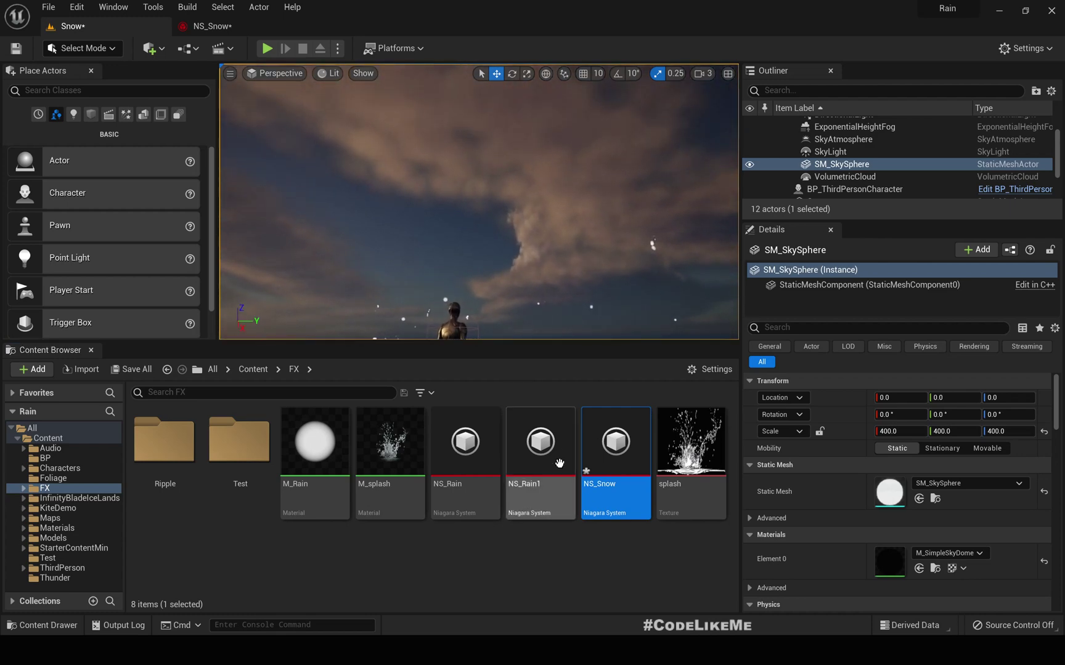
{"action": "right_click_drag", "start_coordinate": [471, 203], "coordinate": [471, 227]}
{"action": "left_click", "coordinate": [209, 27]}
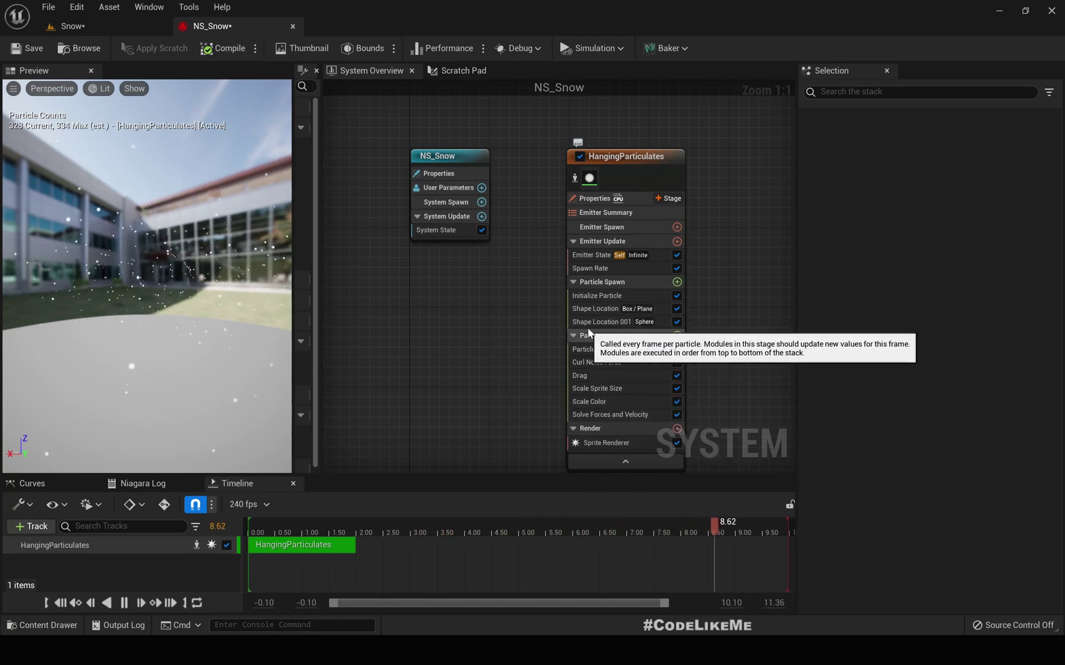
{"action": "left_click", "coordinate": [588, 312]}
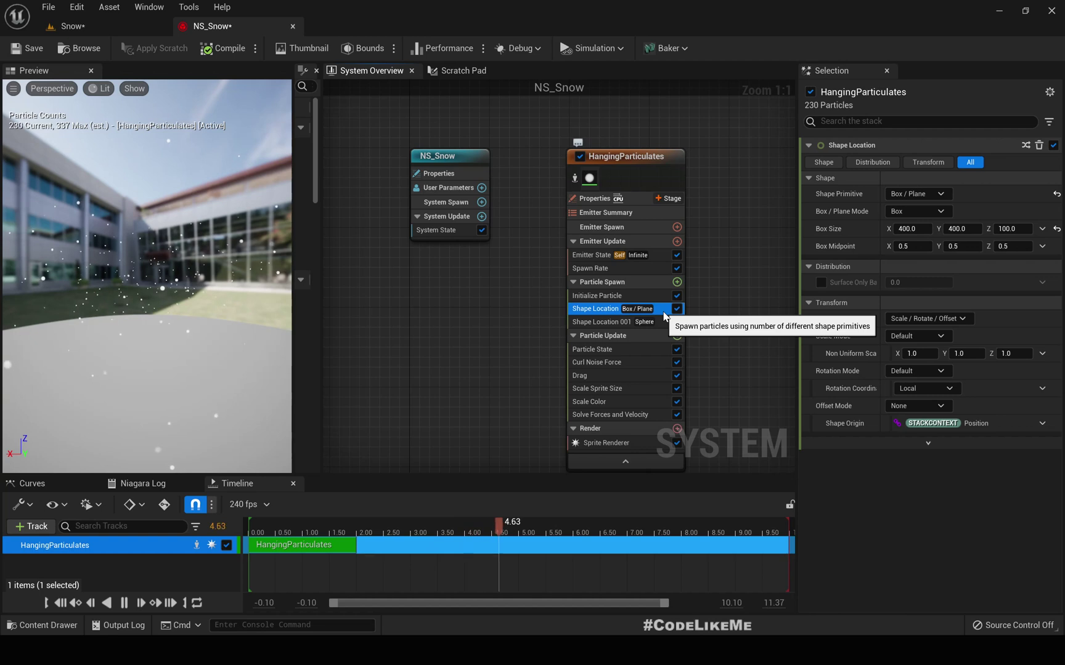
{"action": "key", "text": "Delete"}
Set the sphere Shape Location's Offset Mode to Default with a Z offset of 200, and check the particles in the level.
{"action": "left_click", "coordinate": [641, 309]}
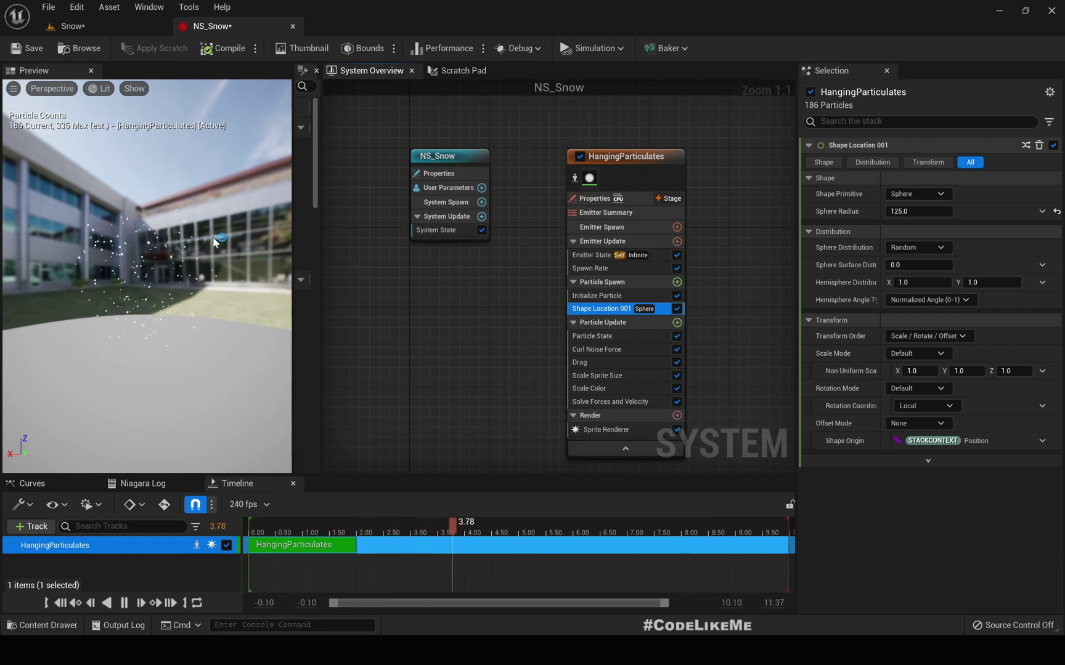
{"action": "left_click_drag", "start_coordinate": [145, 328], "coordinate": [194, 231]}
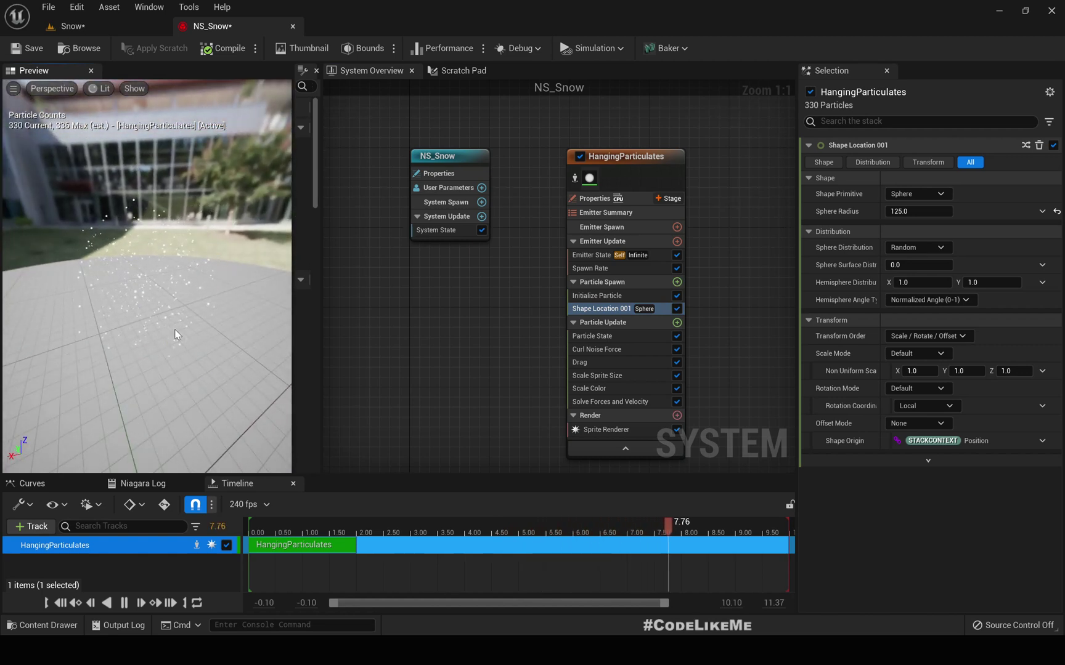
{"action": "left_click_drag", "start_coordinate": [175, 330], "coordinate": [129, 290]}
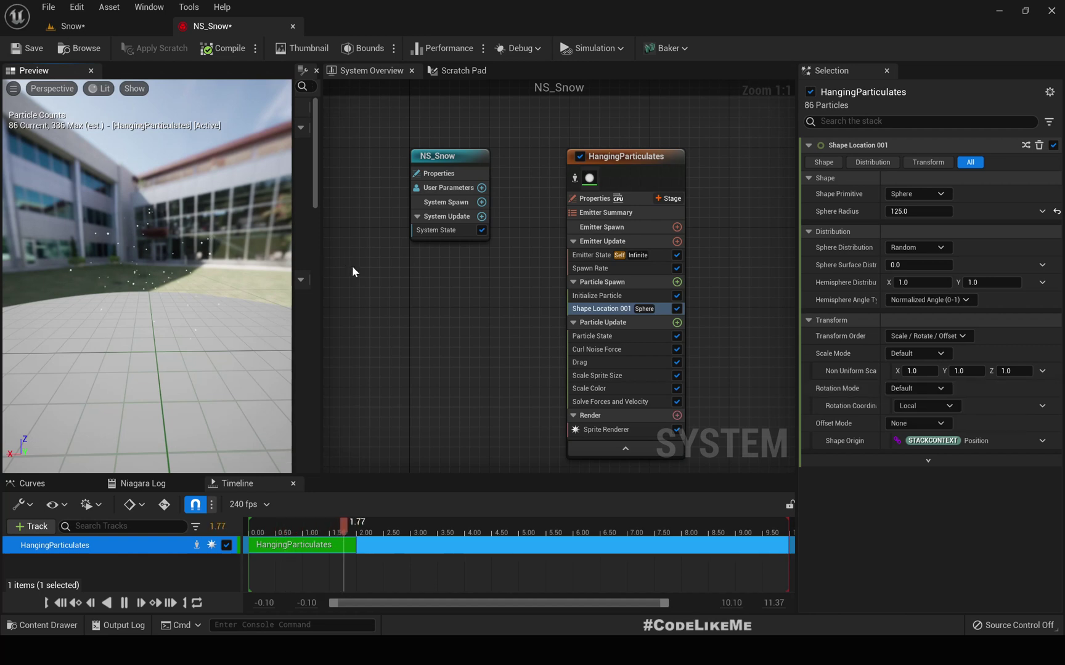
{"action": "left_click", "coordinate": [100, 22]}
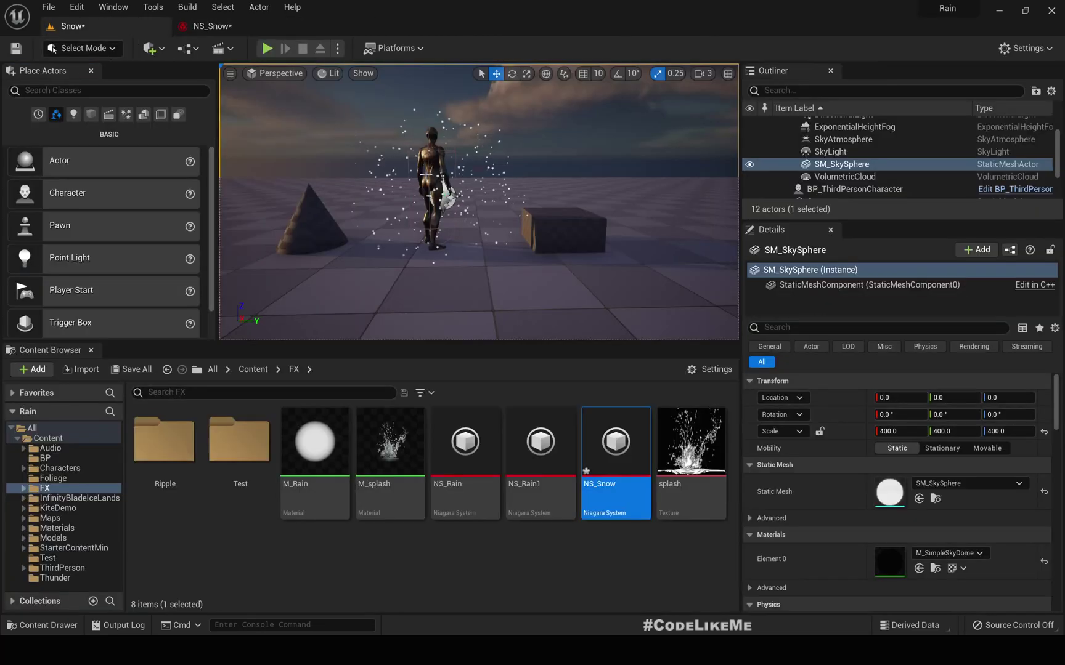
{"action": "right_click_drag", "start_coordinate": [477, 196], "coordinate": [459, 249]}
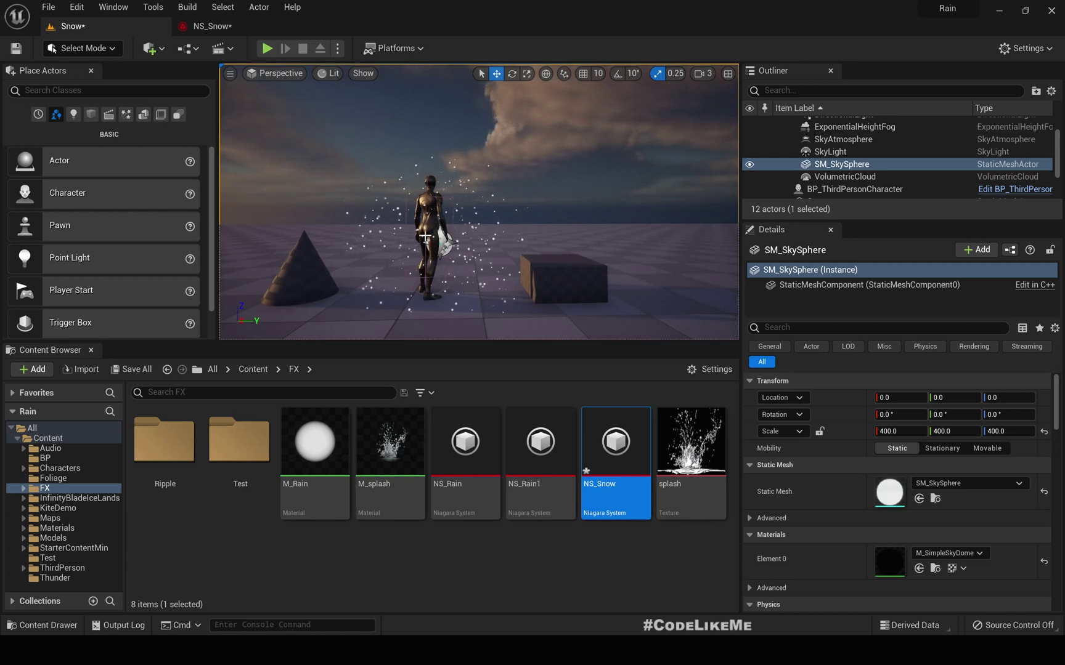
{"action": "left_click", "coordinate": [225, 27]}
{"action": "left_click", "coordinate": [918, 424]}
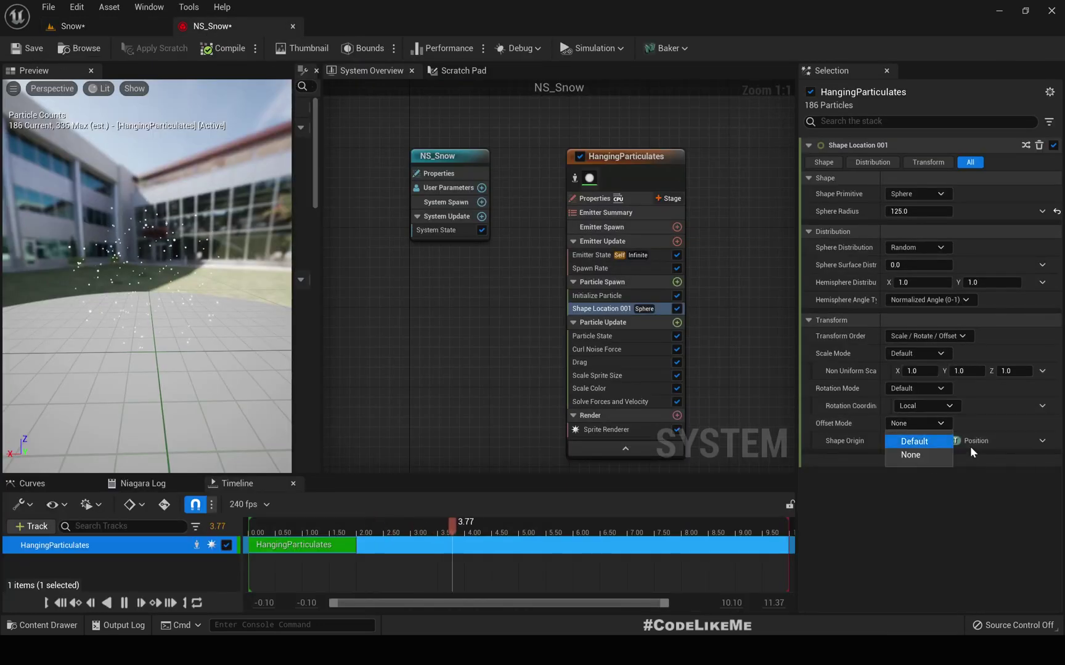
{"action": "left_click", "coordinate": [917, 442]}
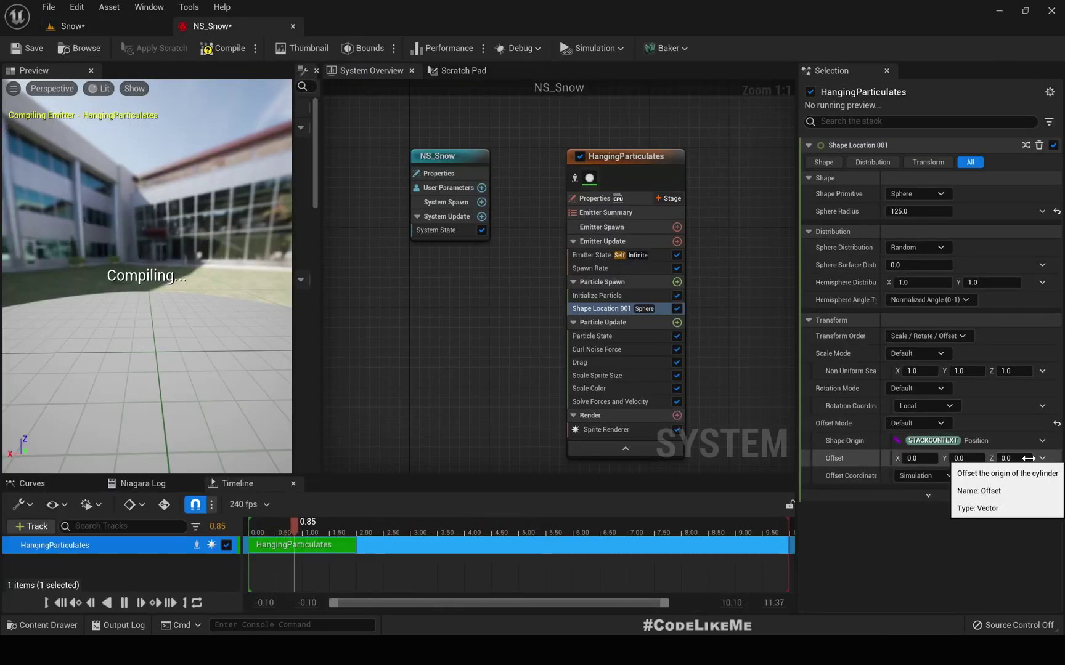
{"action": "left_click", "coordinate": [1028, 458]}
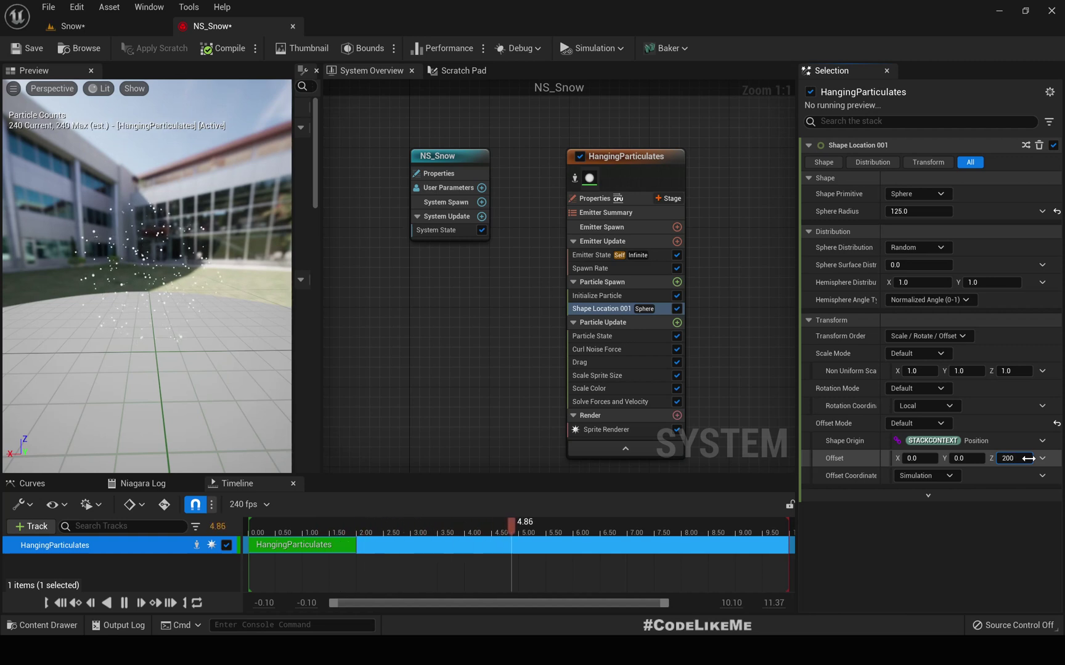
{"action": "key", "text": "Return"}
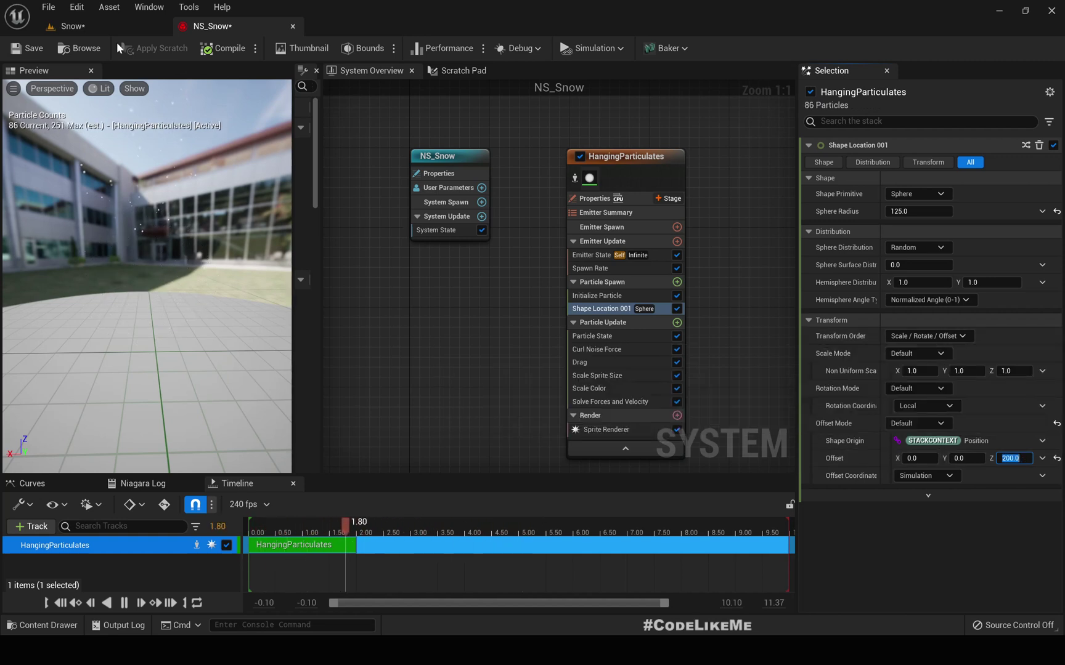
{"action": "left_click", "coordinate": [85, 26]}
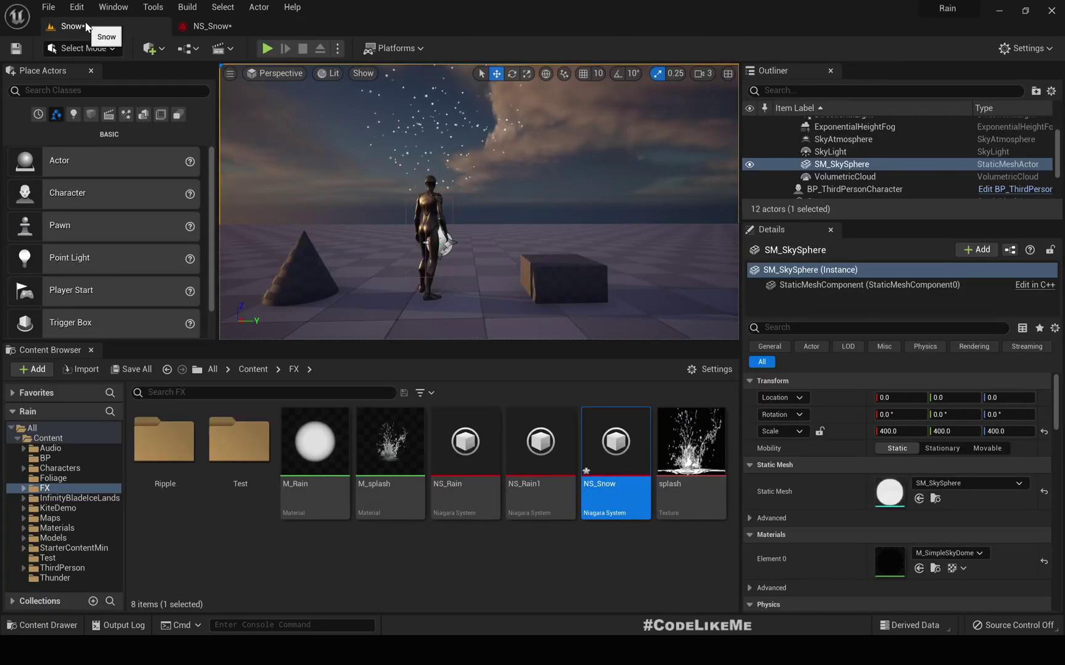
Set the sphere Shape Location's Z offset to 400 and check the particles above the character in the level.
{"action": "left_click", "coordinate": [199, 26]}
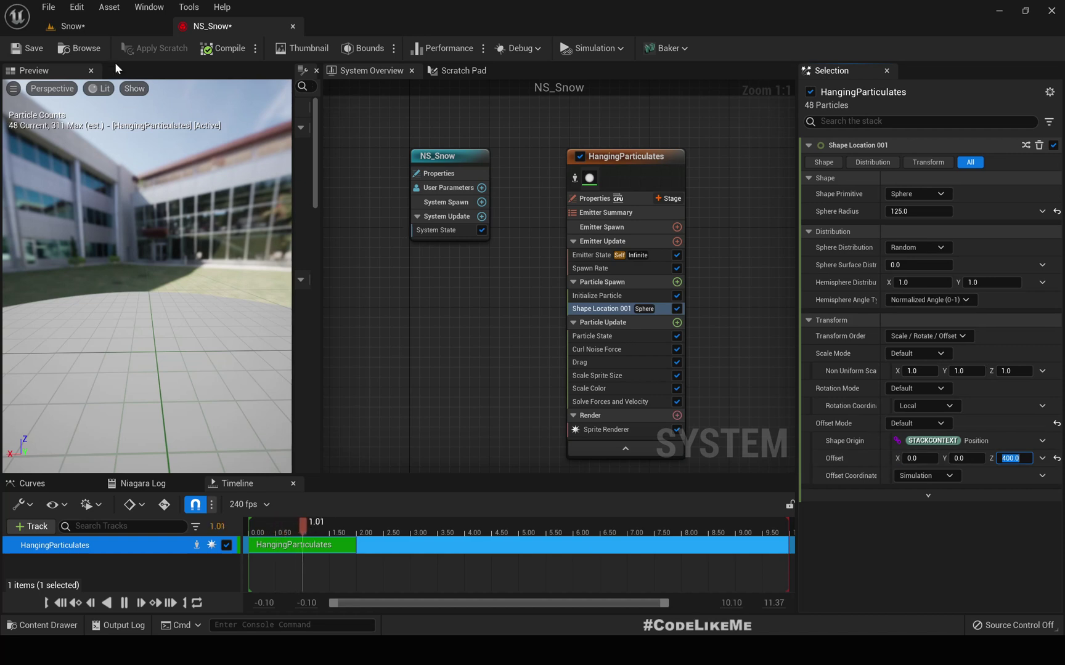
{"action": "left_click", "coordinate": [110, 30]}
{"action": "right_click_drag", "start_coordinate": [417, 198], "coordinate": [411, 143]}
{"action": "right_click_drag", "start_coordinate": [467, 200], "coordinate": [497, 162]}
{"action": "right_click_drag", "start_coordinate": [411, 149], "coordinate": [426, 177]}
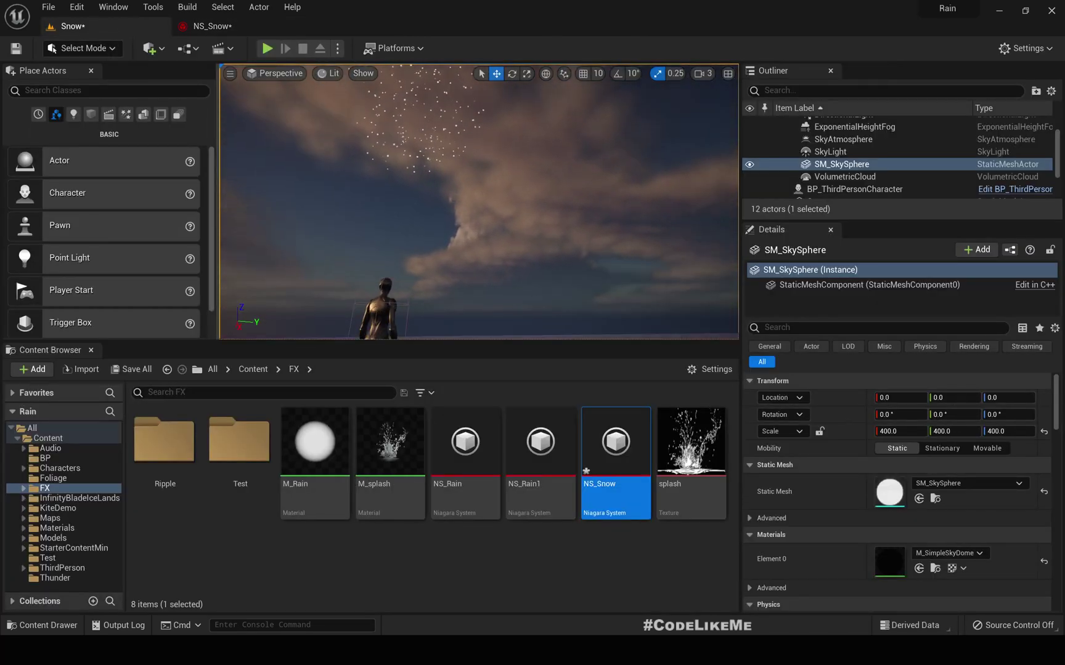
Add a linear Add Velocity module to the emitter's Particle Spawn stage and set its Z velocity to -50.
{"action": "left_click", "coordinate": [199, 29]}
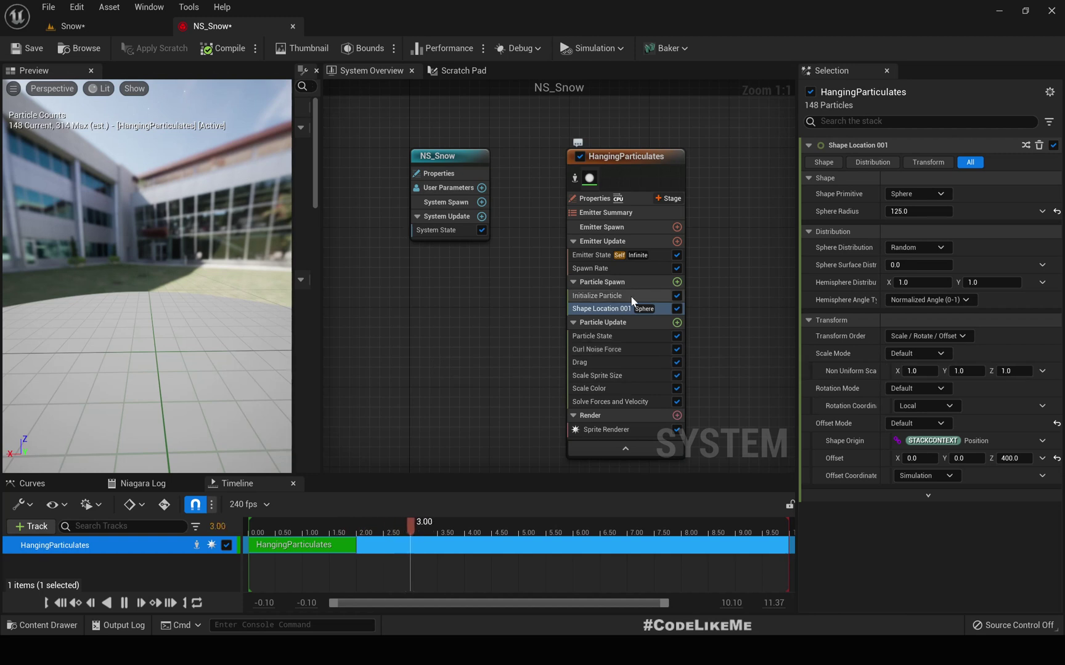
{"action": "left_click", "coordinate": [677, 282]}
{"action": "left_click", "coordinate": [472, 369]}
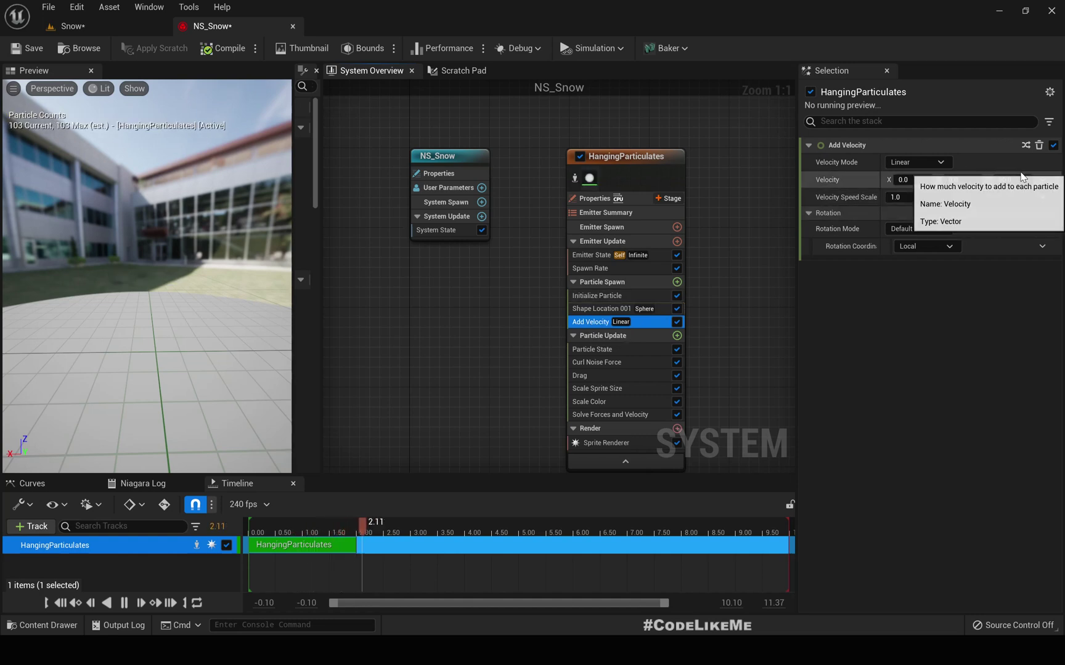
{"action": "left_click", "coordinate": [917, 162]}
{"action": "left_click", "coordinate": [1043, 335]}
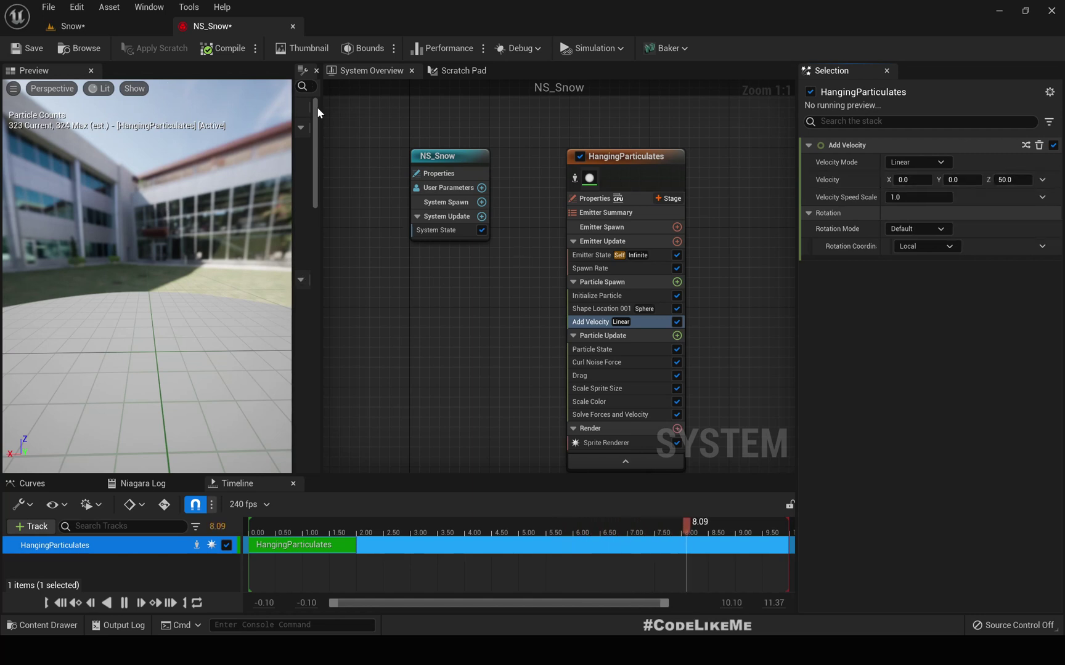
{"action": "left_click", "coordinate": [103, 26]}
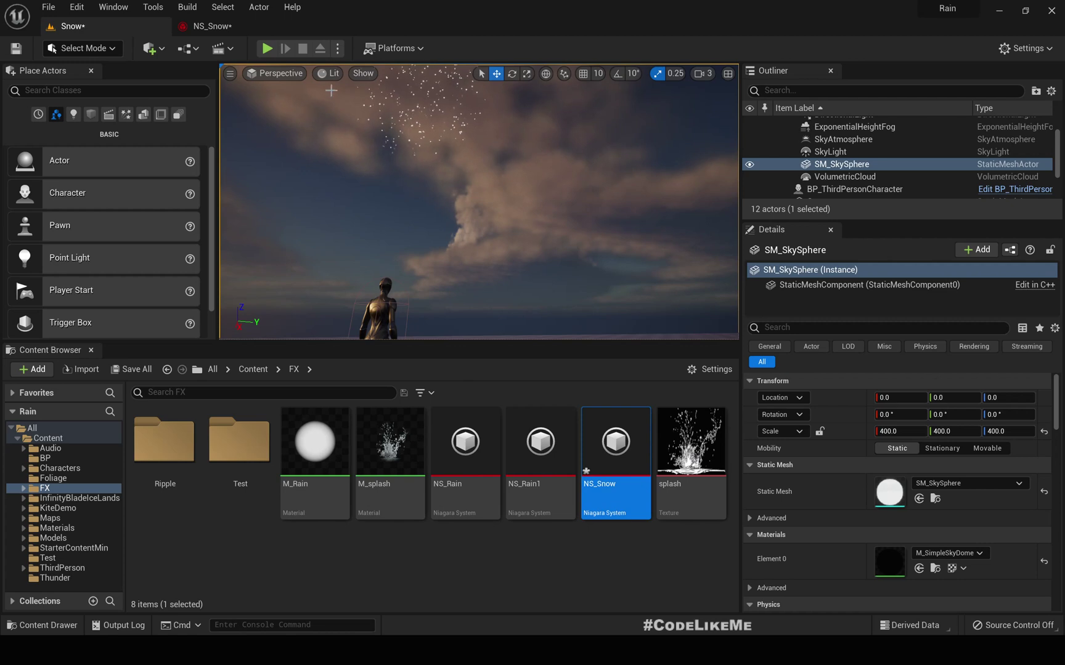
{"action": "left_click", "coordinate": [210, 27]}
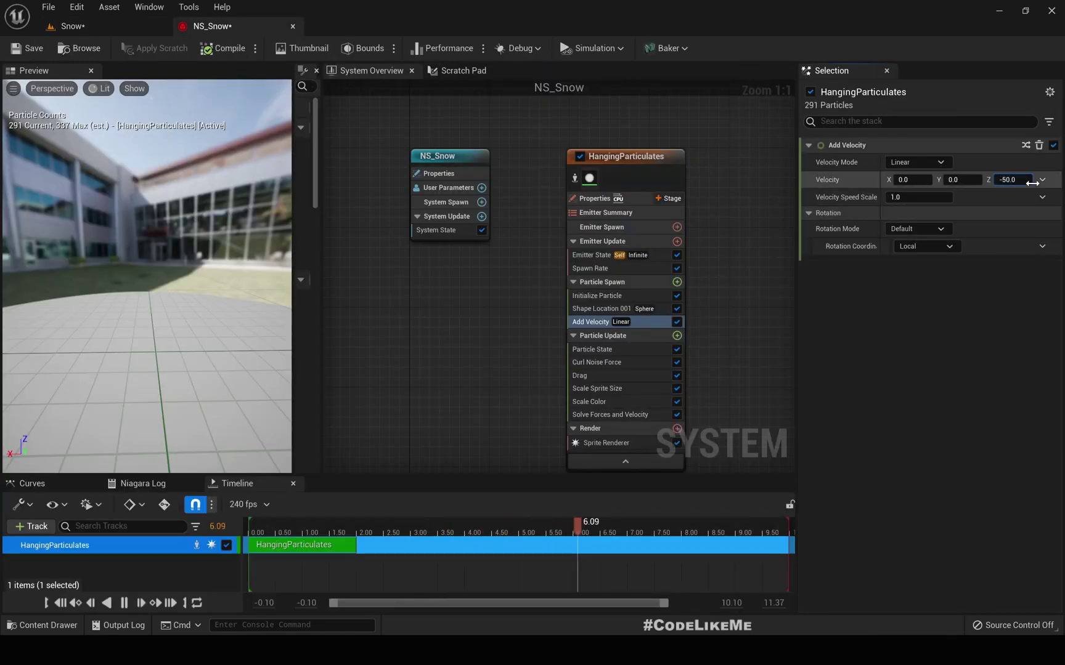
Apply the Z velocity of -50 and check the particles' movement above the character in the level.
{"action": "key", "text": "Return"}
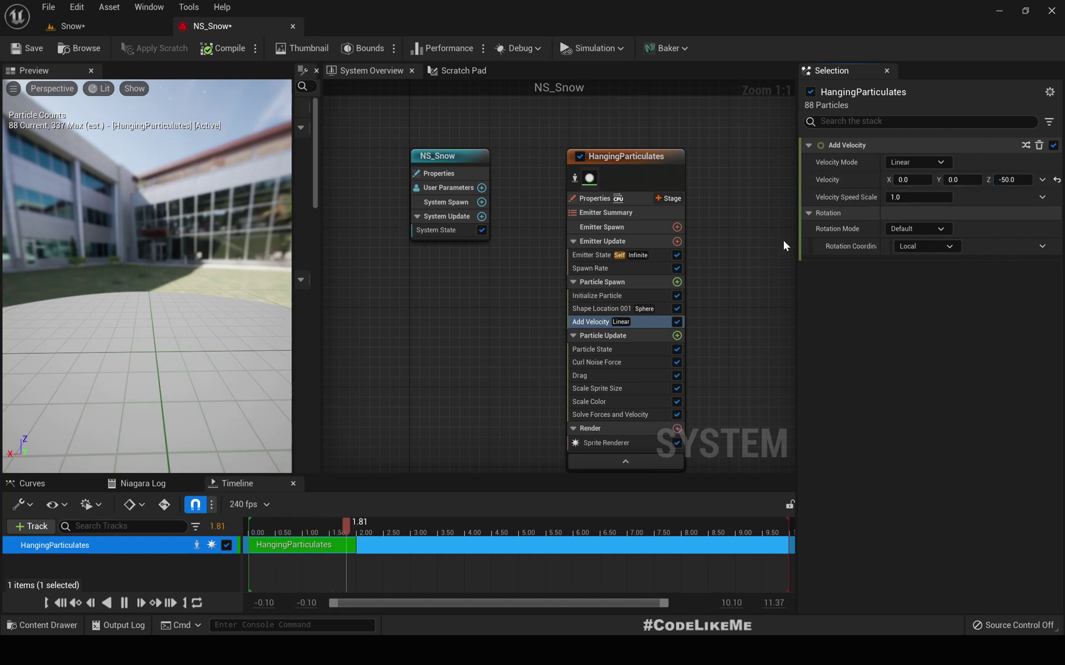
{"action": "left_click", "coordinate": [83, 26]}
{"action": "right_click_drag", "start_coordinate": [486, 164], "coordinate": [447, 125]}
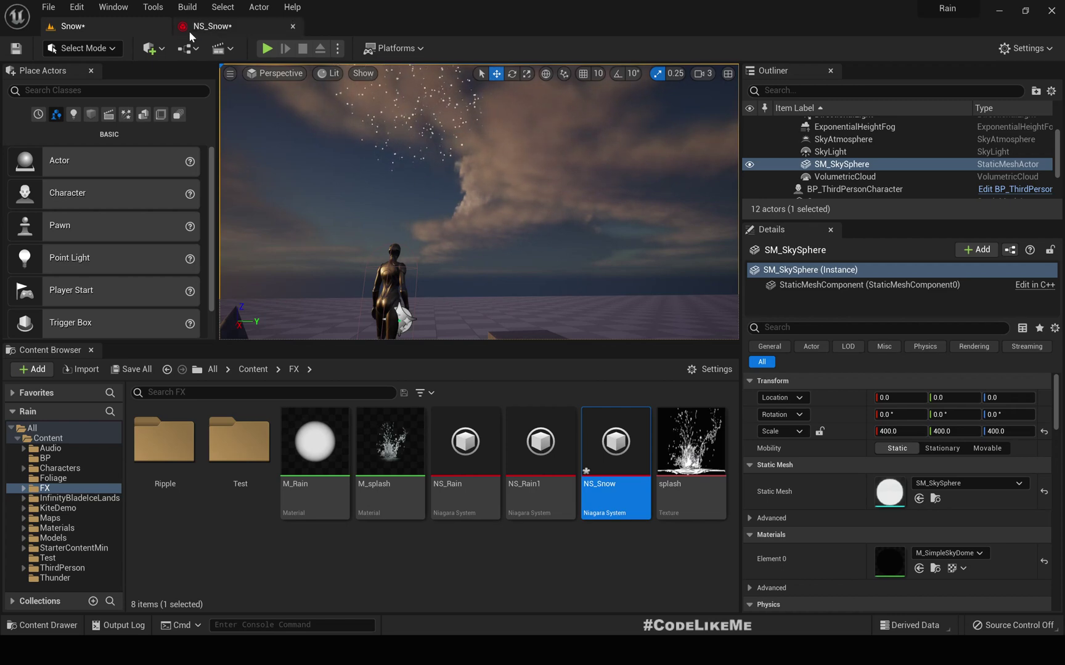
Disable the Drag module in the emitter's Particle Update stage and check the particles' movement in the level.
{"action": "left_click", "coordinate": [211, 26]}
{"action": "left_click", "coordinate": [584, 375]}
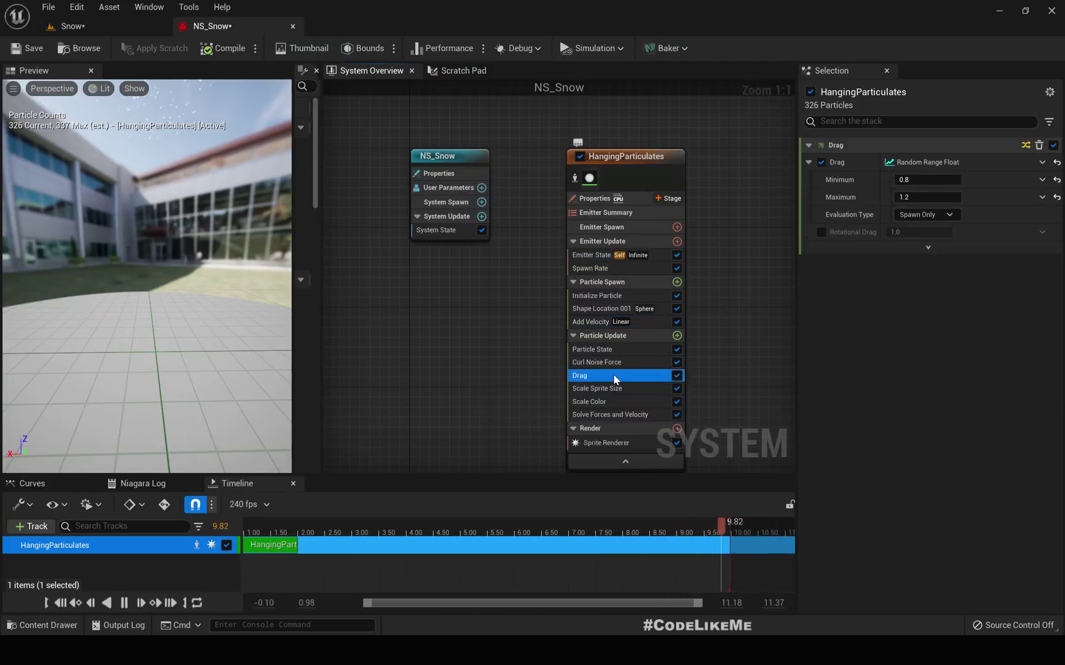
{"action": "left_click", "coordinate": [677, 376]}
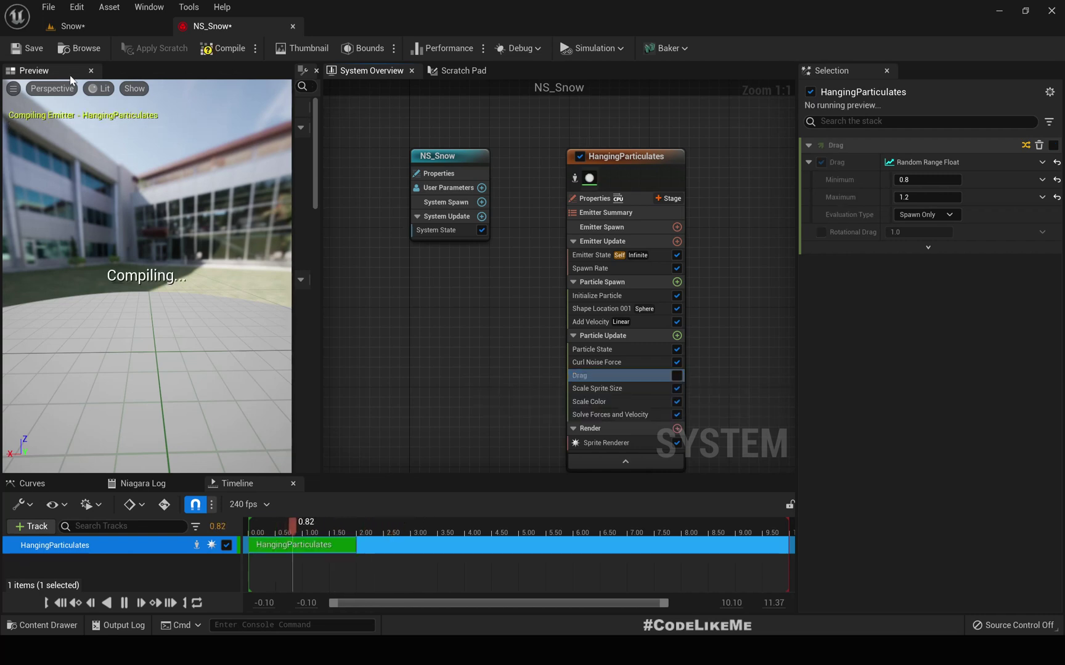
{"action": "left_click", "coordinate": [92, 27]}
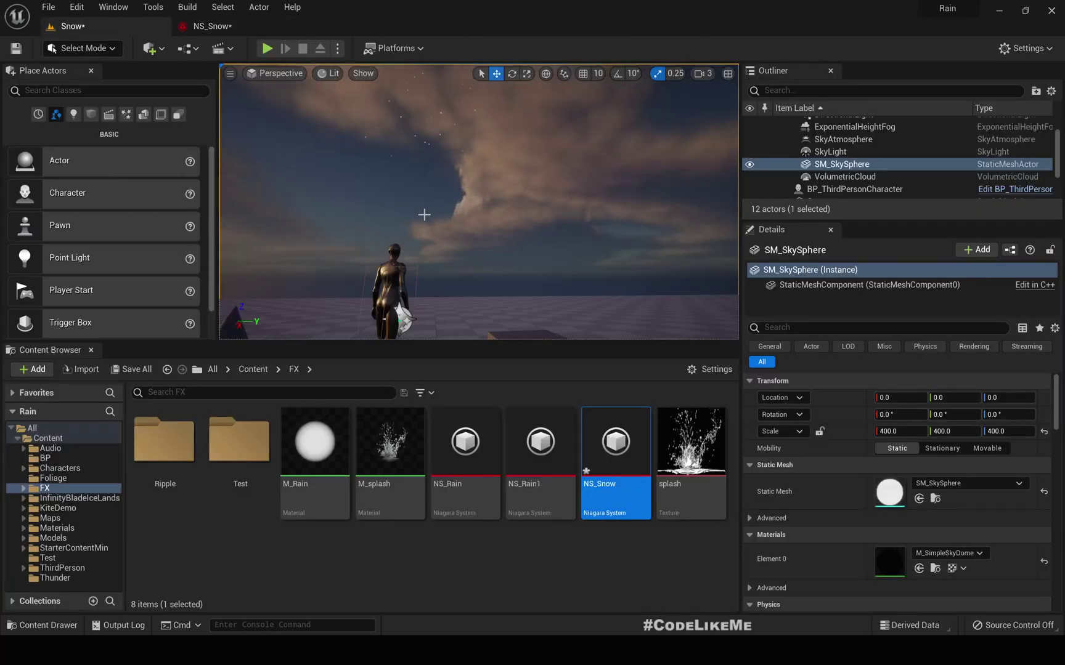
{"action": "right_click_drag", "start_coordinate": [446, 207], "coordinate": [423, 213]}
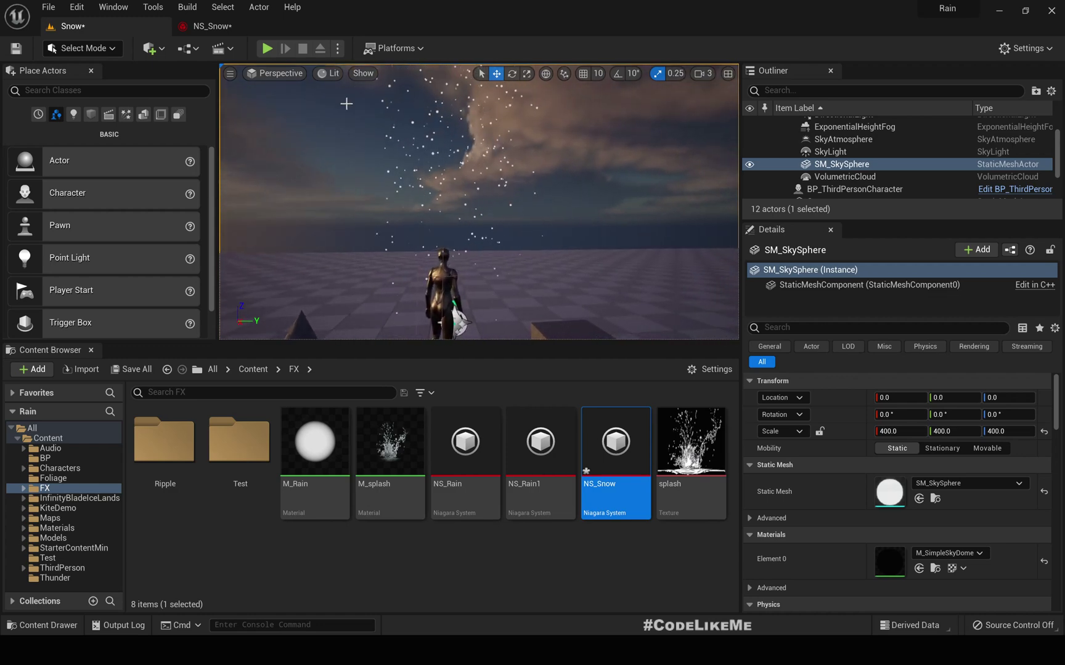
{"action": "left_click", "coordinate": [213, 27]}
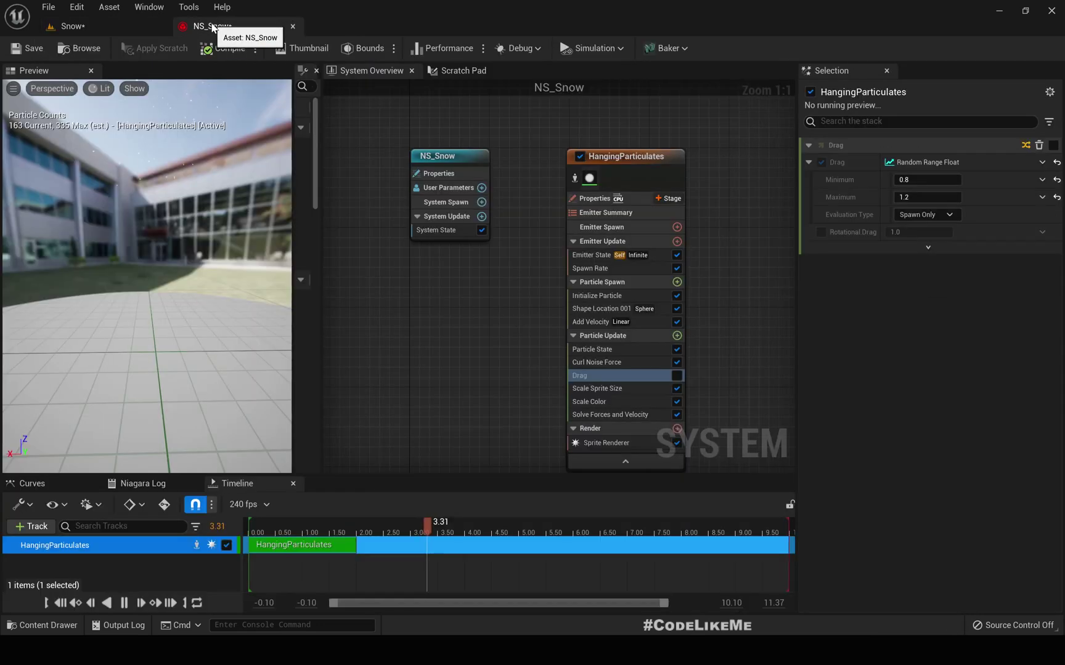
{"action": "left_click", "coordinate": [93, 28]}
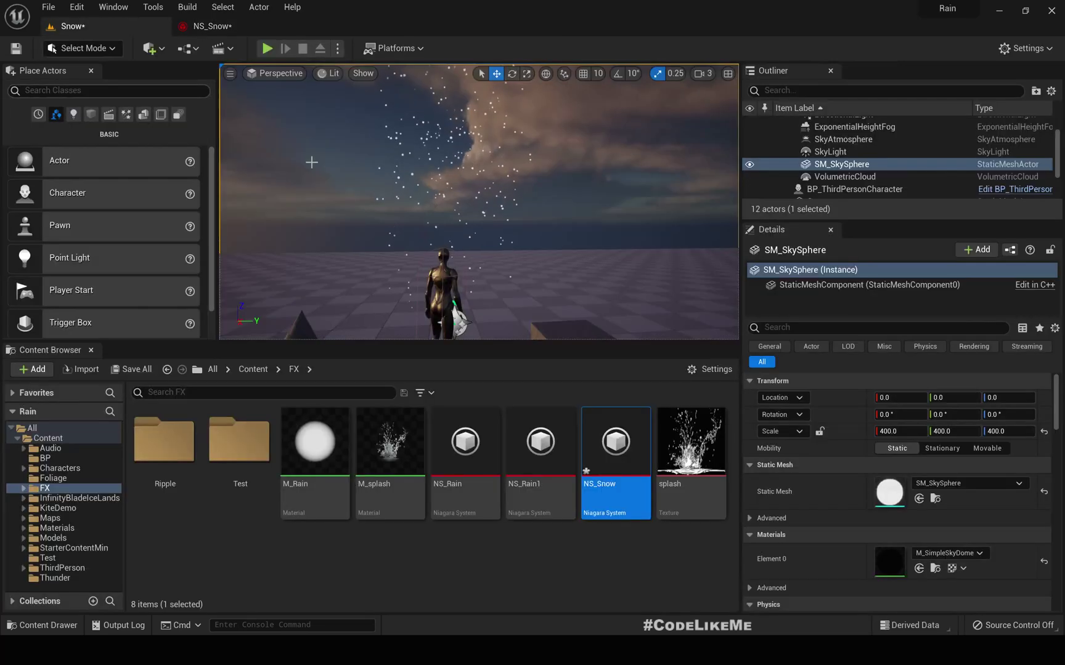
Set the Add Velocity module's Y velocity to 30 and check the particles' sideways drift in the level.
{"action": "left_click", "coordinate": [212, 26]}
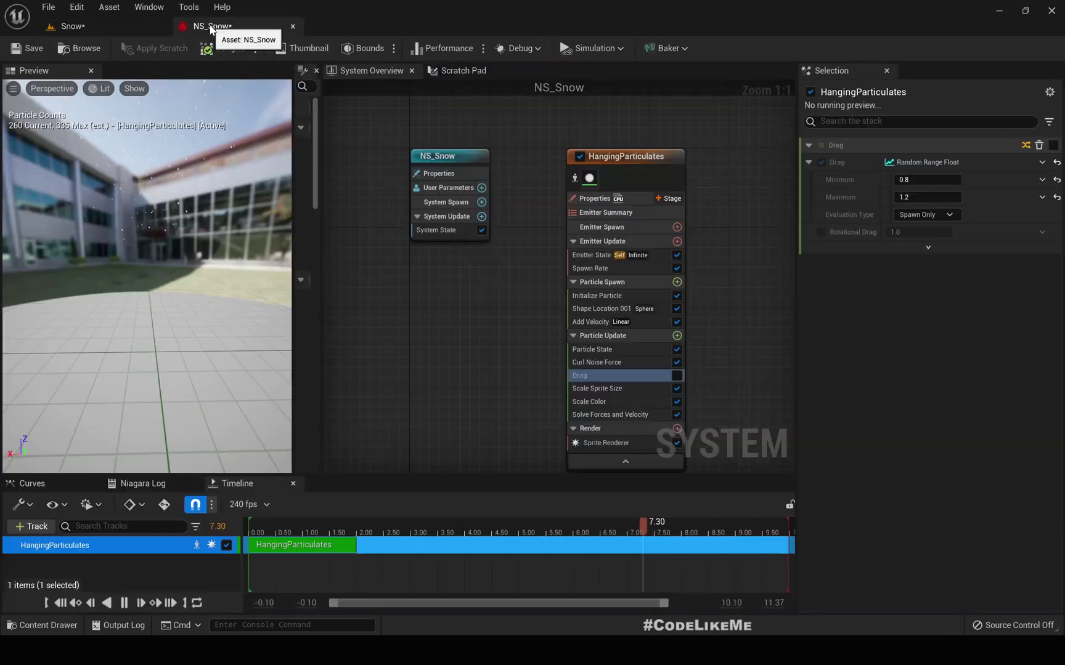
{"action": "left_click", "coordinate": [584, 322]}
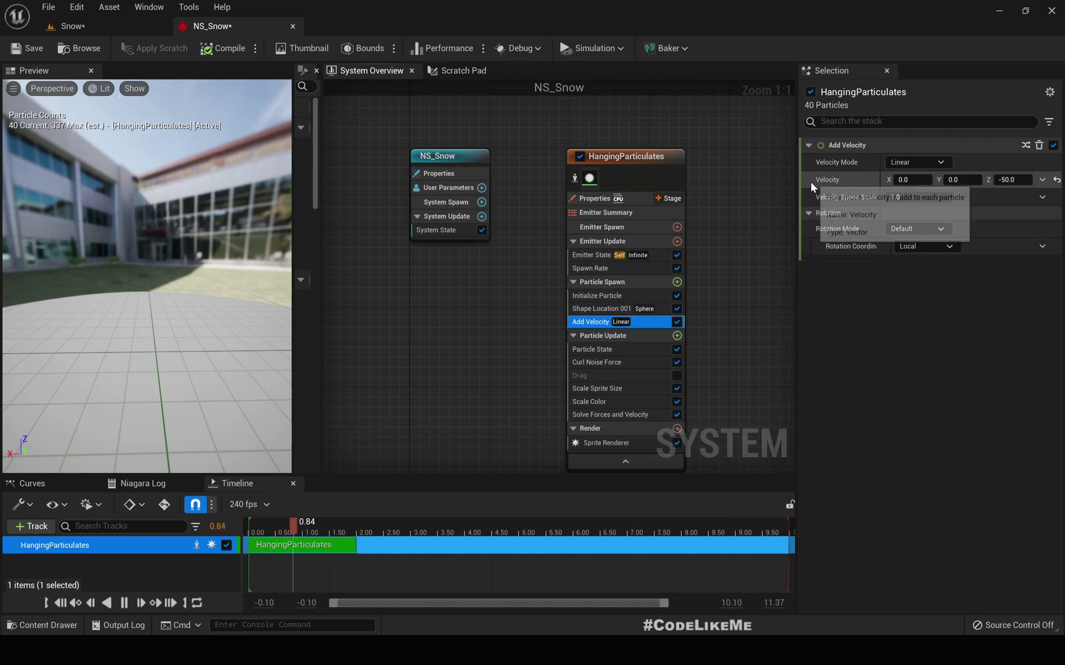
{"action": "left_click", "coordinate": [964, 180]}
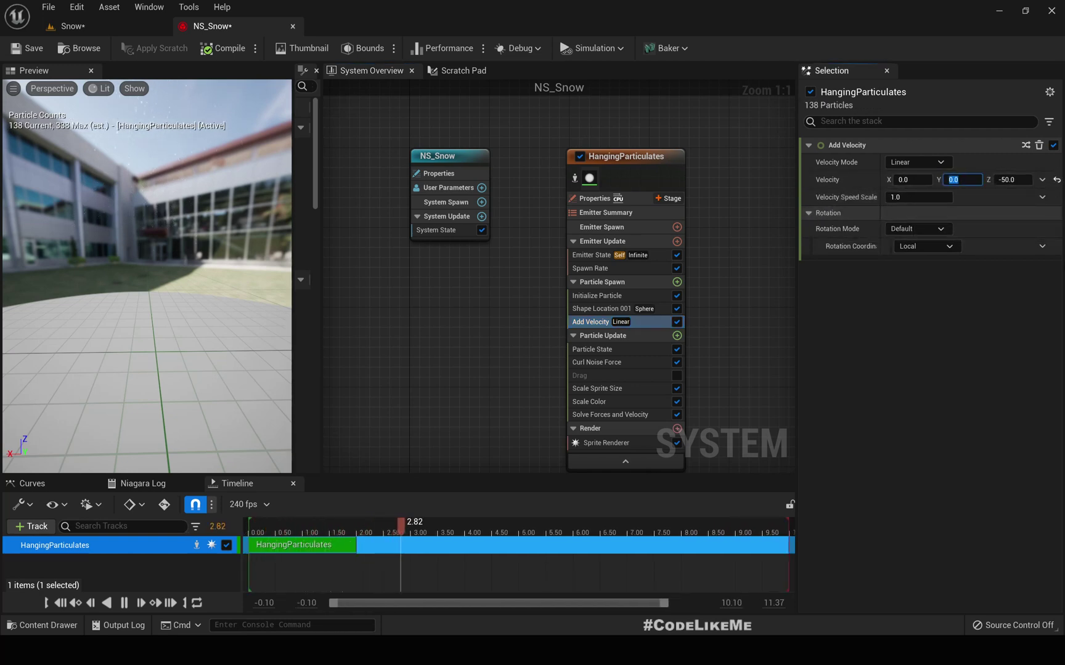
{"action": "type", "text": "30"}
{"action": "key", "text": "Return"}
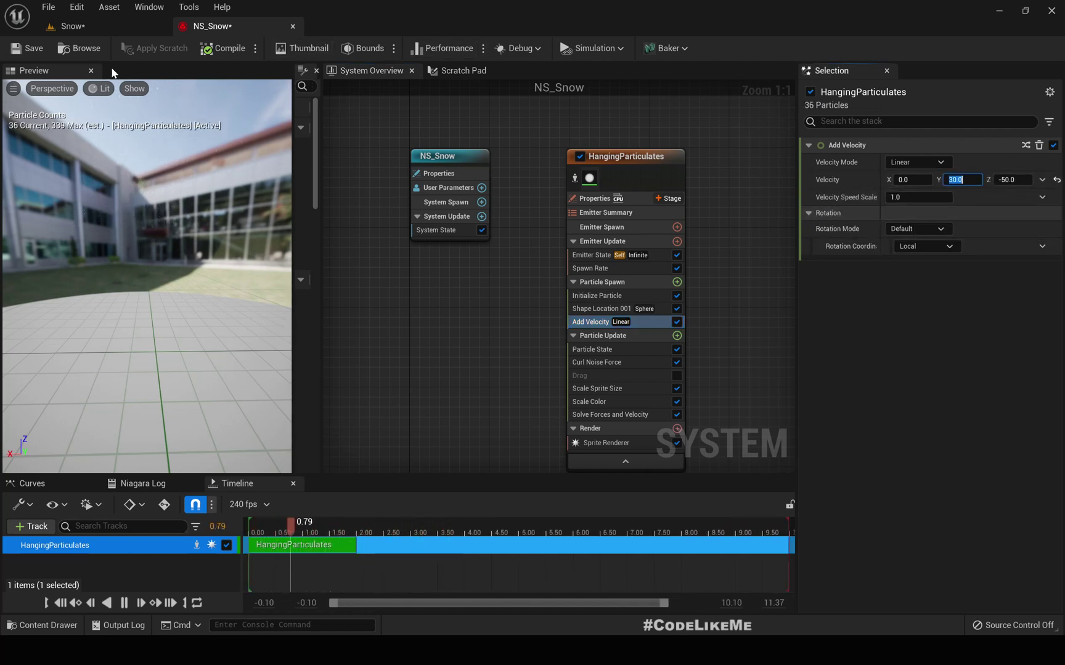
{"action": "left_click", "coordinate": [83, 26]}
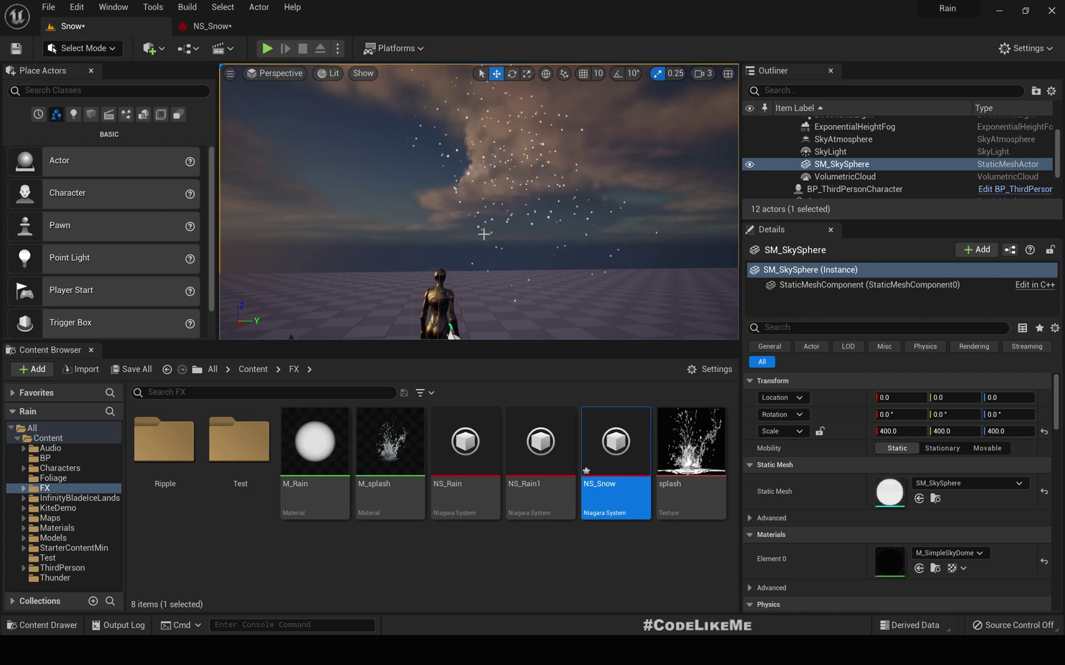
{"action": "right_click_drag", "start_coordinate": [484, 234], "coordinate": [538, 249]}
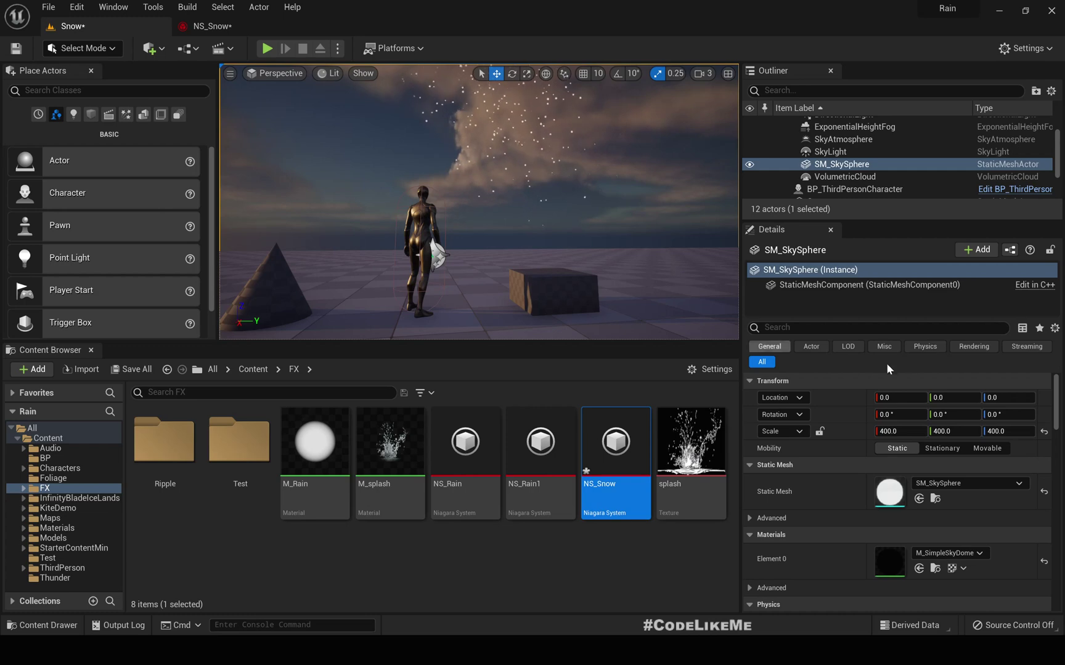
Set Initialize Particle's Lifetime Min to 7 and Lifetime Max to 12, and check the particles in the level.
{"action": "left_click", "coordinate": [213, 26]}
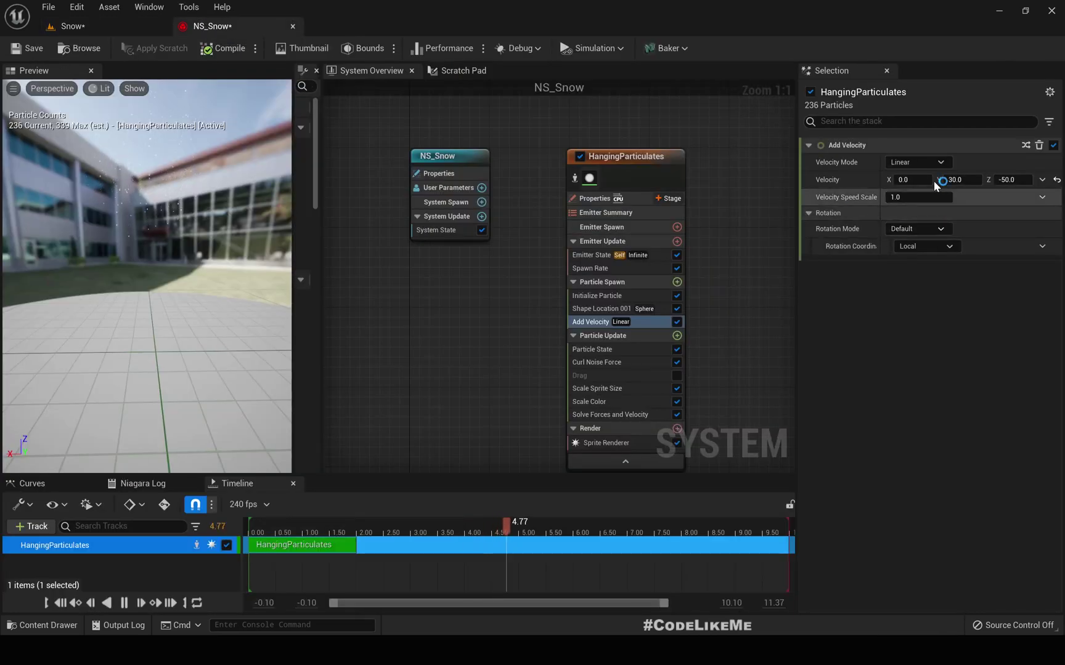
{"action": "left_click", "coordinate": [585, 296]}
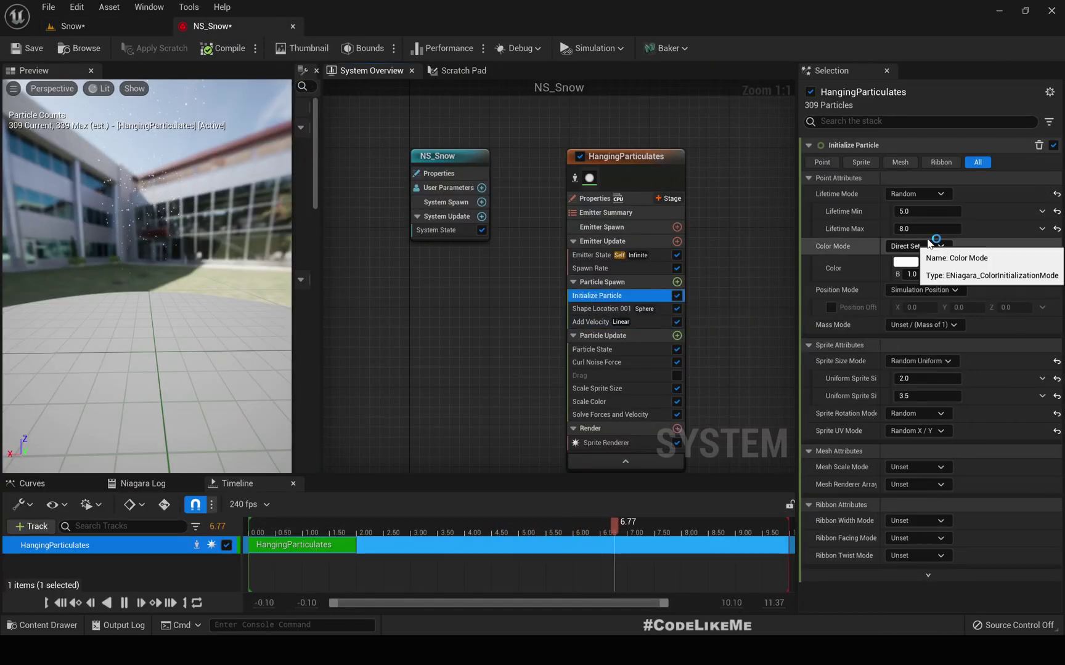
{"action": "left_click", "coordinate": [922, 212]}
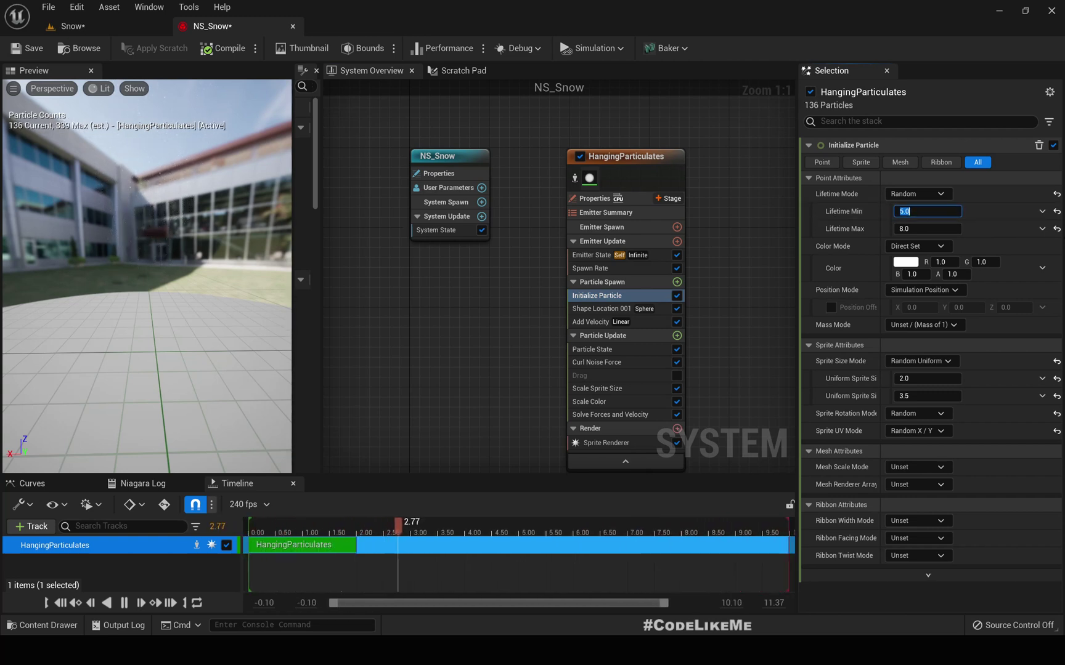
{"action": "type", "text": "7"}
{"action": "key", "text": "Tab"}
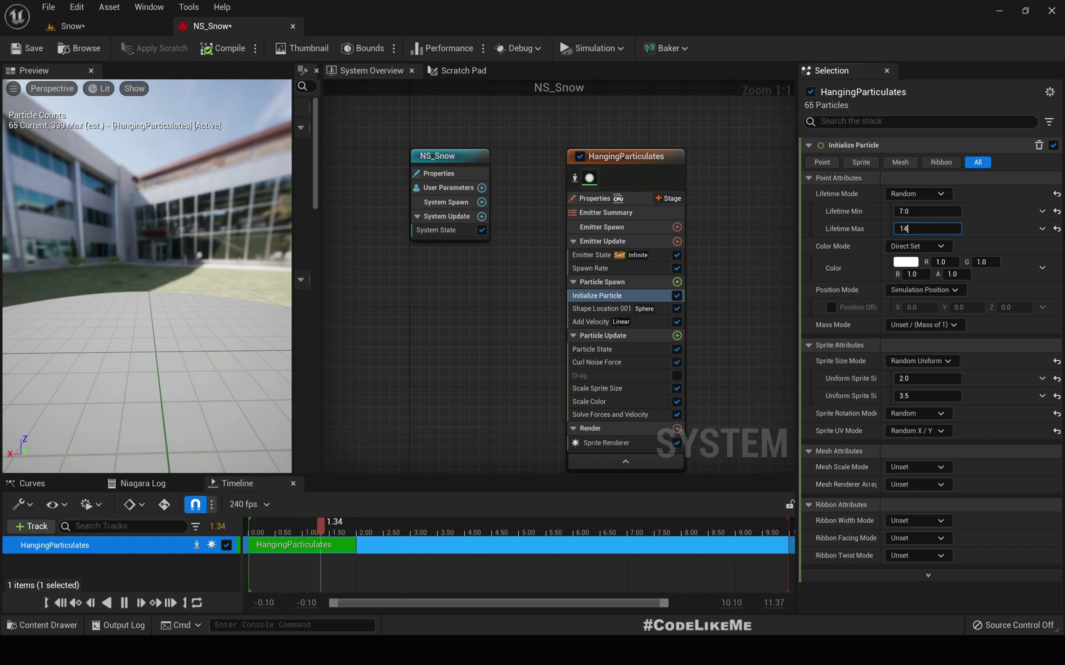
{"action": "type", "text": "12"}
{"action": "key", "text": "Return"}
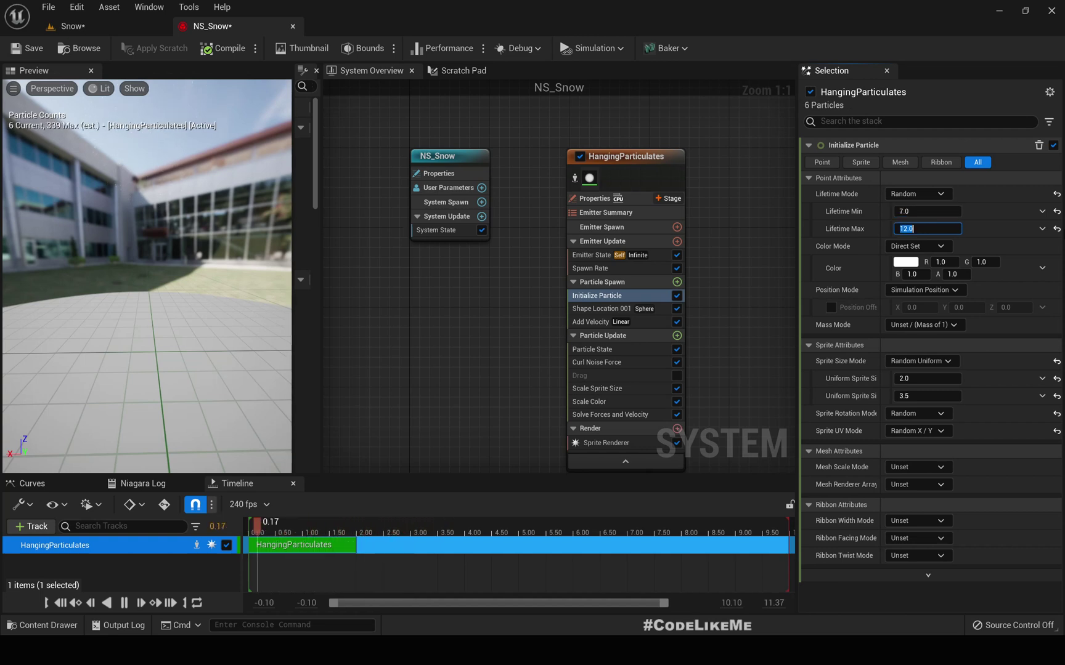
{"action": "left_click", "coordinate": [98, 20]}
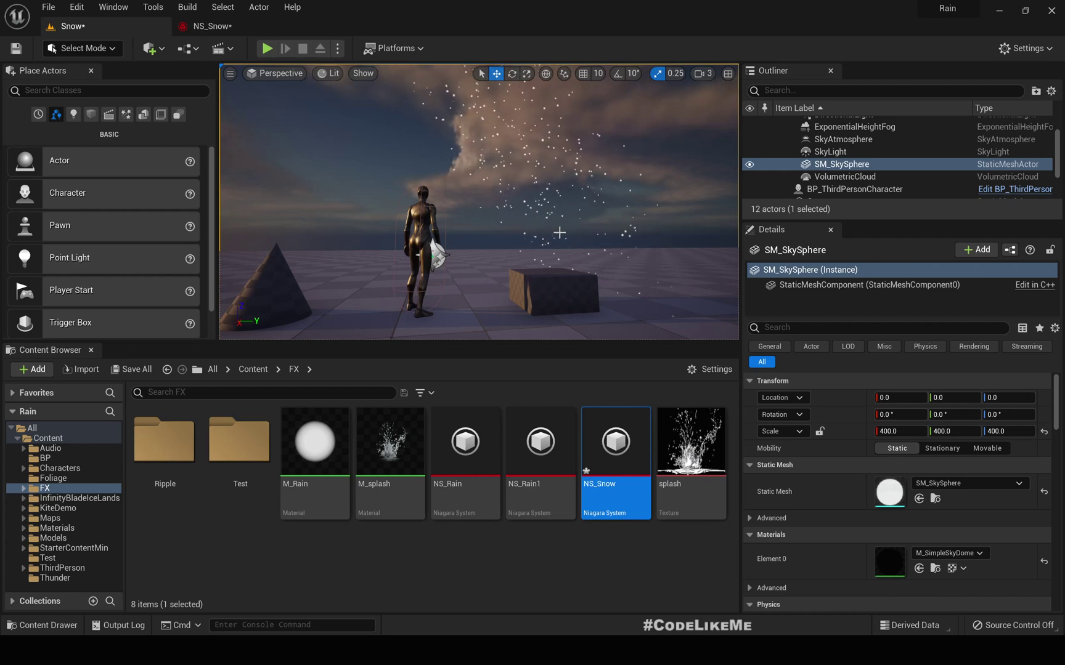
{"action": "left_click", "coordinate": [209, 27]}
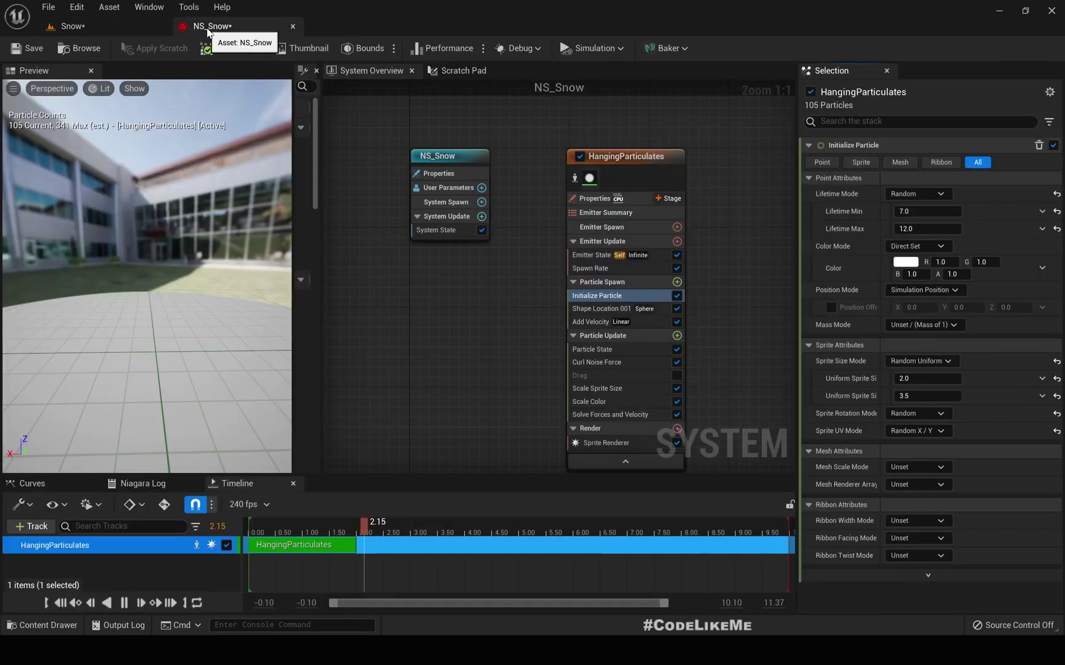
{"action": "left_click", "coordinate": [80, 25]}
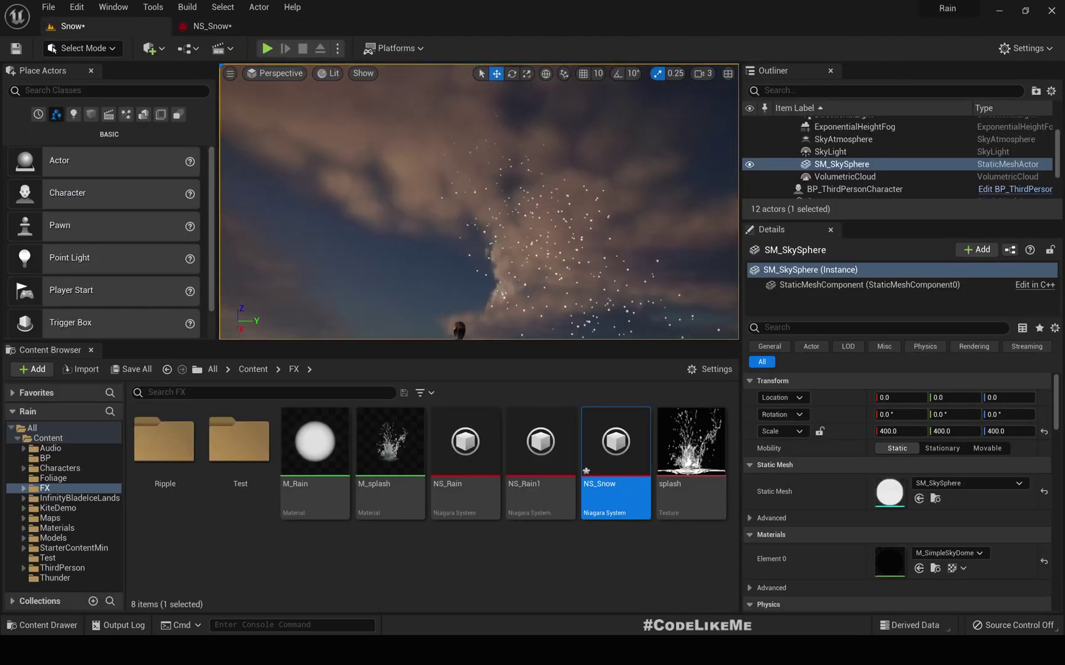
Set the sphere Shape Location's Non Uniform Scale to 10 in X and Y, and check the spread in the preview.
{"action": "left_click", "coordinate": [212, 26]}
{"action": "left_click", "coordinate": [589, 308]}
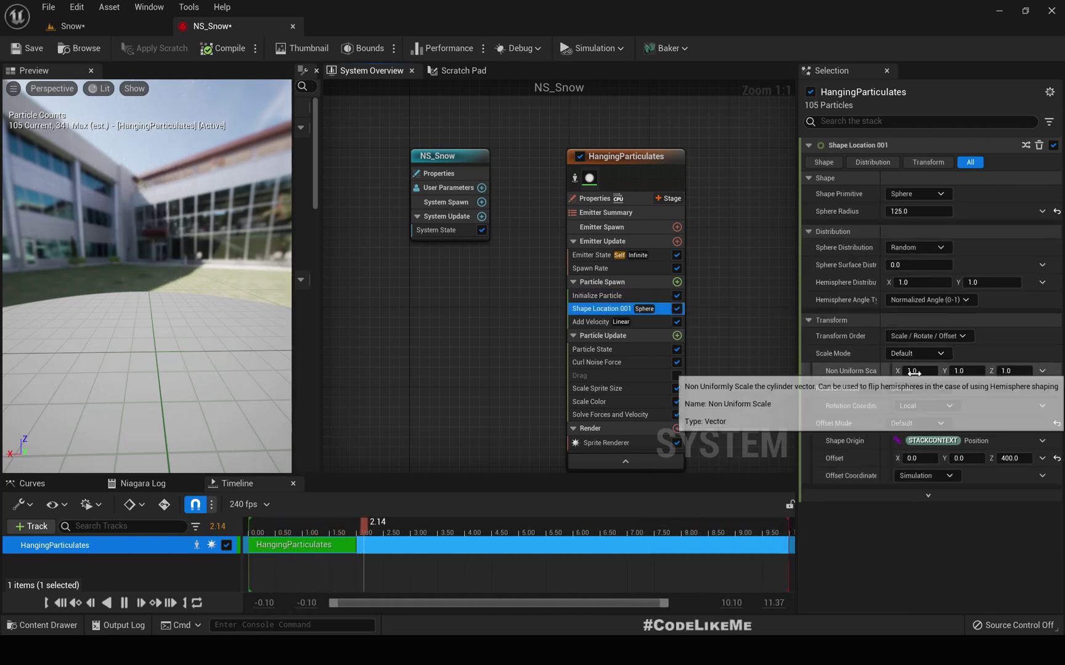
{"action": "left_click_drag", "start_coordinate": [890, 363], "coordinate": [905, 364]}
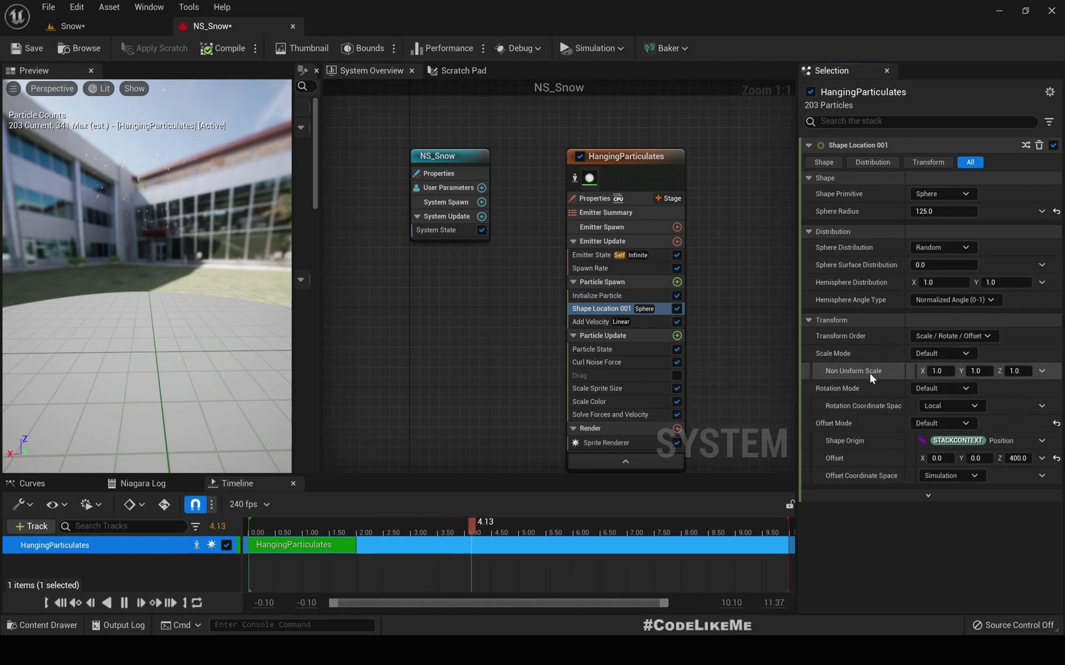
{"action": "left_click_drag", "start_coordinate": [150, 237], "coordinate": [156, 245]}
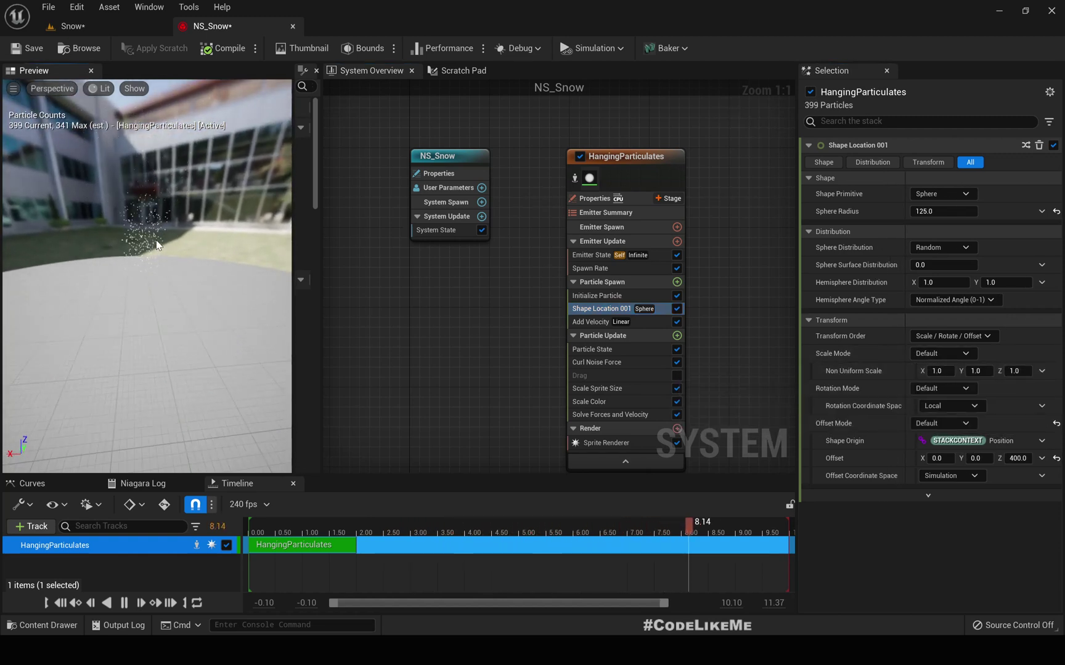
{"action": "left_click", "coordinate": [942, 371]}
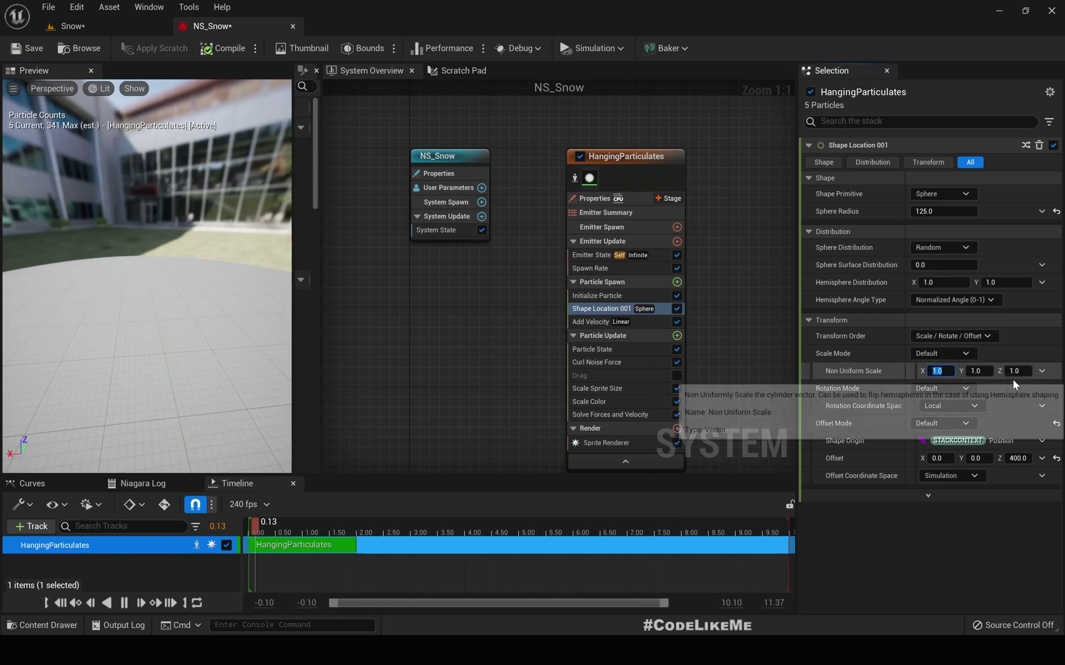
{"action": "type", "text": "10"}
{"action": "key", "text": "Return"}
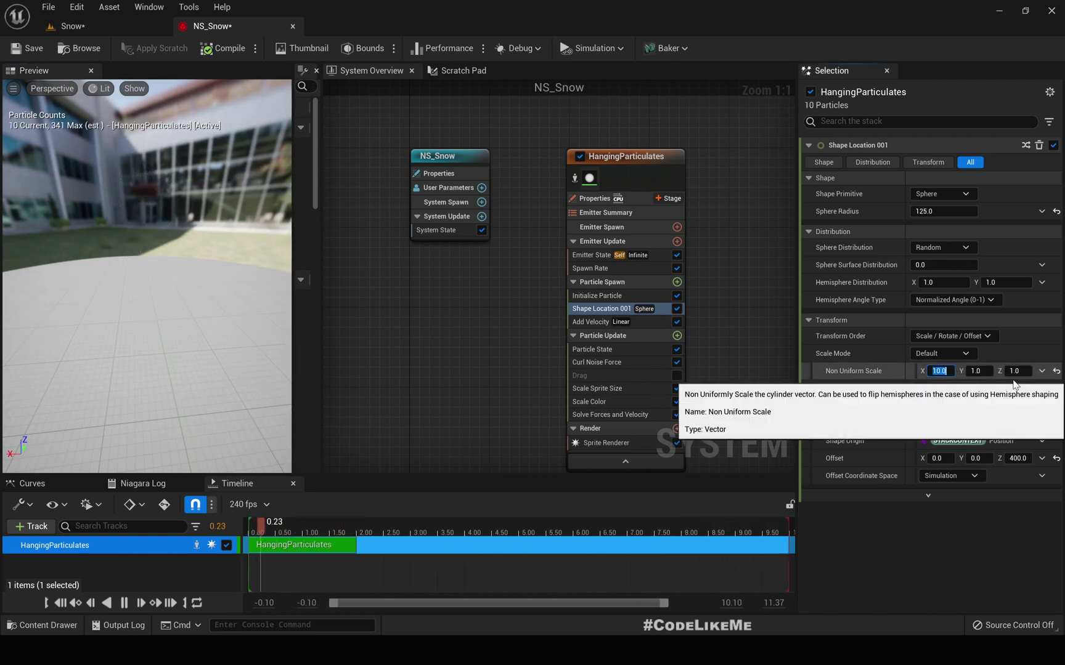
{"action": "left_click_drag", "start_coordinate": [145, 254], "coordinate": [185, 259]}
{"action": "left_click_drag", "start_coordinate": [96, 251], "coordinate": [149, 244]}
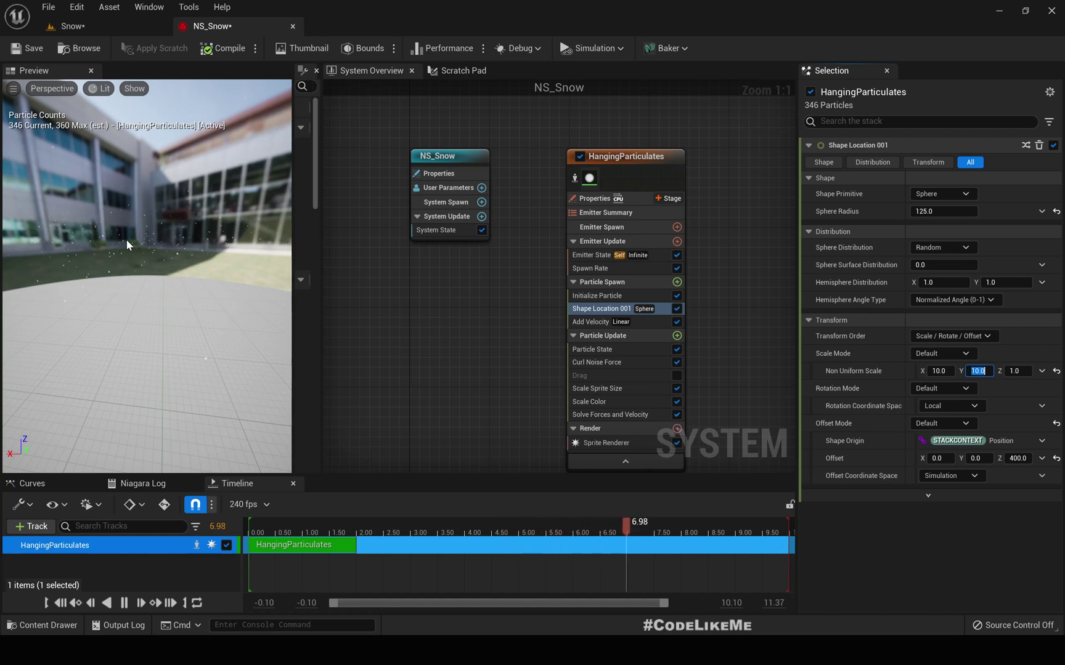
Check the widened snow around the character in the level and enlarge the level viewport's height.
{"action": "left_click", "coordinate": [71, 26]}
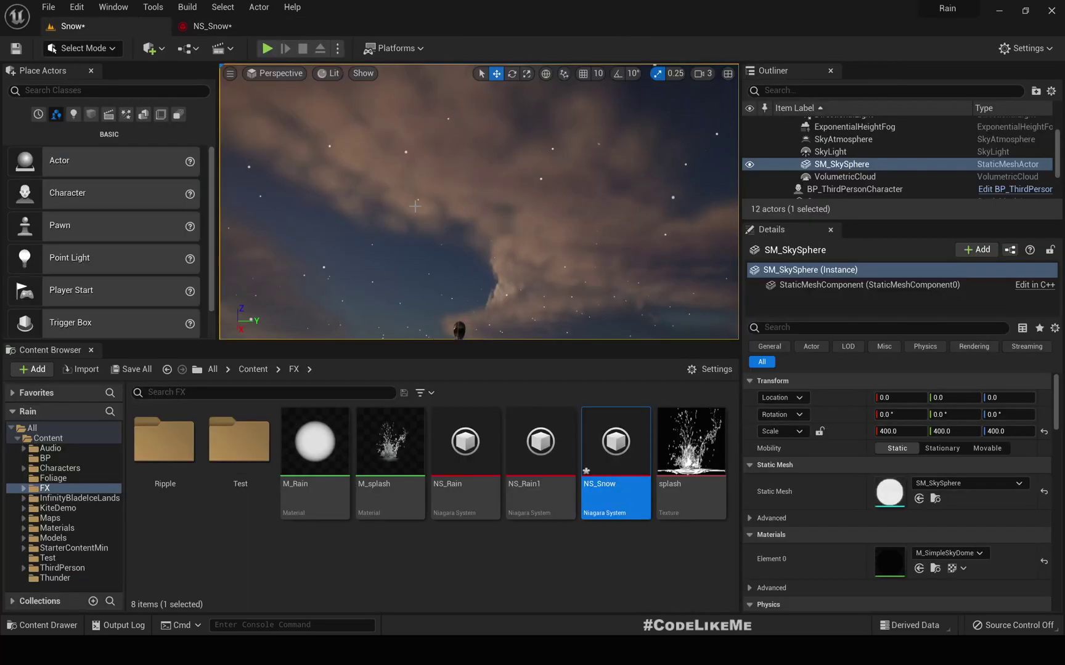
{"action": "right_click_drag", "start_coordinate": [478, 201], "coordinate": [405, 130]}
{"action": "right_click_drag", "start_coordinate": [500, 231], "coordinate": [507, 205]}
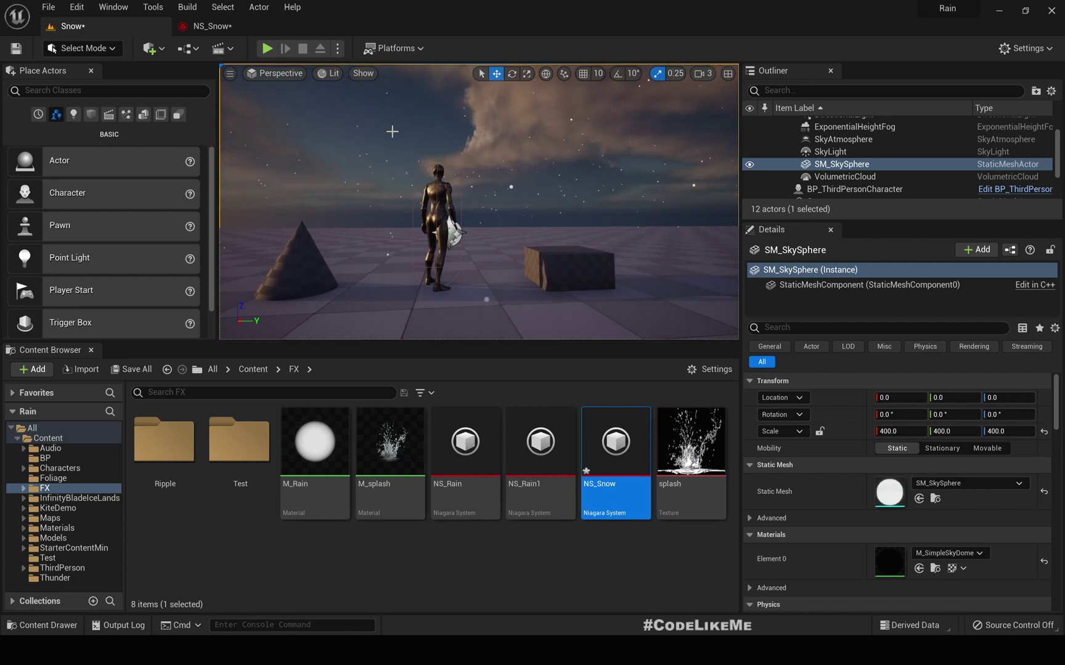
{"action": "left_click_drag", "start_coordinate": [533, 339], "coordinate": [557, 476]}
{"action": "right_click_drag", "start_coordinate": [495, 407], "coordinate": [466, 435]}
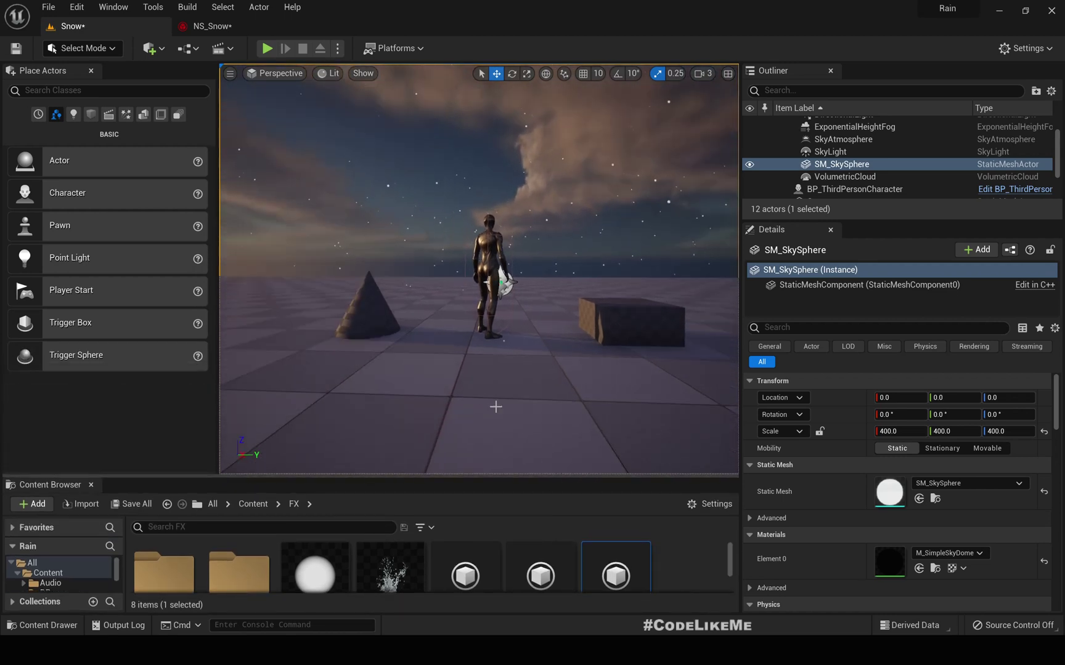
Set the HangingParticulates emitter's Sim Target to GPUCompute Sim and enable Fixed Bounds in its properties.
{"action": "left_click", "coordinate": [211, 26]}
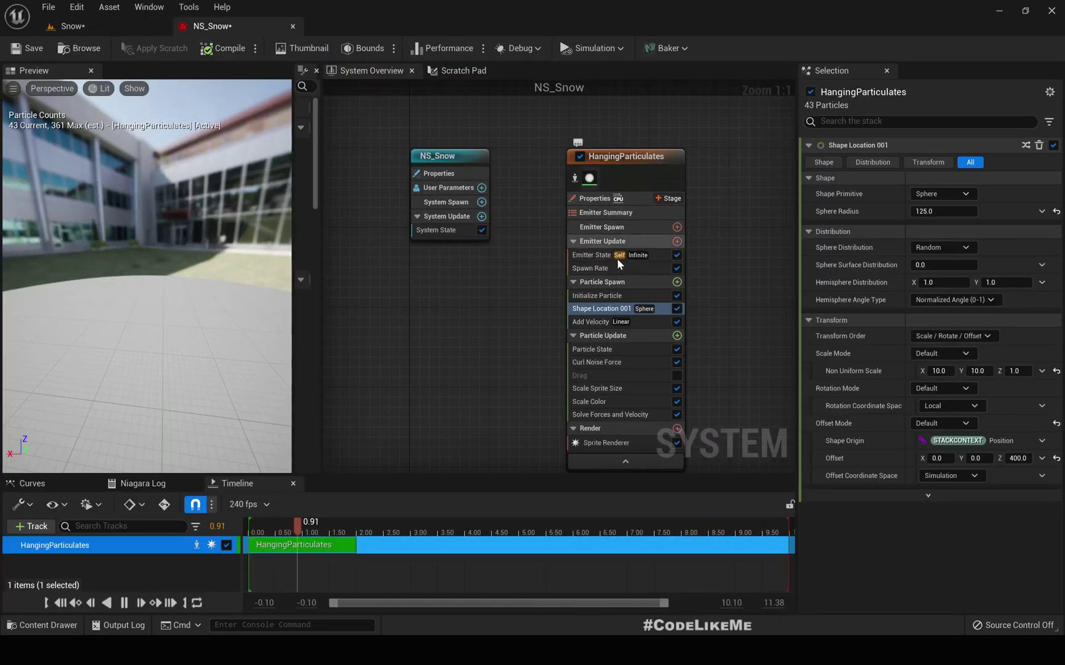
{"action": "left_click", "coordinate": [592, 295]}
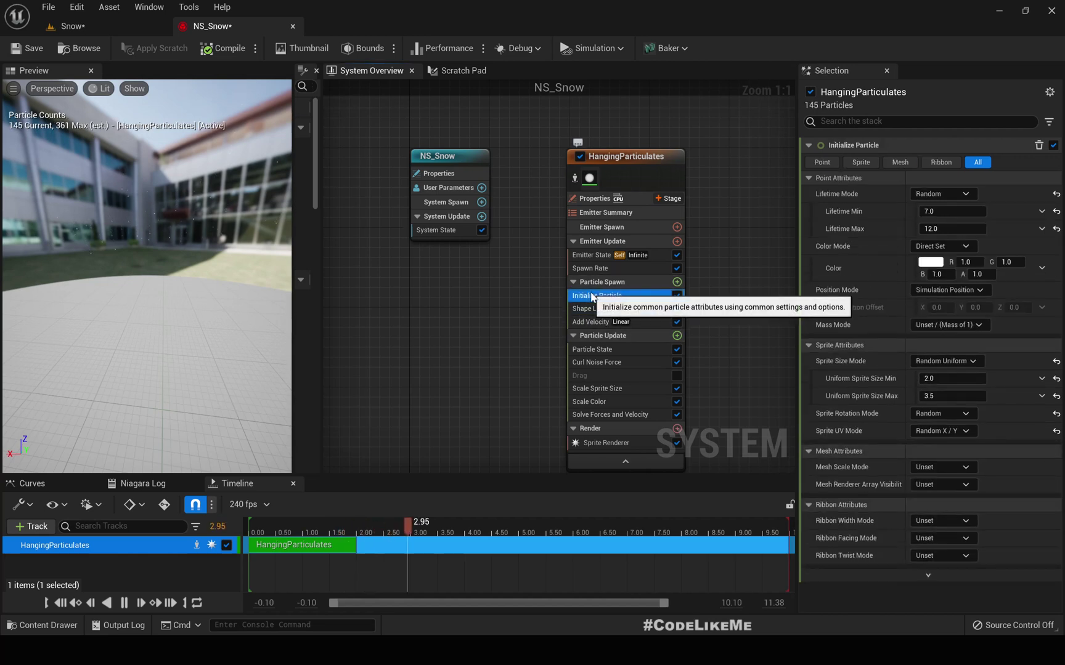
{"action": "left_click", "coordinate": [593, 198]}
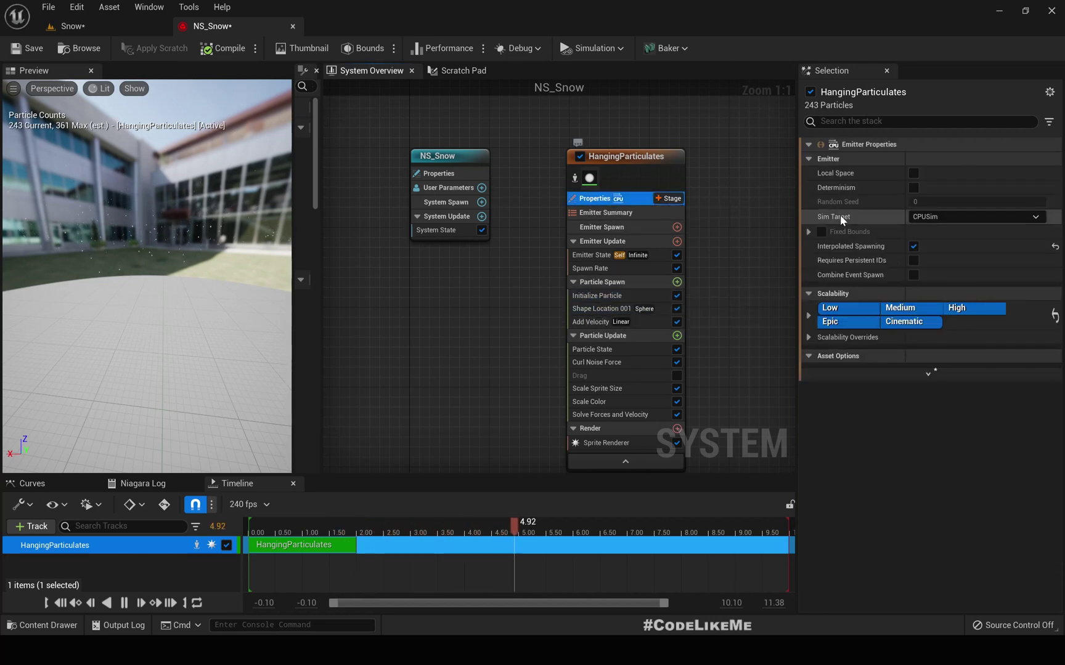
{"action": "left_click", "coordinate": [948, 218]}
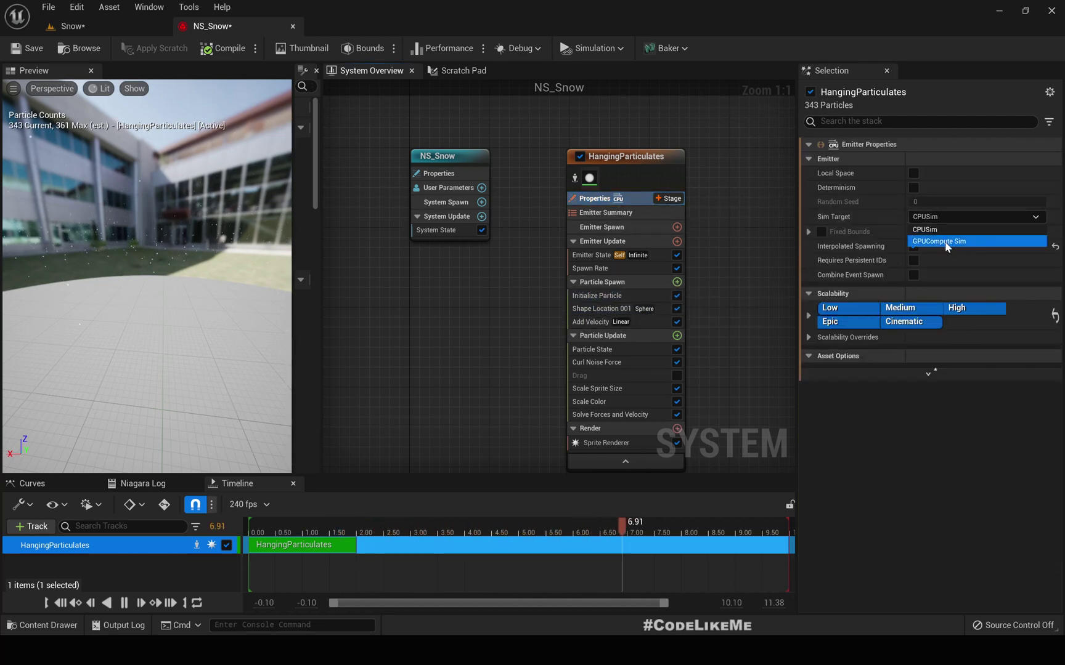
{"action": "left_click", "coordinate": [946, 242]}
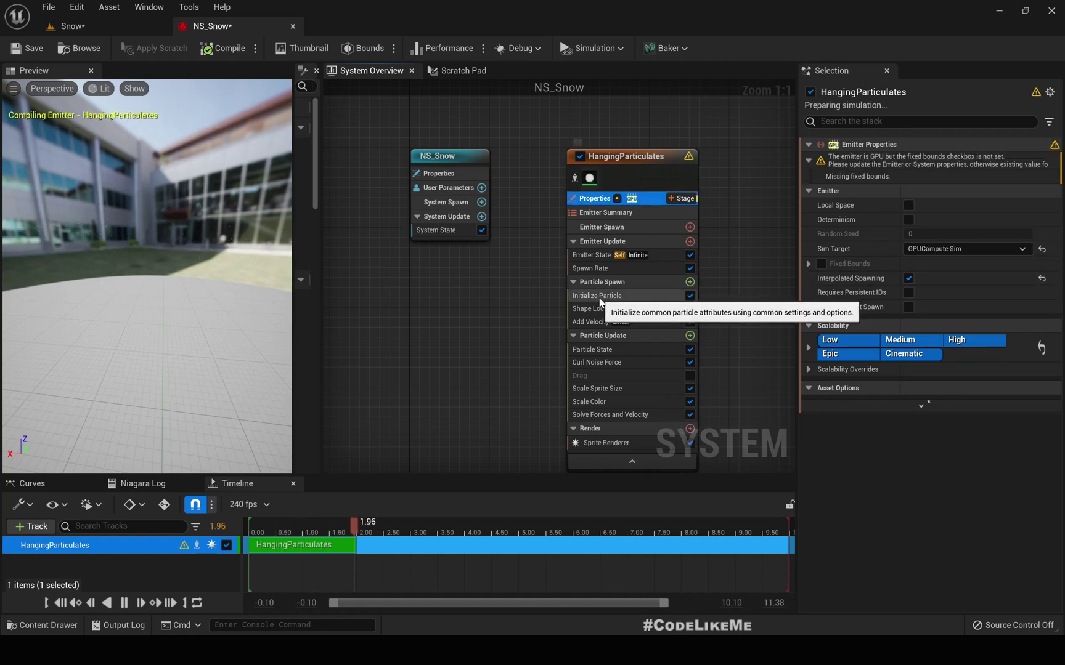
{"action": "left_click", "coordinate": [821, 263]}
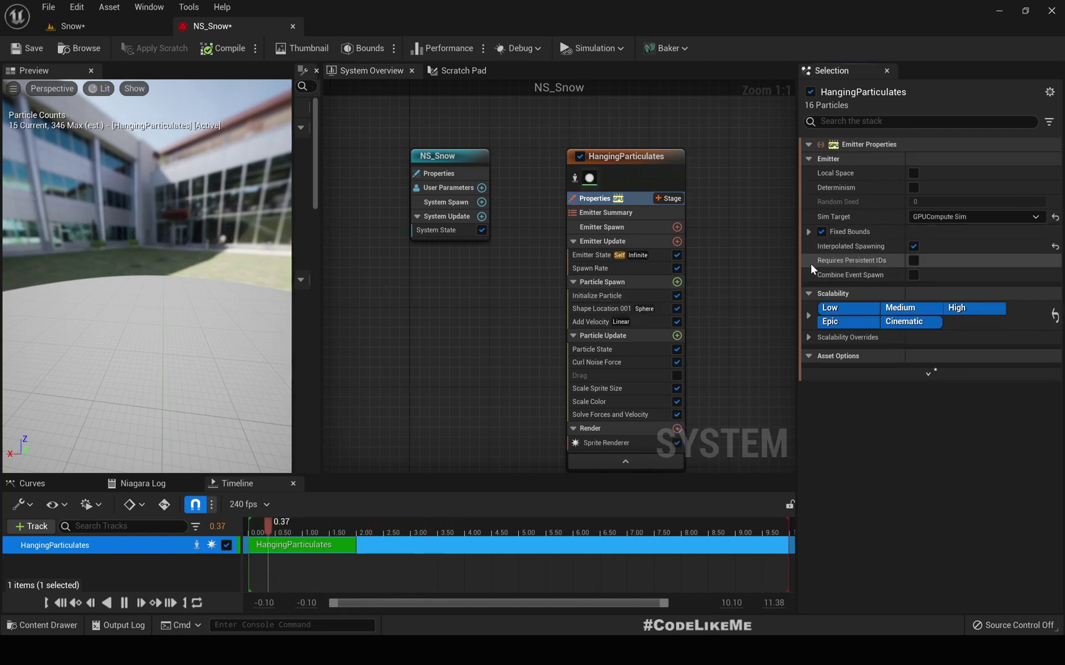
Set the emitter's Fixed Bounds Min to -1000 in X, Y and Z.
{"action": "left_click", "coordinate": [807, 231]}
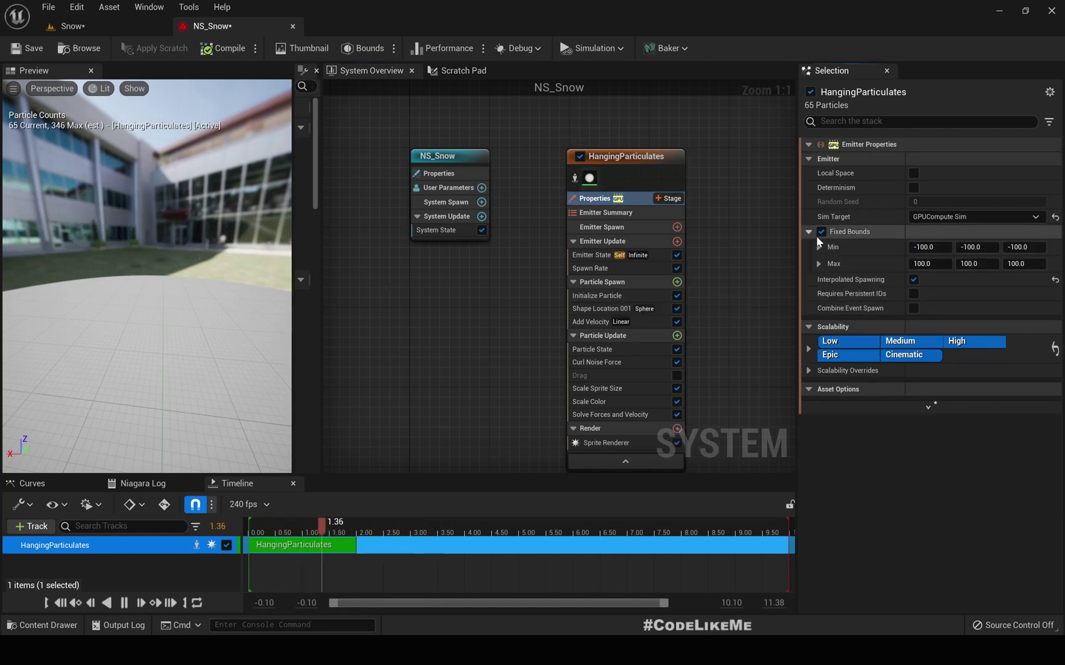
{"action": "left_click", "coordinate": [938, 248]}
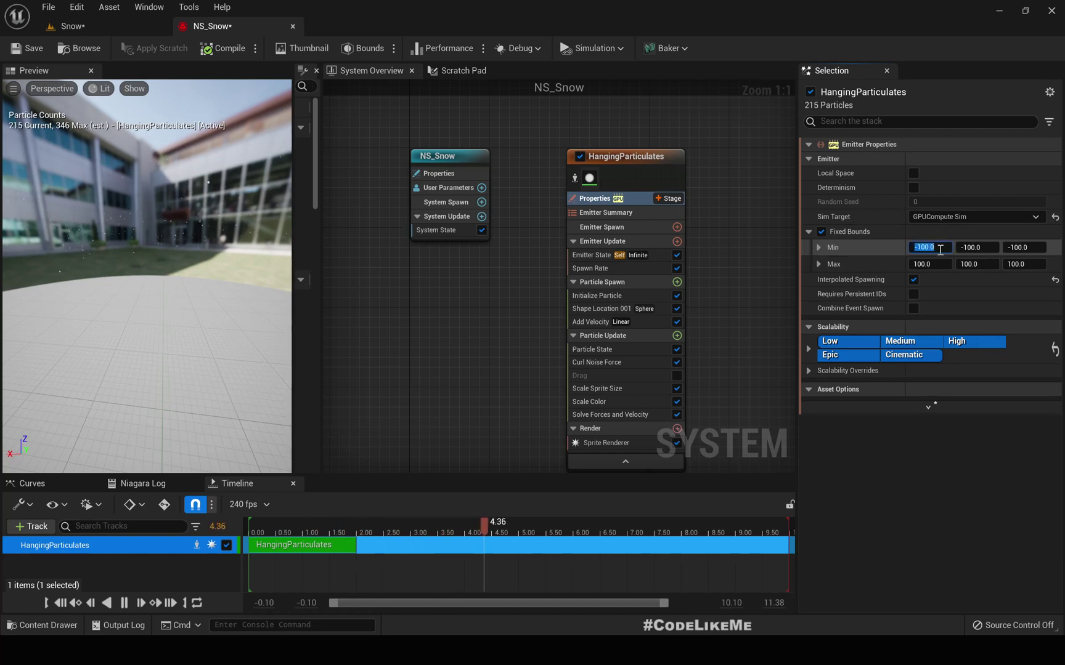
{"action": "key", "text": "Left"}
{"action": "key", "text": "Right"}
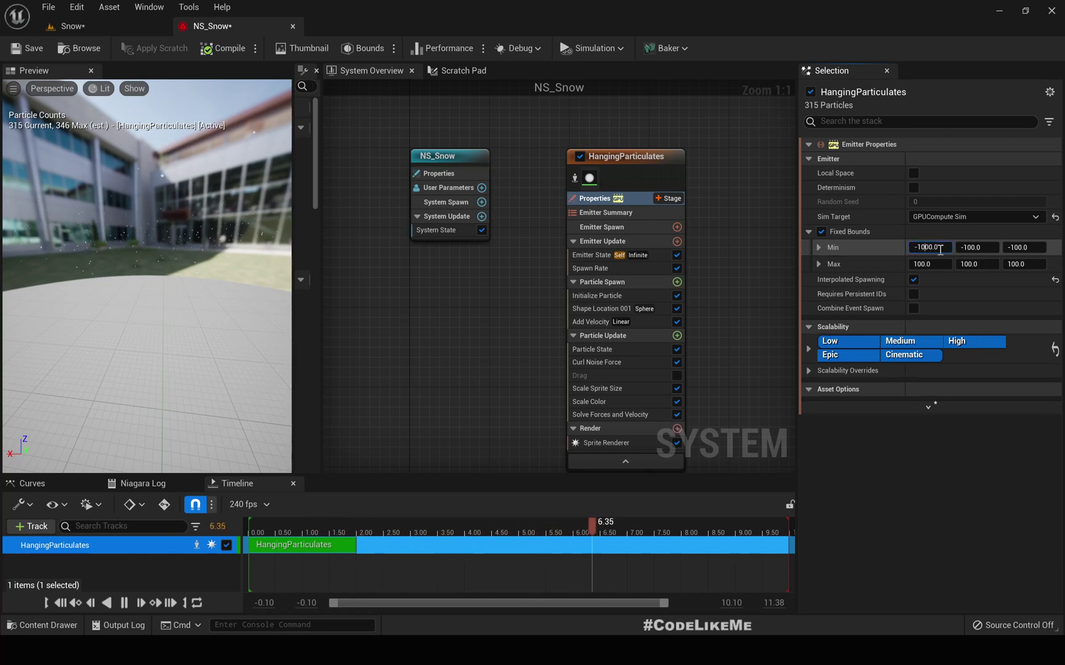
{"action": "key", "text": "Tab"}
{"action": "key", "text": "Left"}
{"action": "key", "text": "Right"}
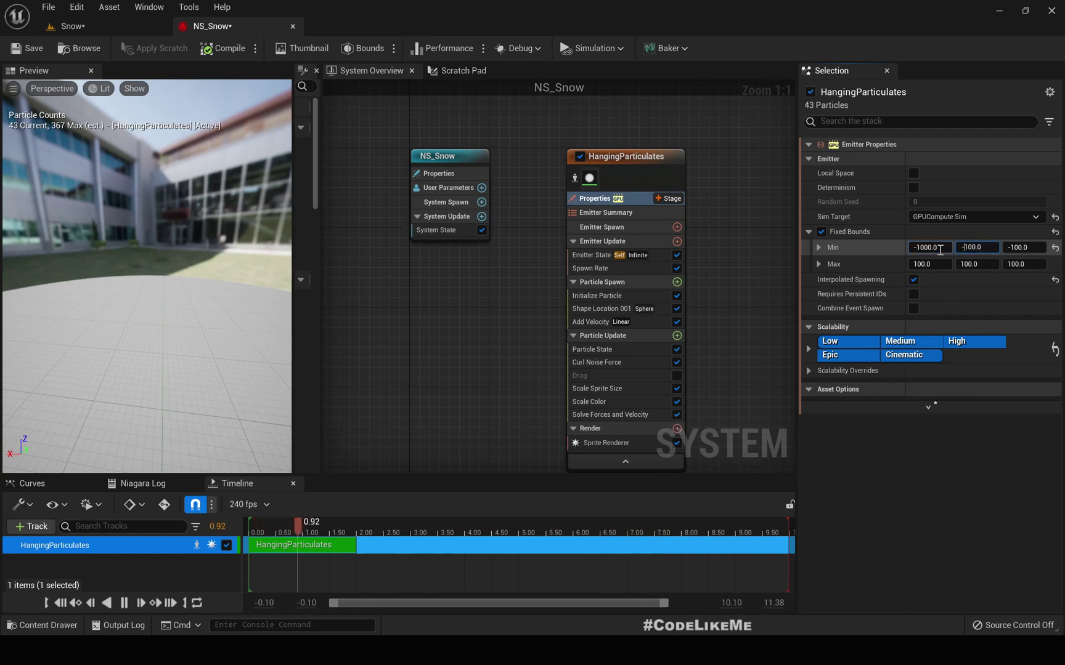
{"action": "type", "text": "0"}
{"action": "key", "text": "Tab"}
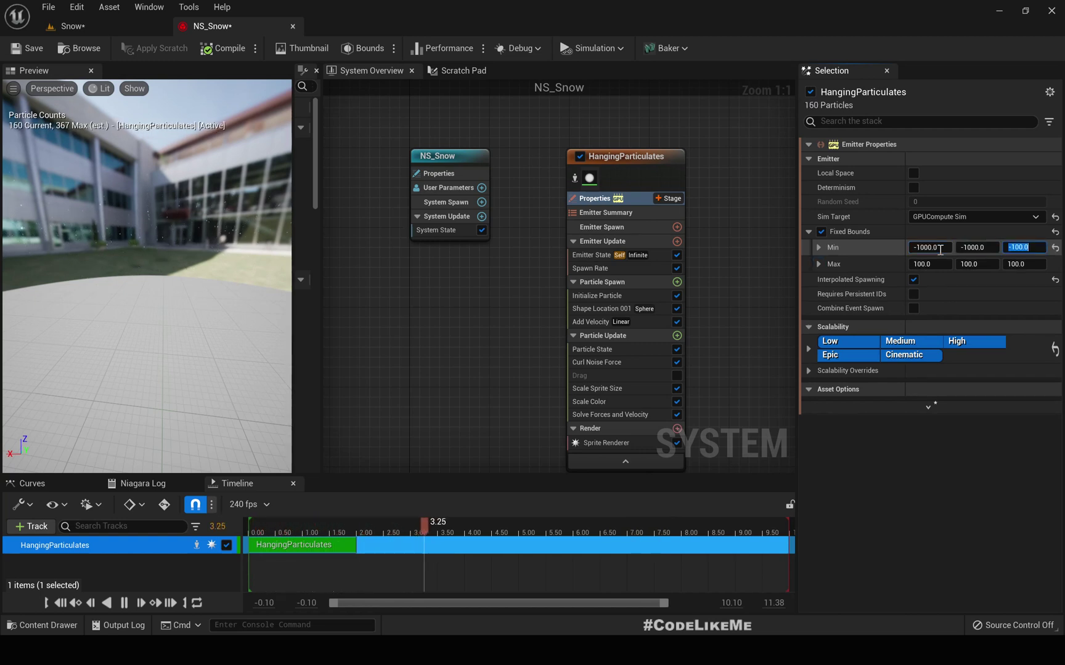
{"action": "key", "text": "Tab"}
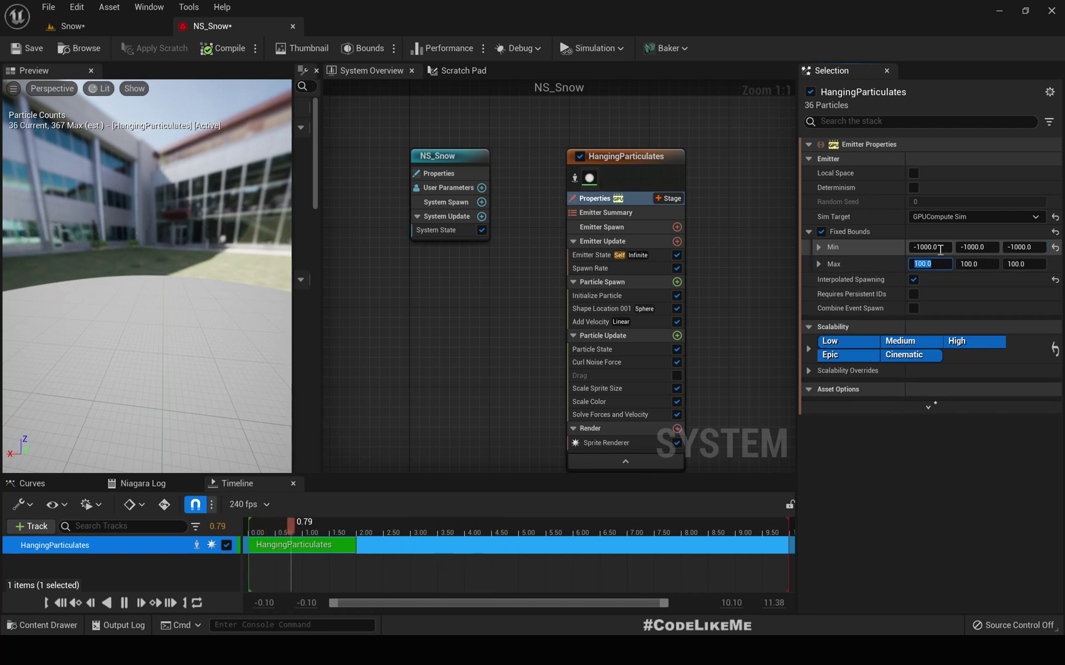
Set the emitter's Fixed Bounds Max to 1000 in X, Y and Z, and check the particles in the level.
{"action": "key", "text": "Tab"}
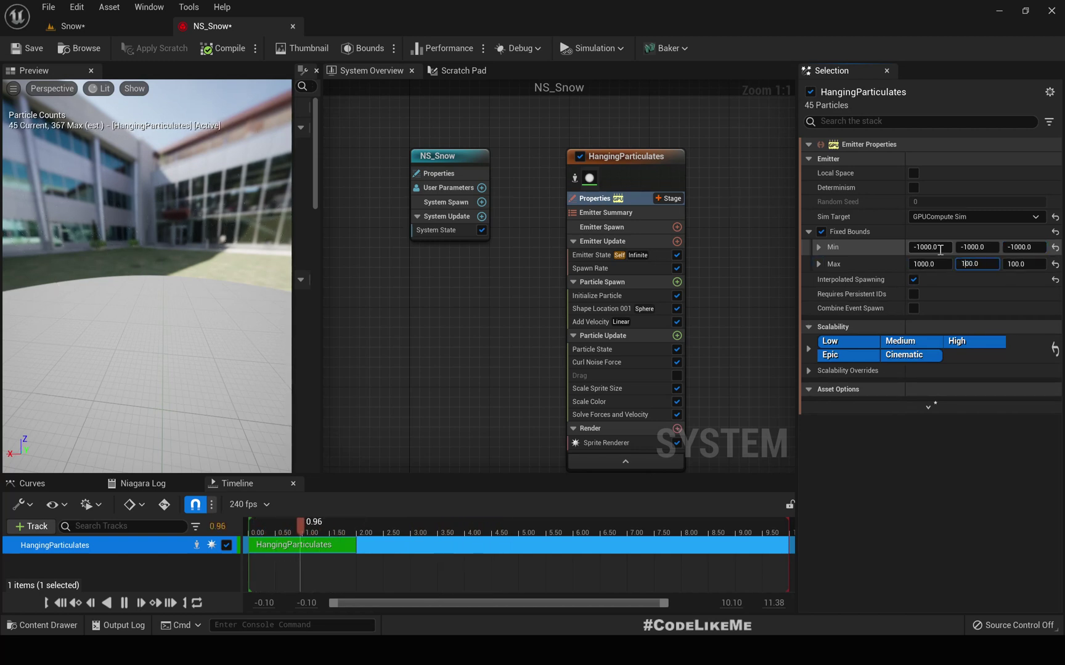
{"action": "type", "text": "0"}
{"action": "key", "text": "Tab"}
{"action": "type", "text": "0"}
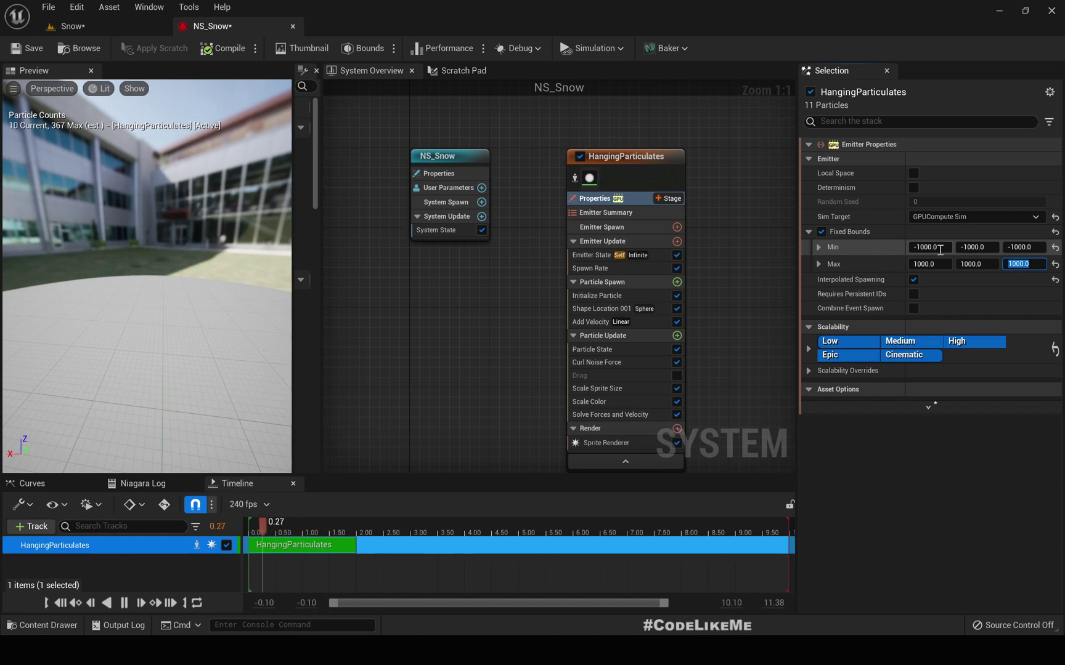
{"action": "key", "text": "Return"}
{"action": "left_click", "coordinate": [99, 26]}
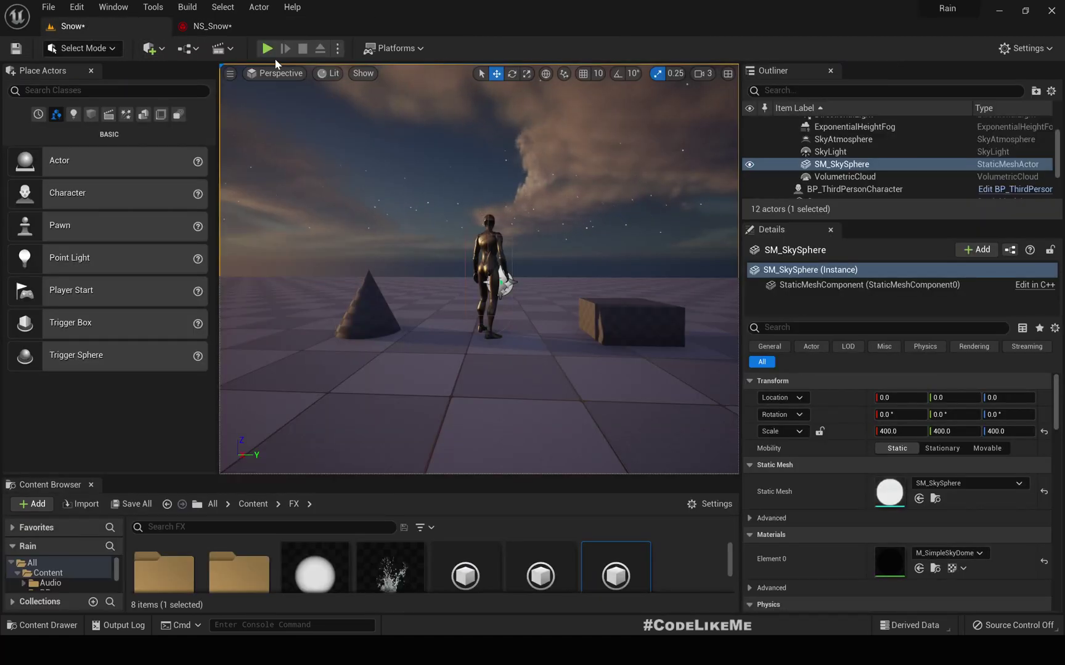
{"action": "mouse_move", "coordinate": [385, 141]}
{"action": "right_mouse_down"}
{"action": "mouse_move", "coordinate": [364, 141]}
{"action": "mouse_move", "coordinate": [383, 141]}
{"action": "right_mouse_up"}
Set the emitter's SpawnRate to 5000 and check the snow density in the level.
{"action": "left_click", "coordinate": [216, 26]}
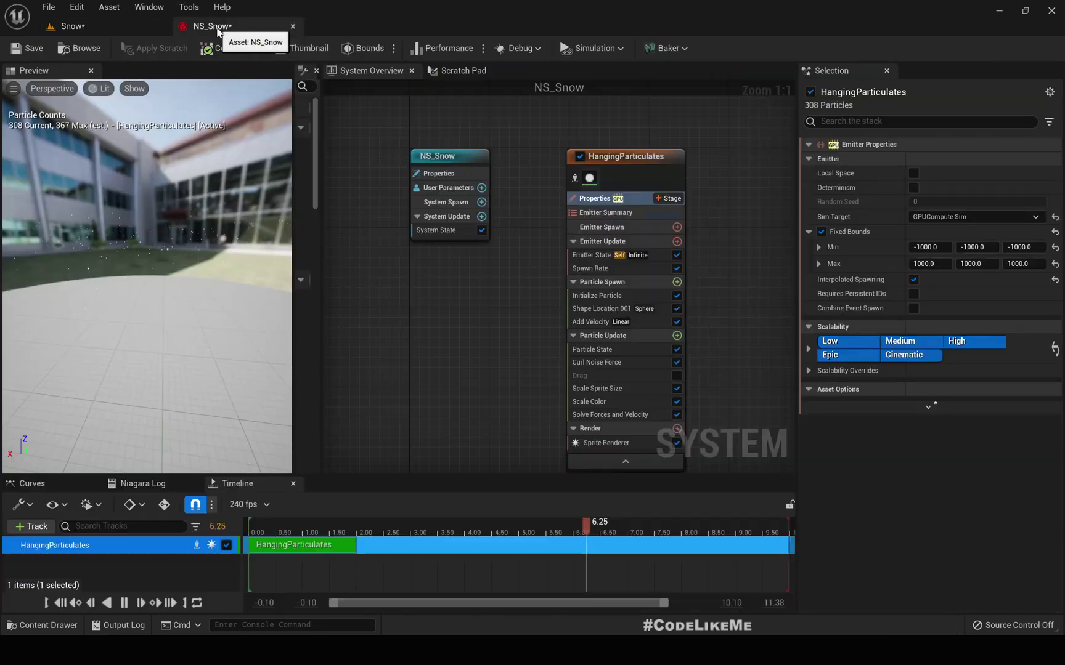
{"action": "left_click", "coordinate": [590, 268]}
{"action": "left_click", "coordinate": [962, 162]}
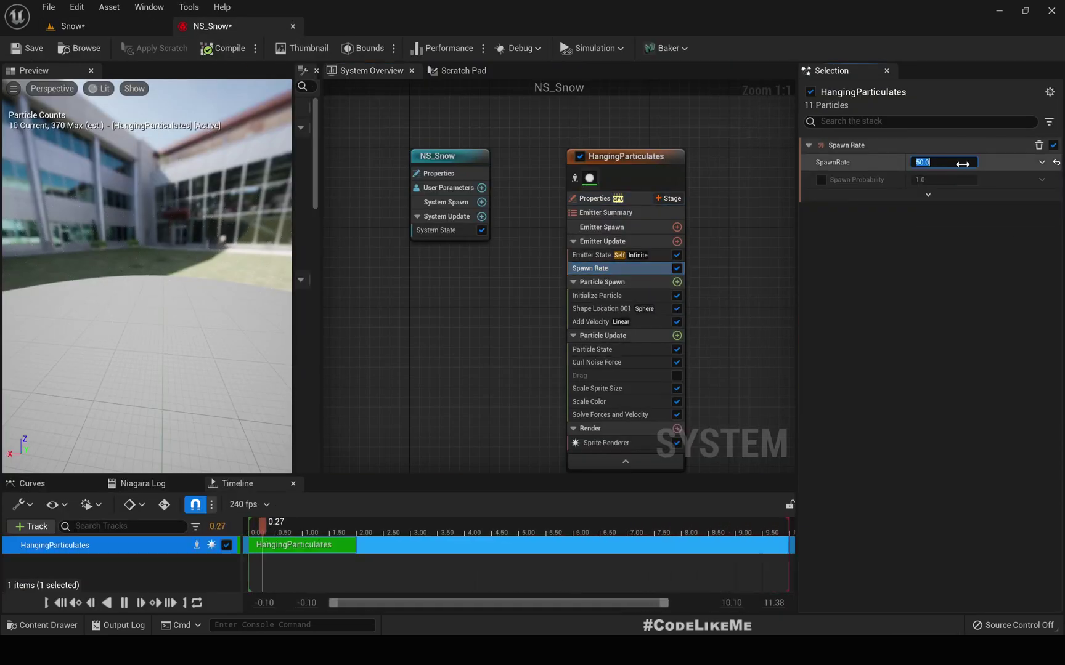
{"action": "type", "text": "5000"}
{"action": "key", "text": "Return"}
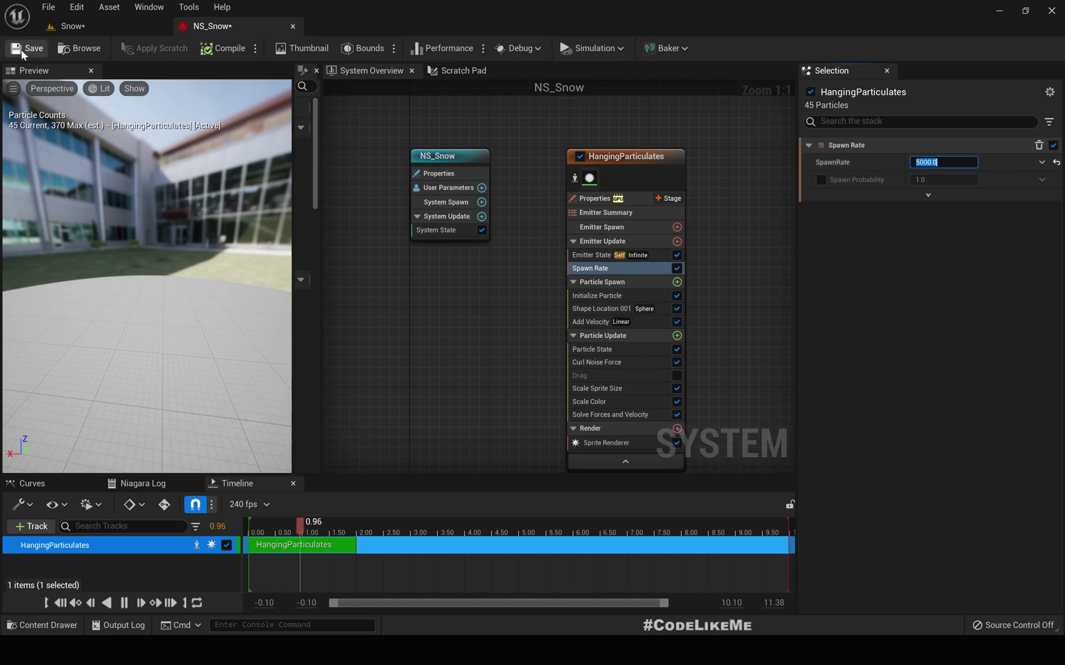
{"action": "left_click", "coordinate": [72, 30]}
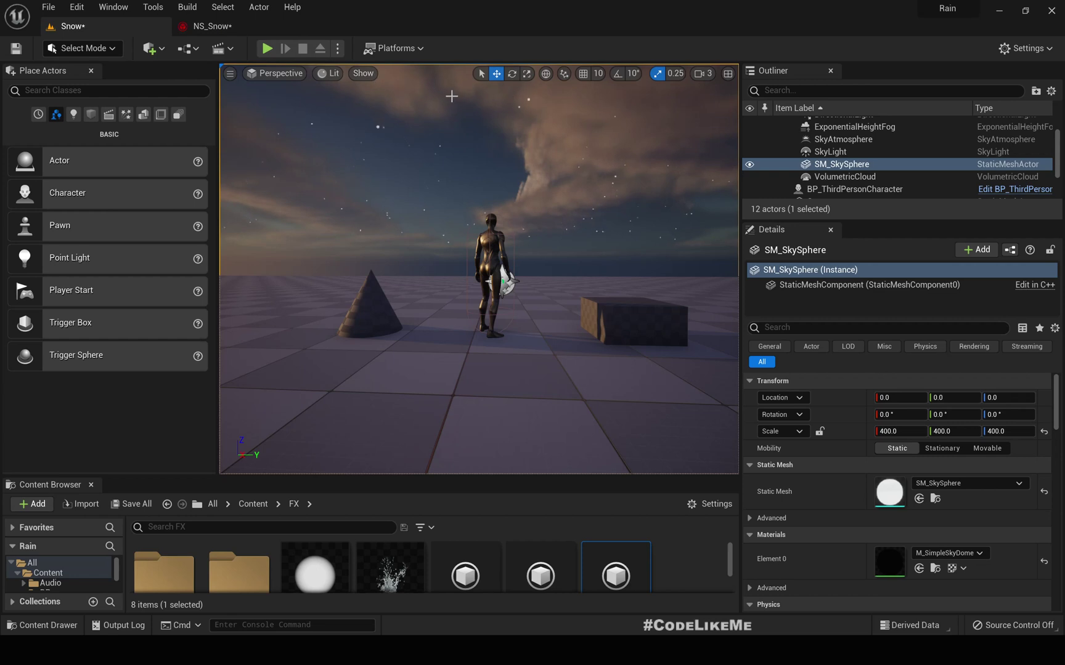
Set the emitter's SpawnRate to 2000 in NS_Snow and enable Spawn Probability.
{"action": "left_click", "coordinate": [249, 27]}
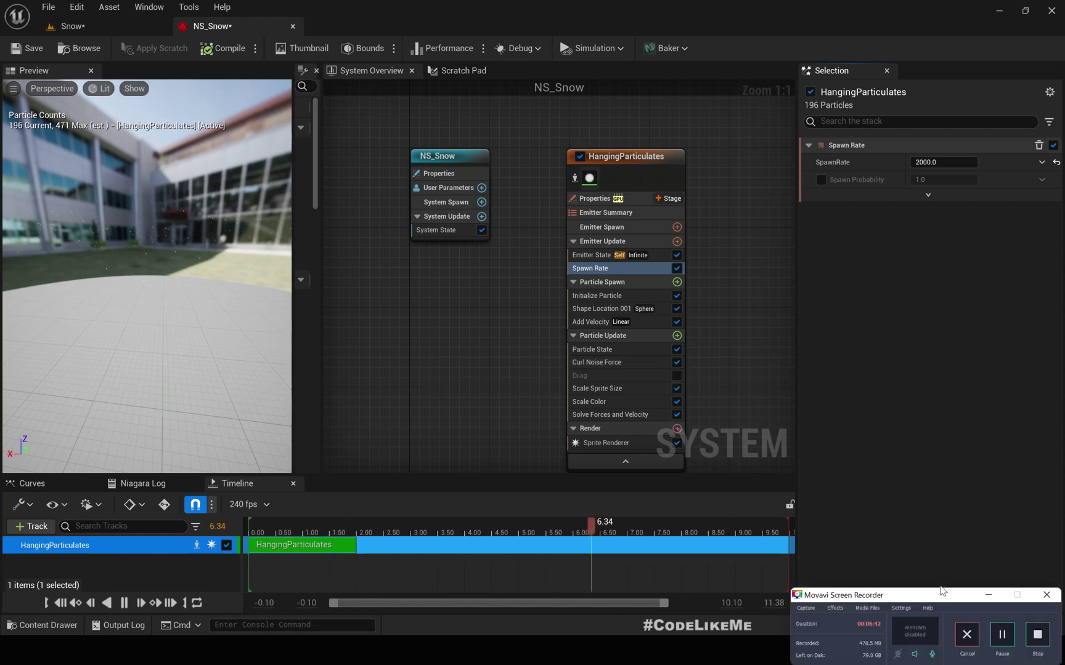
{"action": "left_click", "coordinate": [991, 595]}
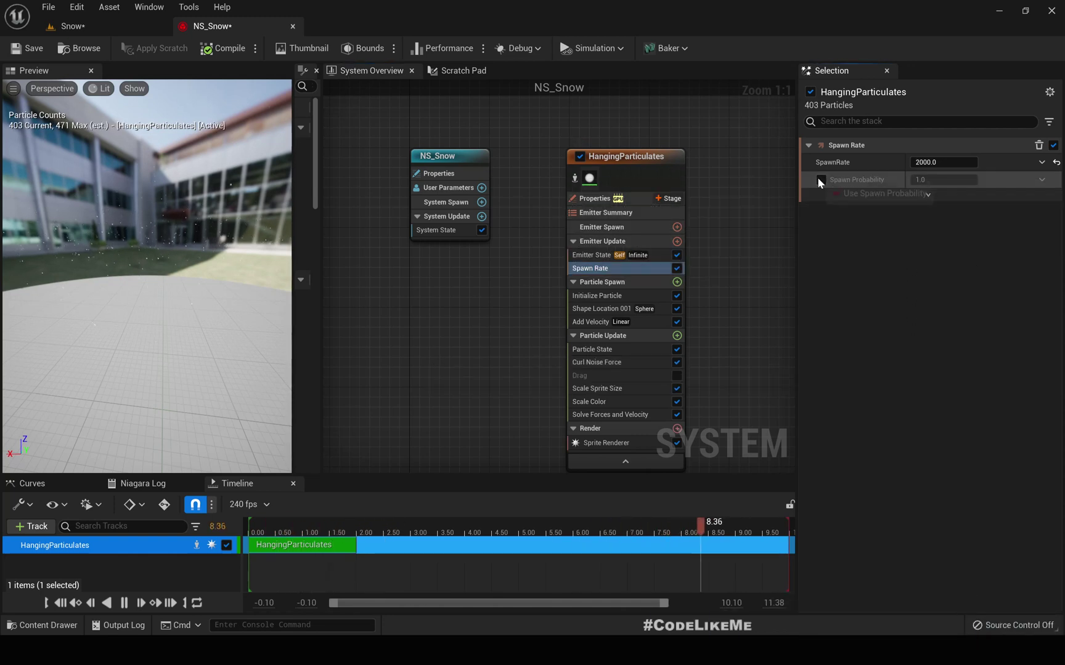
{"action": "mouse_move", "coordinate": [810, 182]}
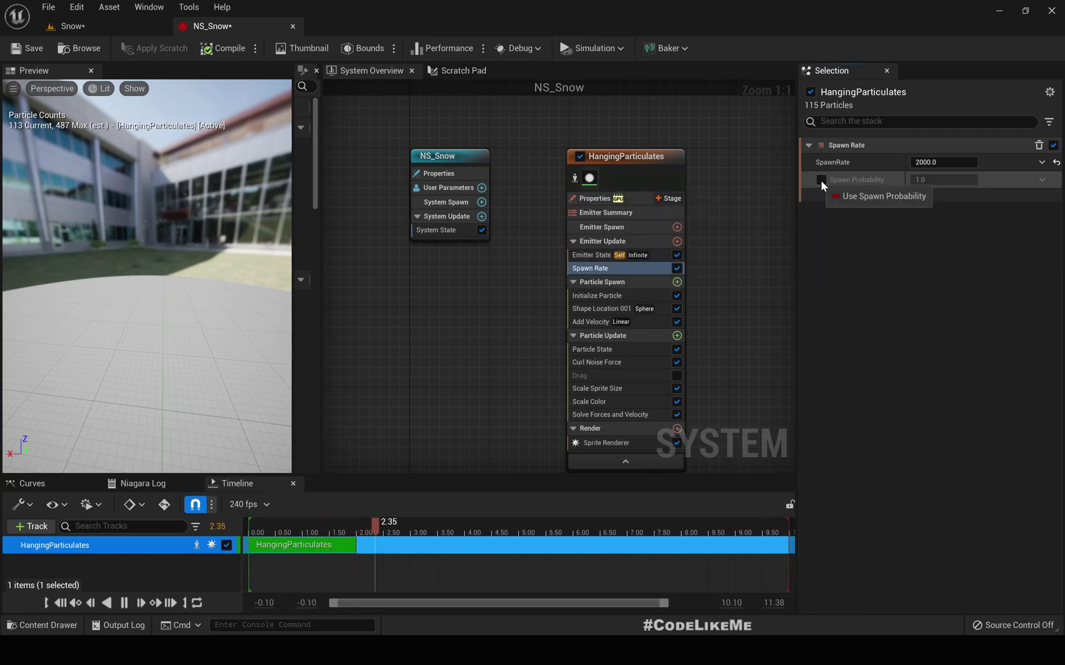
{"action": "left_click", "coordinate": [820, 180]}
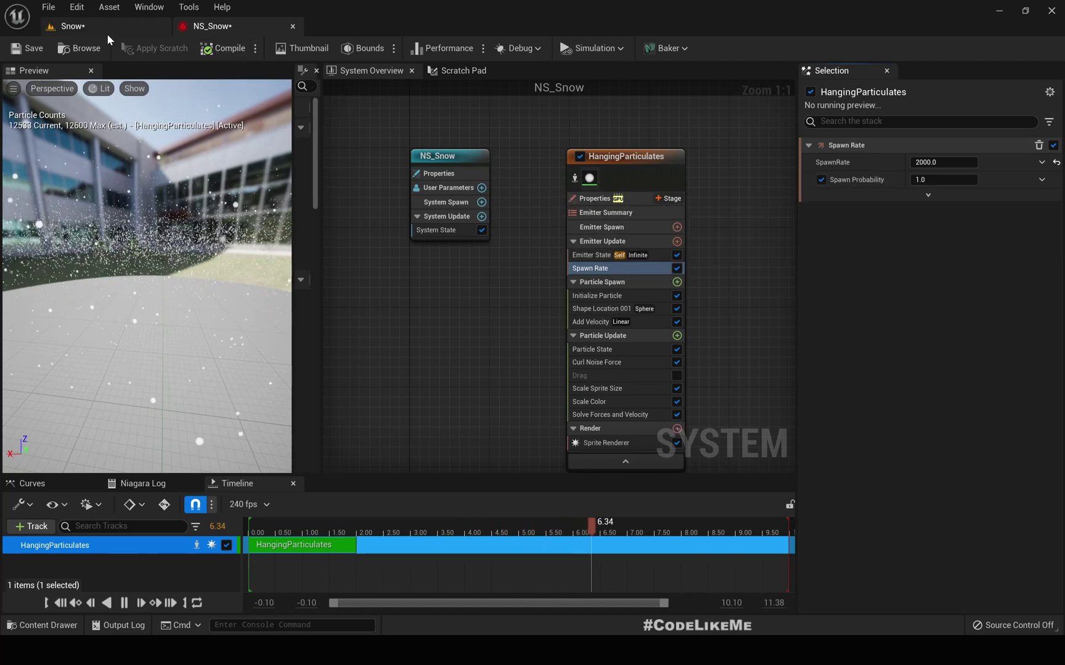
Check the snow around the character in the level with the editor icons hidden in game view.
{"action": "left_click", "coordinate": [93, 25]}
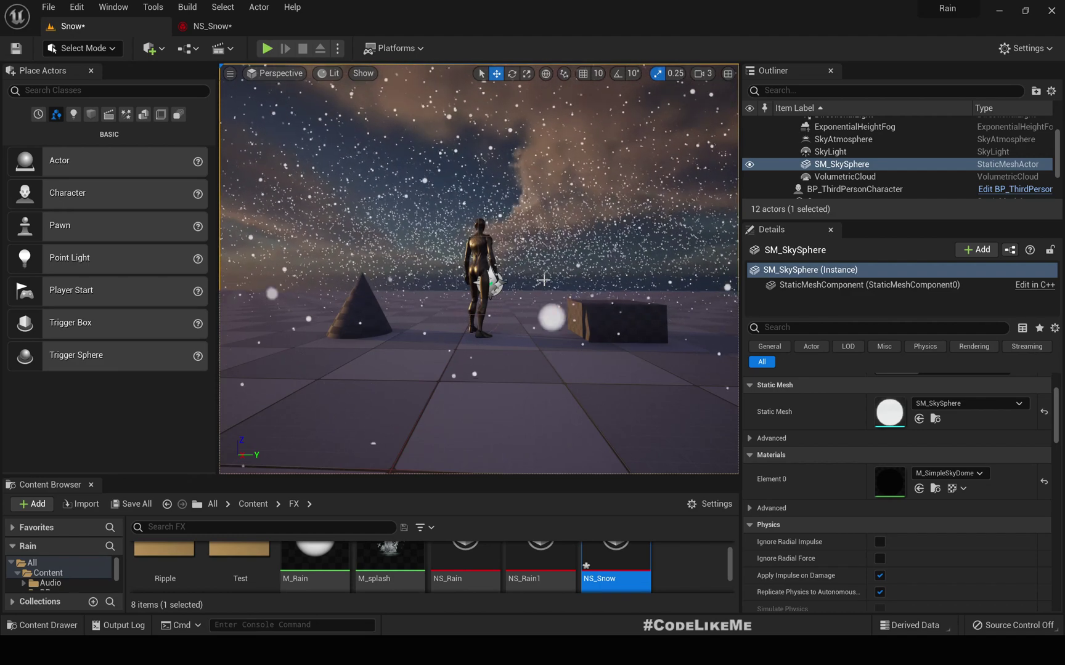
{"action": "right_click_drag", "start_coordinate": [543, 280], "coordinate": [555, 280]}
{"action": "key", "text": "g"}
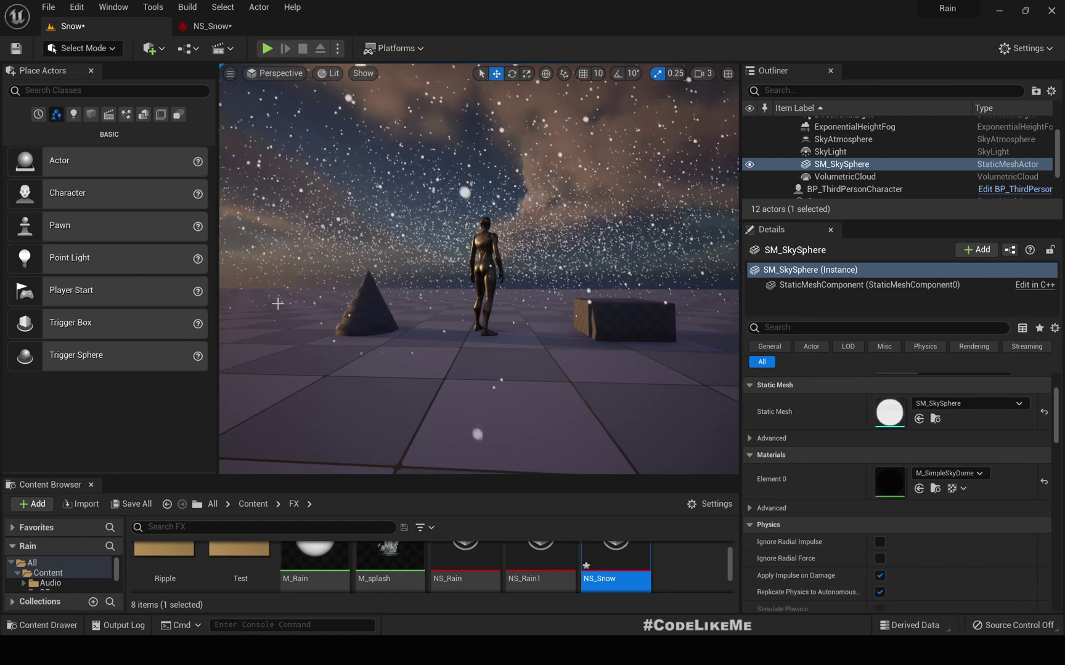
{"action": "right_click_drag", "start_coordinate": [294, 301], "coordinate": [308, 273]}
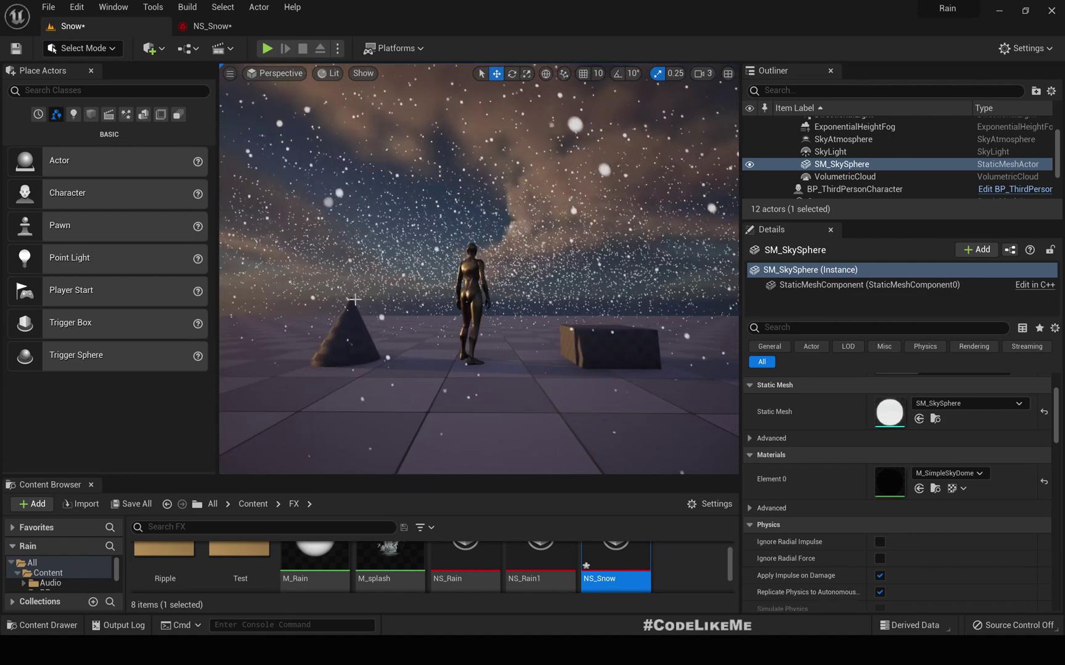
{"action": "left_click", "coordinate": [209, 26]}
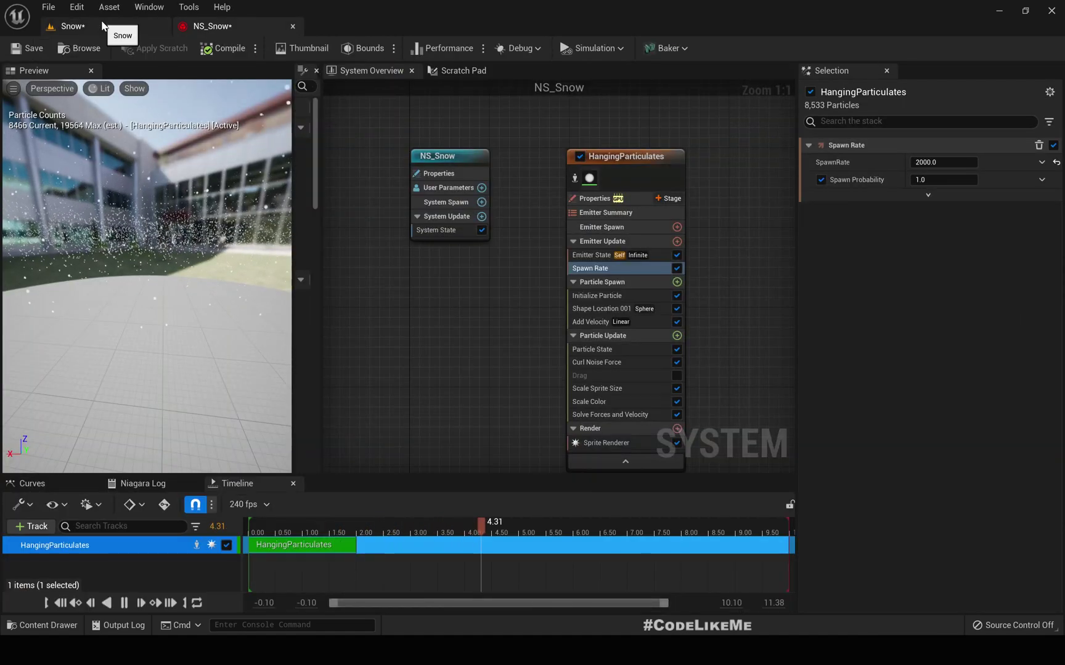
{"action": "left_click", "coordinate": [104, 25]}
Set the Curl Noise Force module's Noise Strength to 20 and check the snow's motion in the level.
{"action": "left_click", "coordinate": [209, 25]}
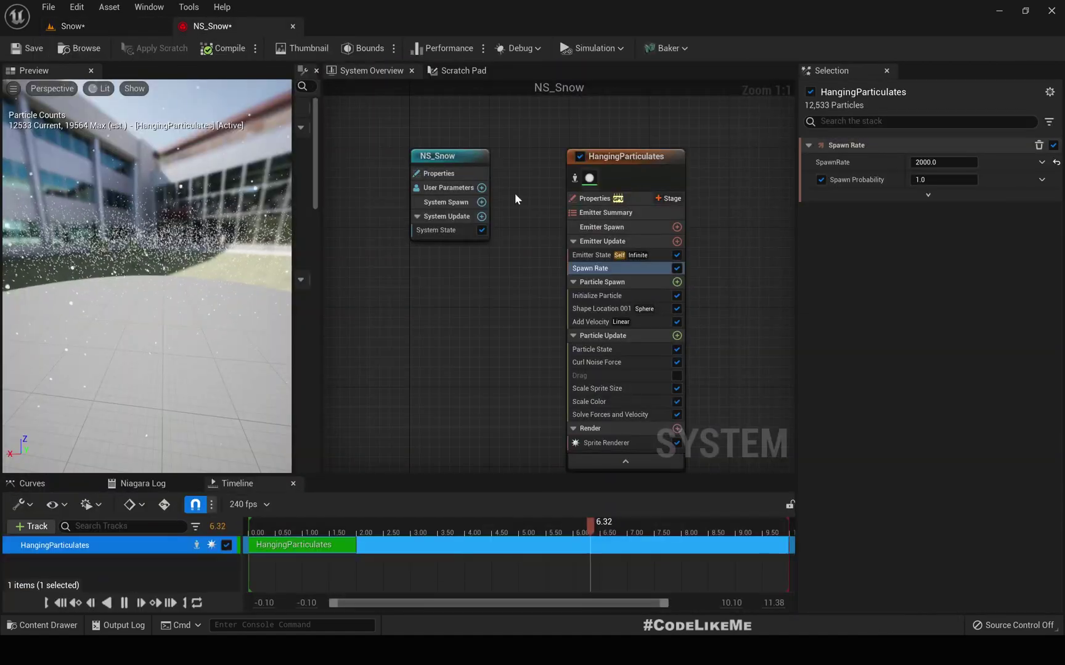
{"action": "left_click", "coordinate": [610, 363]}
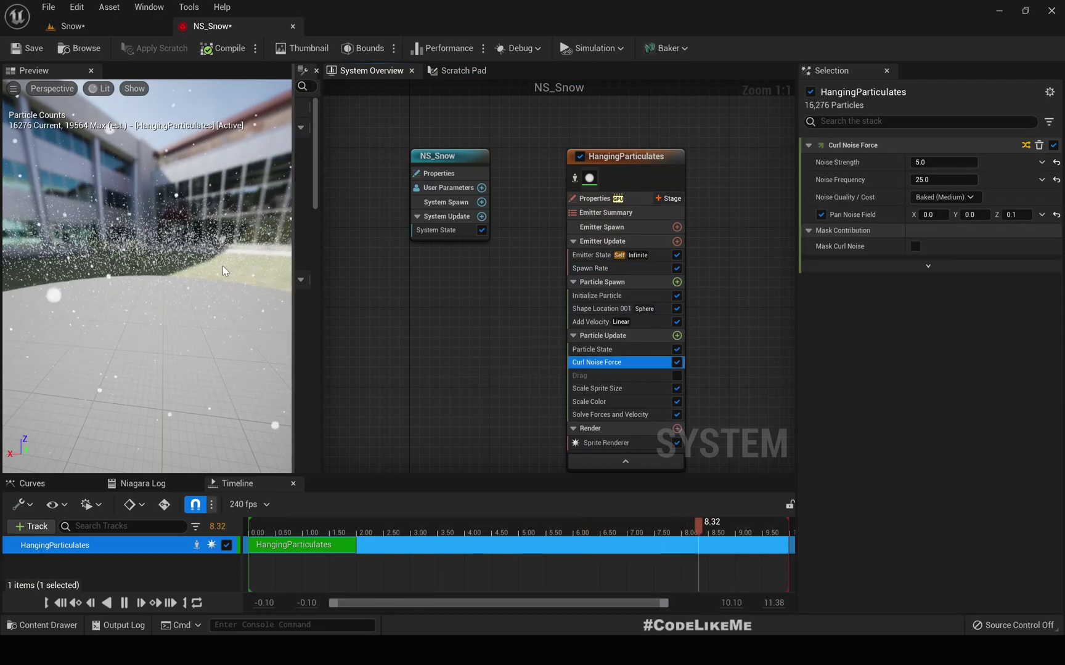
{"action": "left_click_drag", "start_coordinate": [185, 246], "coordinate": [105, 243]}
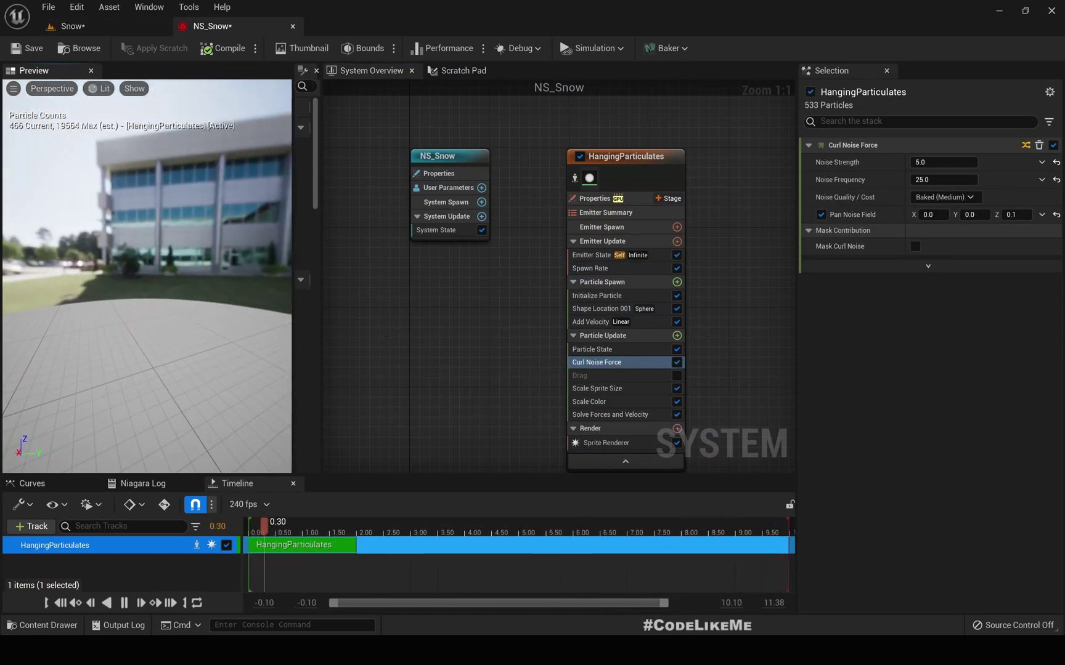
{"action": "left_click_drag", "start_coordinate": [166, 271], "coordinate": [206, 259]}
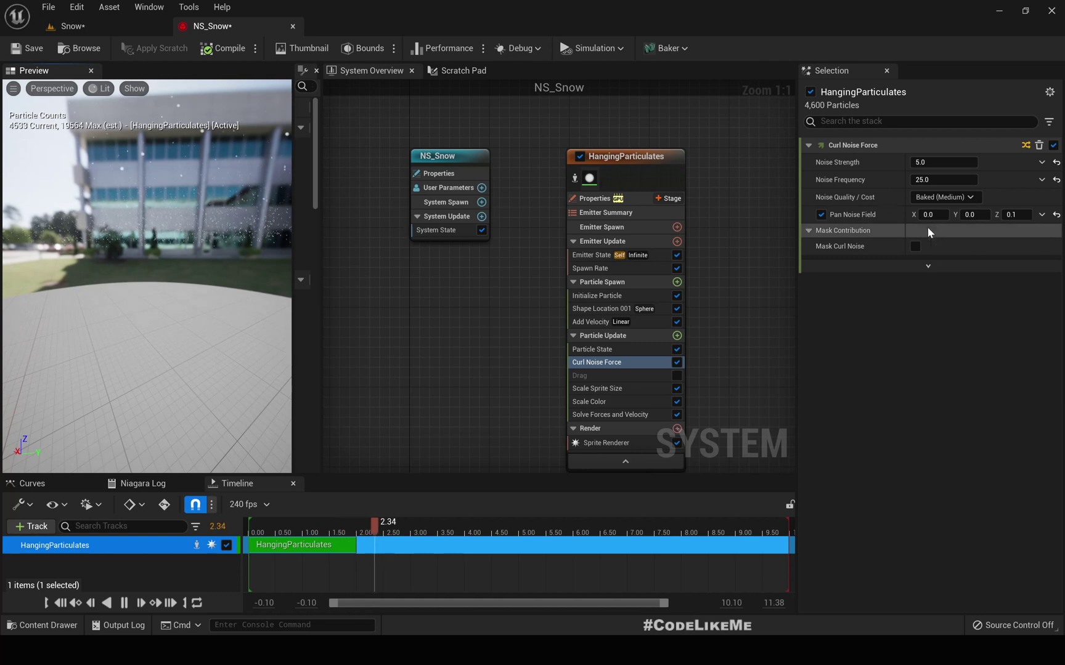
{"action": "left_click", "coordinate": [930, 163]}
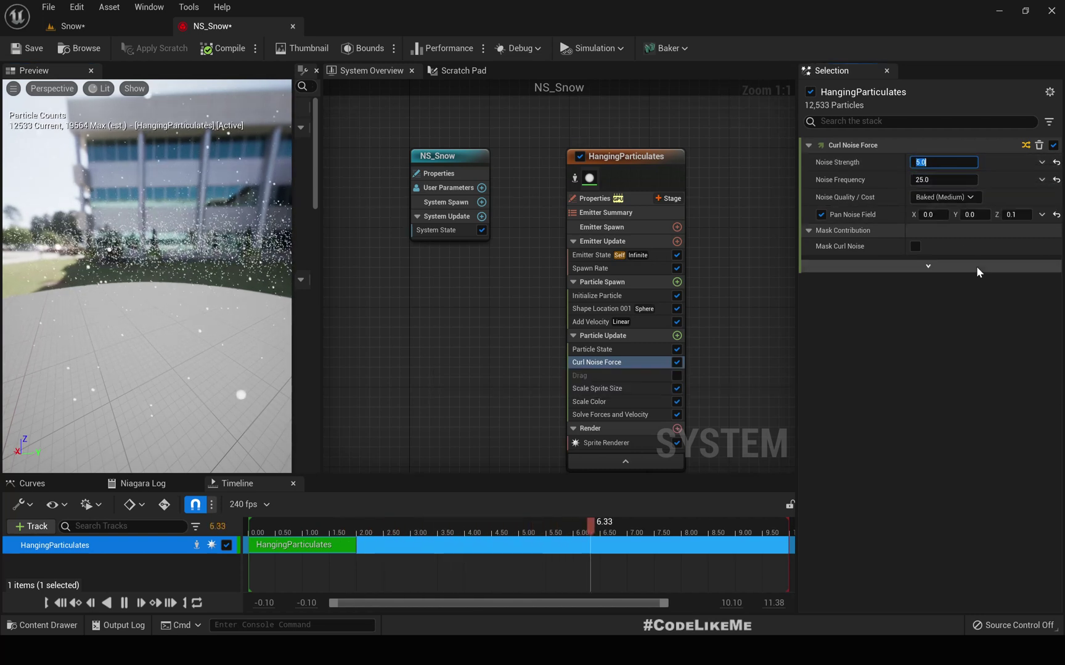
{"action": "type", "text": "20"}
{"action": "key", "text": "Return"}
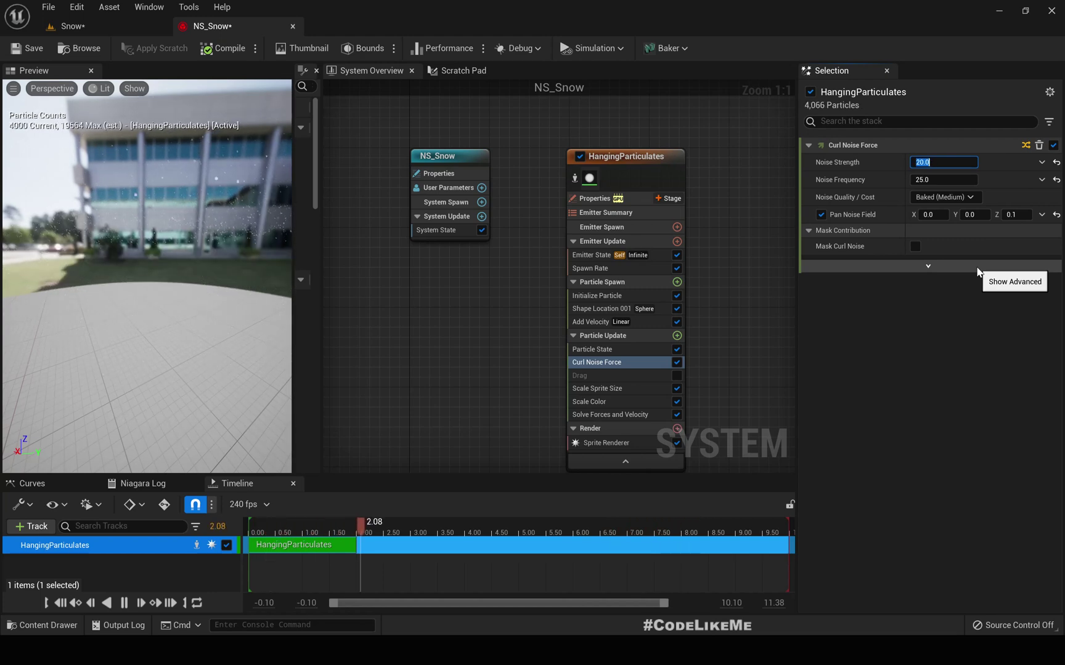
{"action": "left_click", "coordinate": [121, 30]}
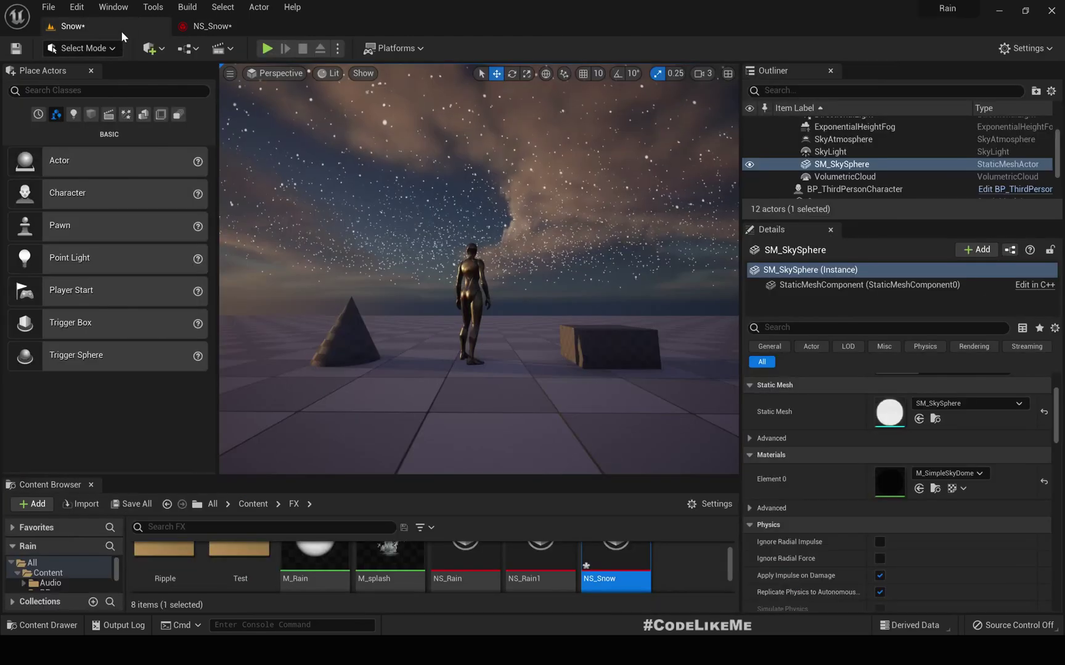
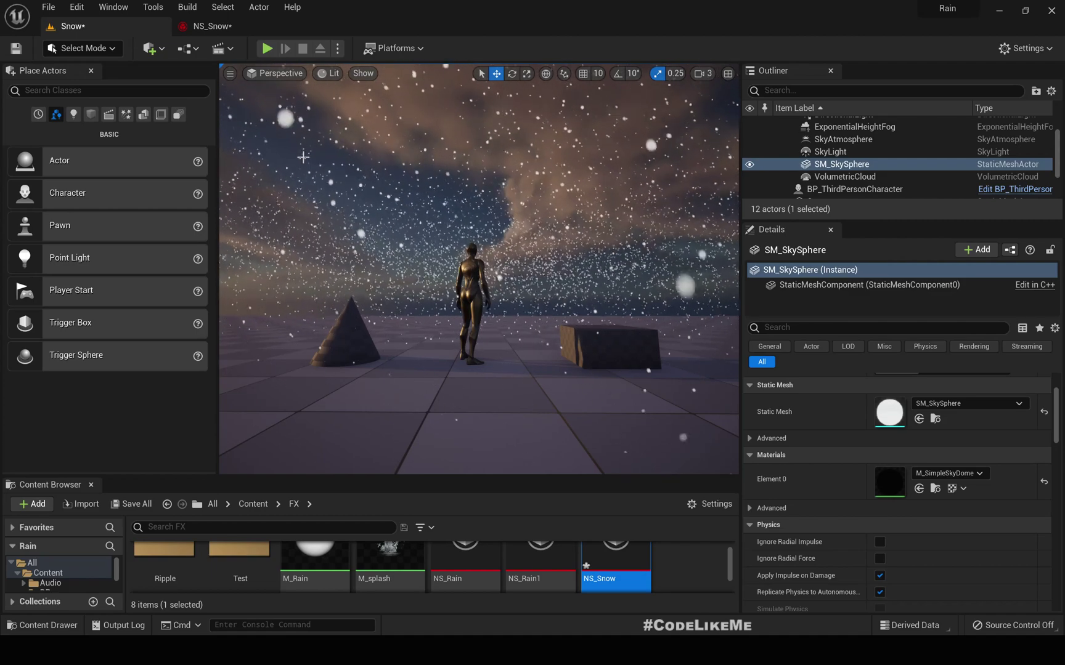
Add a Collision module to the HangingParticulates emitter's Particle Update stage in NS_Snow.
{"action": "left_click", "coordinate": [210, 26]}
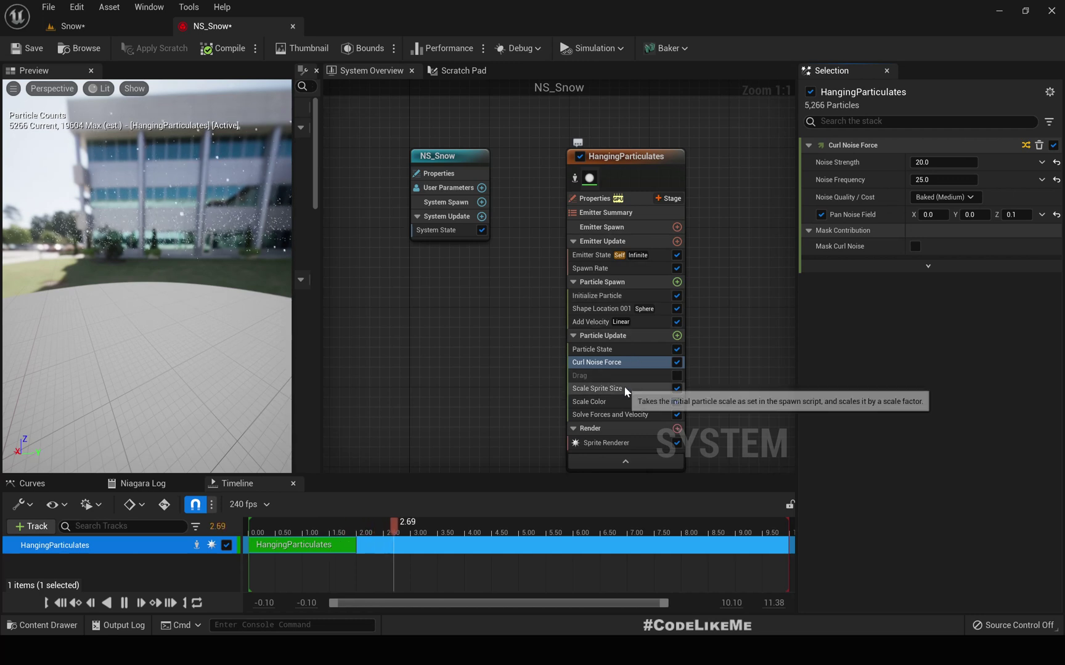
{"action": "right_click_drag", "start_coordinate": [491, 346], "coordinate": [481, 296]}
{"action": "right_click_drag", "start_coordinate": [716, 211], "coordinate": [670, 265]}
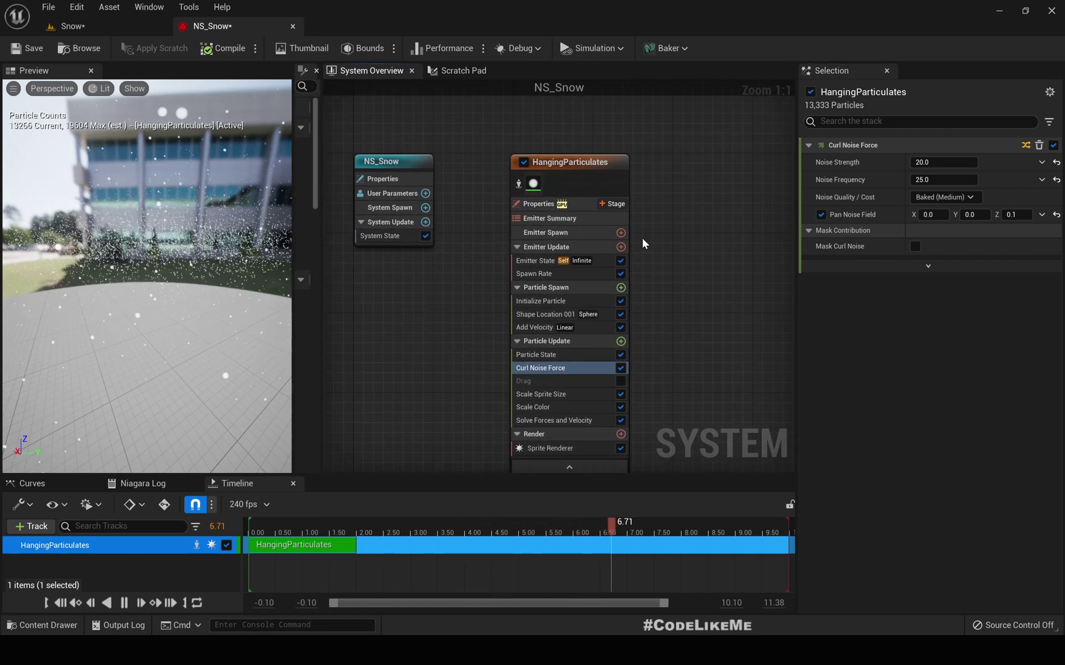
{"action": "left_click", "coordinate": [576, 169]}
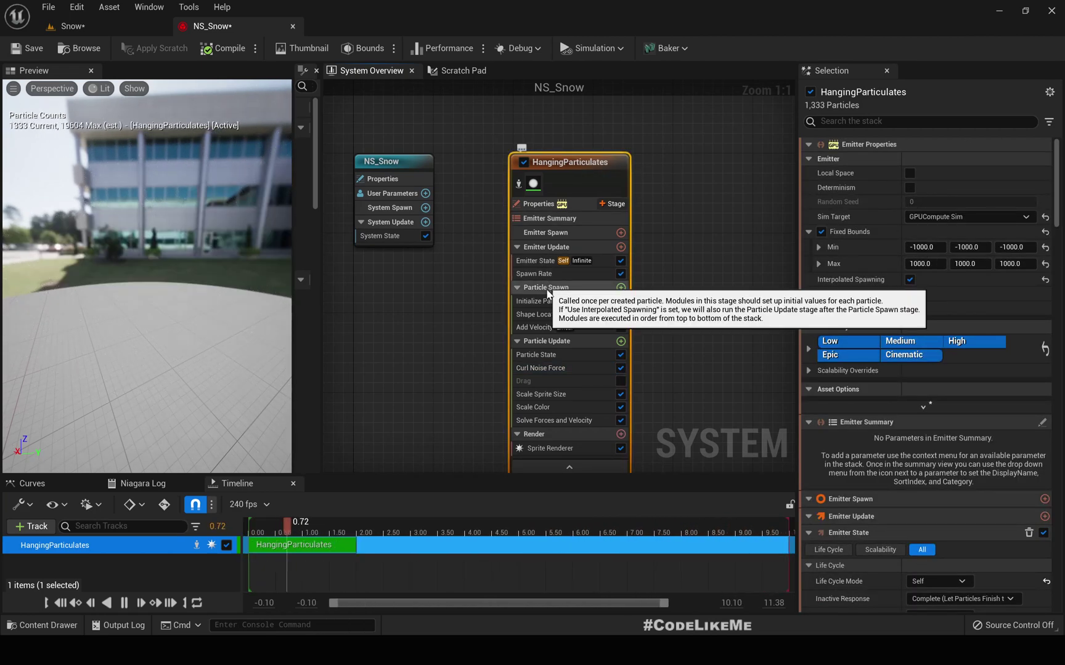
{"action": "left_click", "coordinate": [534, 273]}
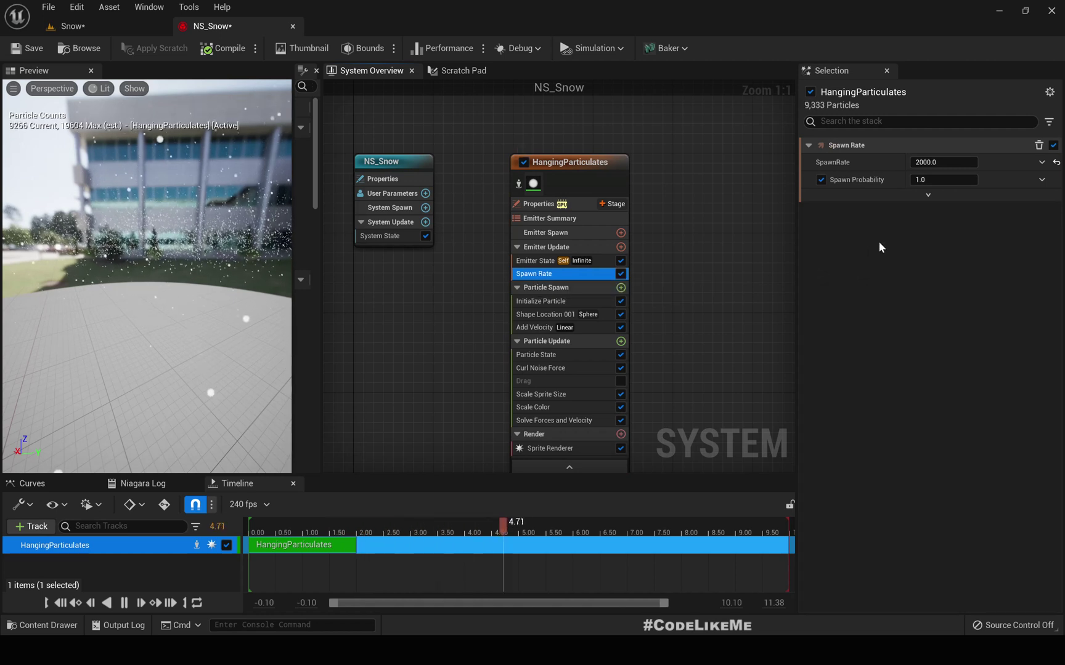
{"action": "mouse_move", "coordinate": [901, 172]}
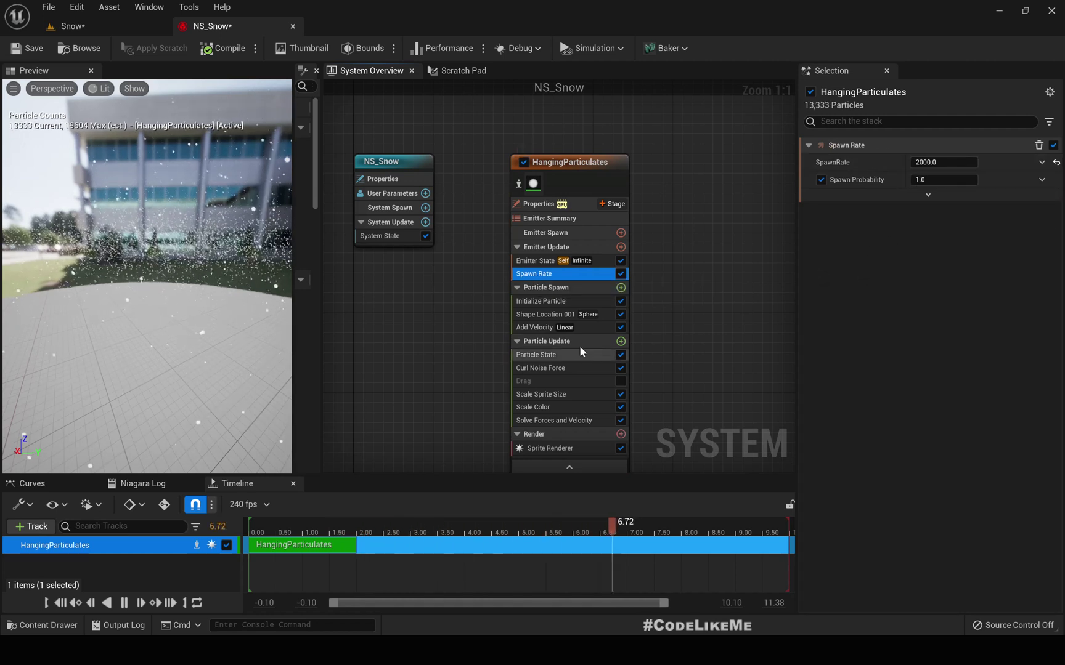
{"action": "right_click_drag", "start_coordinate": [429, 438], "coordinate": [435, 352]}
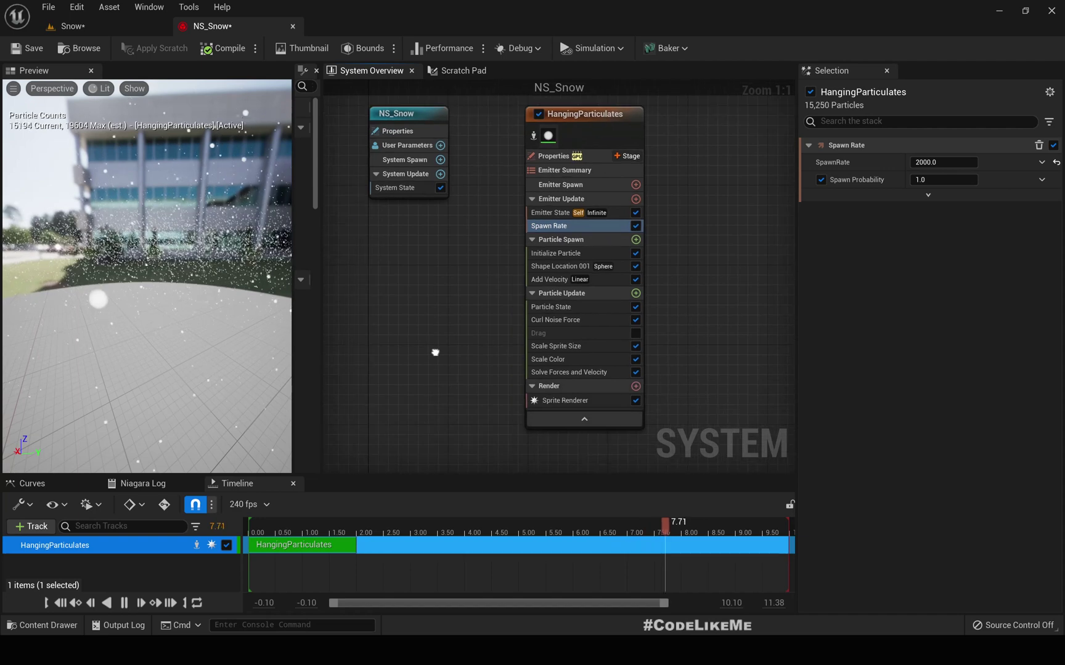
{"action": "left_click", "coordinate": [635, 294]}
{"action": "type", "text": "coll"}
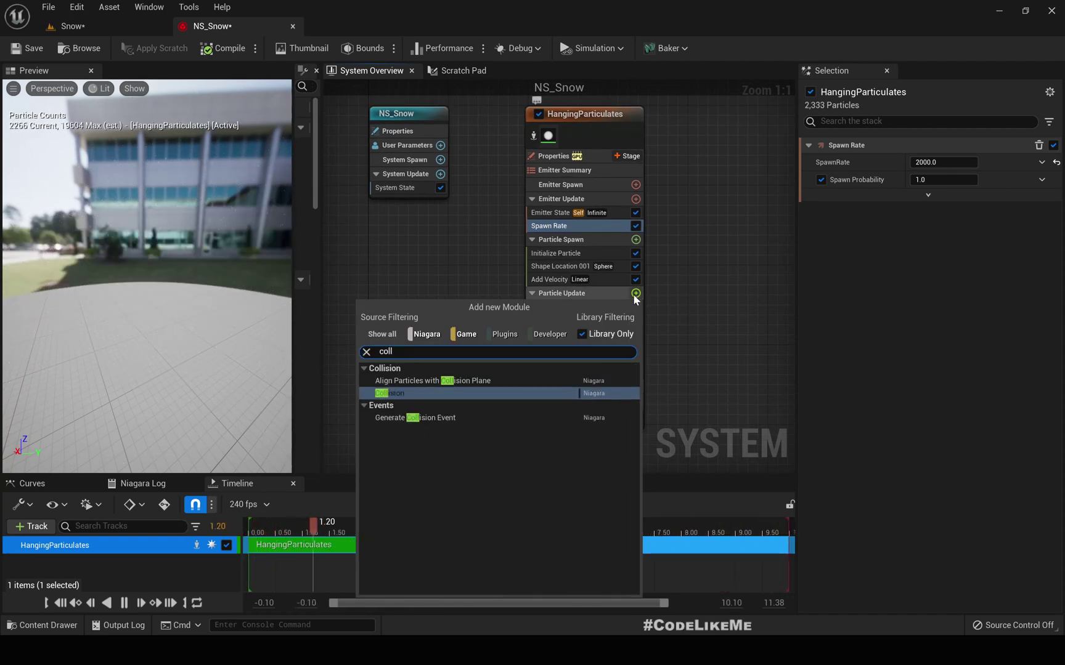
{"action": "key", "text": "Return"}
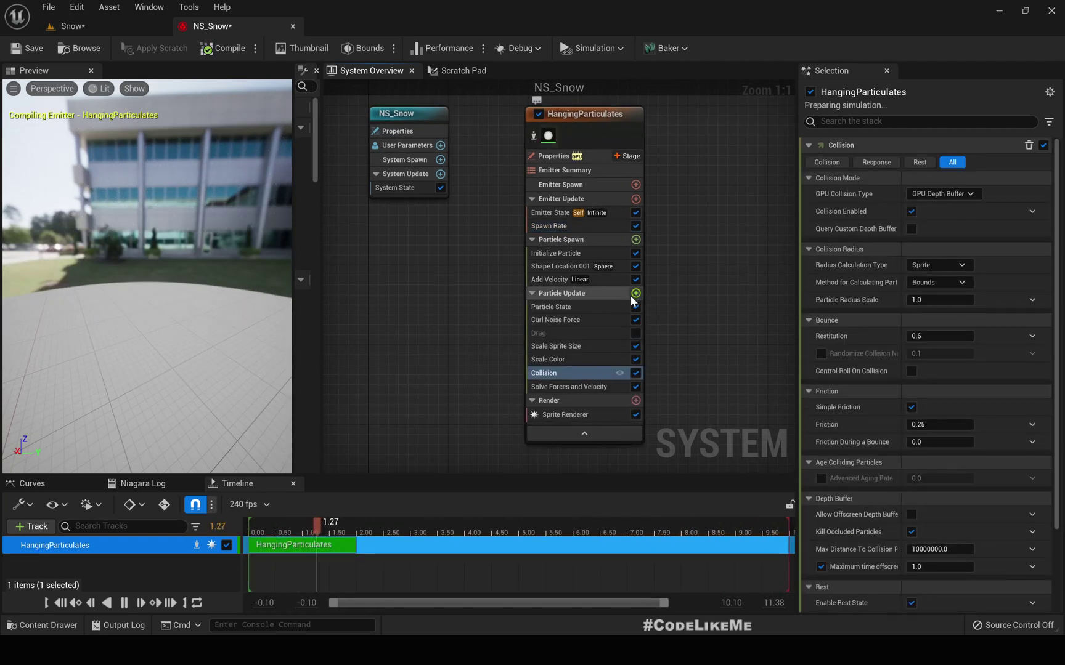
Check how the snow collides with the ground and objects around the character in the Snow level.
{"action": "left_click", "coordinate": [148, 31]}
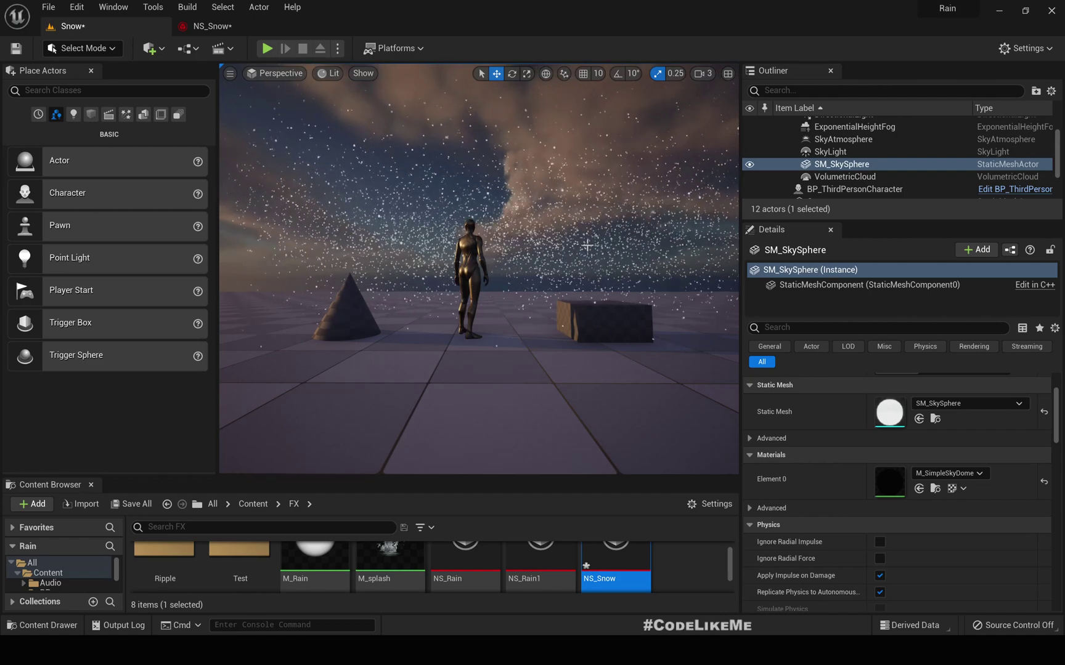
{"action": "right_click_drag", "start_coordinate": [514, 193], "coordinate": [517, 167]}
{"action": "right_click_drag", "start_coordinate": [592, 258], "coordinate": [581, 246]}
{"action": "scroll", "coordinate": [589, 251], "scroll_direction": "up", "scroll_amount": 3}
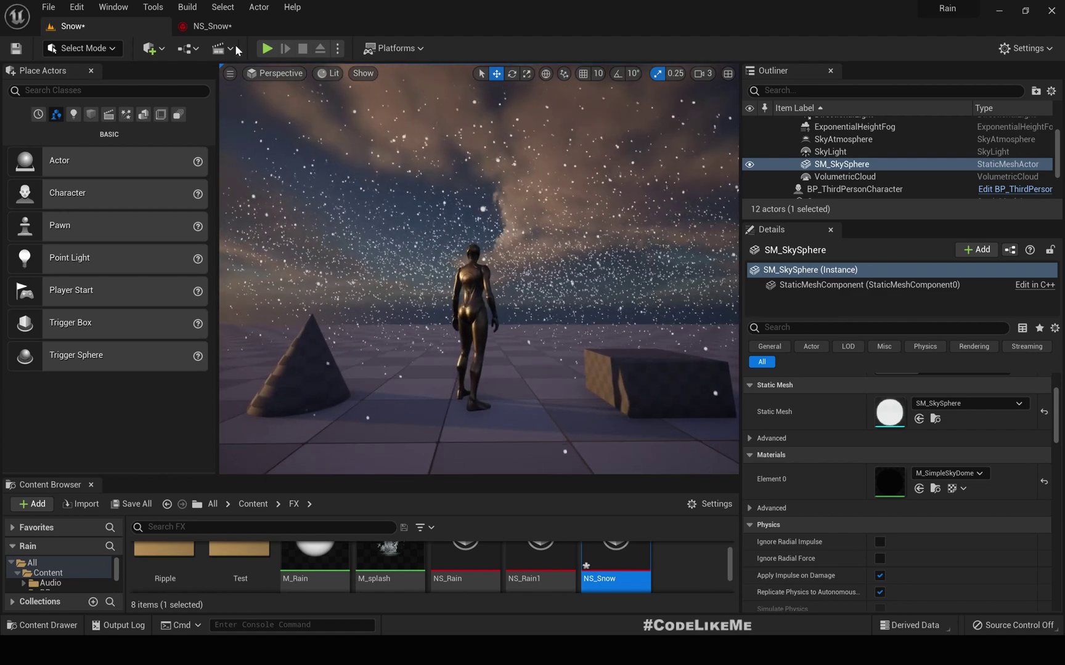
Set the Collision module's Restitution to 0.05 in NS_Snow.
{"action": "left_click", "coordinate": [213, 26]}
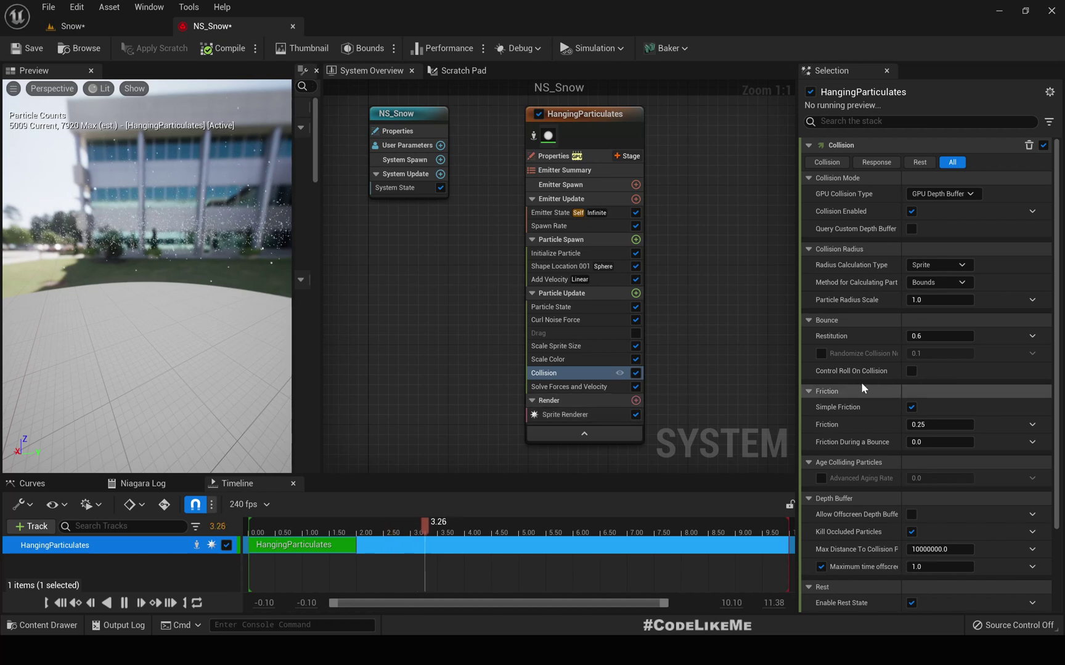
{"action": "left_click", "coordinate": [938, 336]}
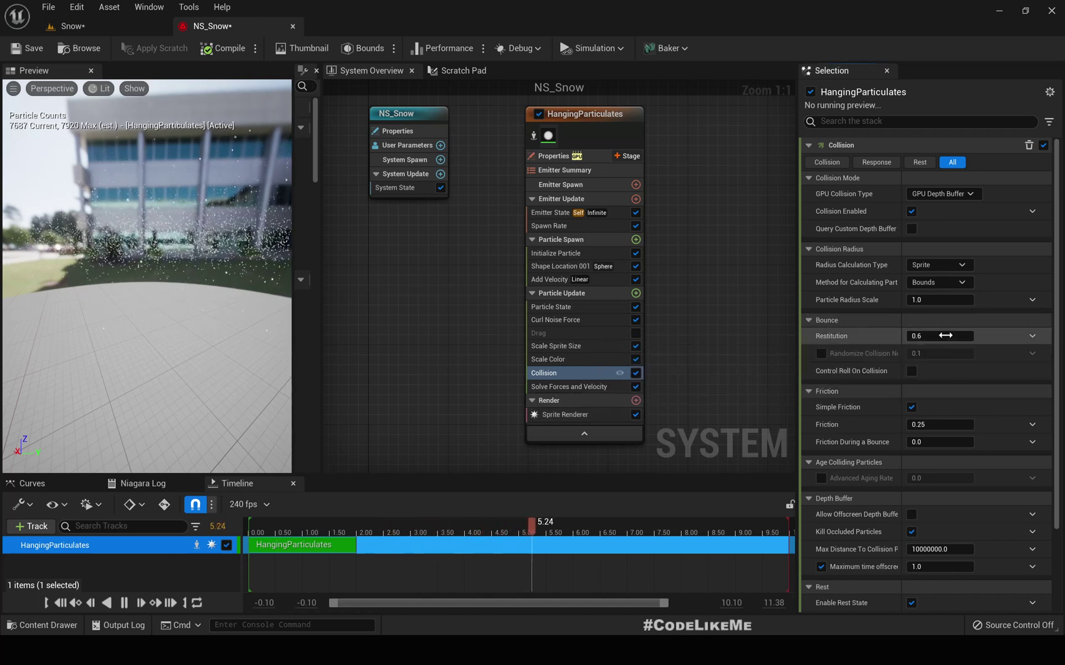
{"action": "key", "text": "BackSpace"}
{"action": "type", "text": ".05"}
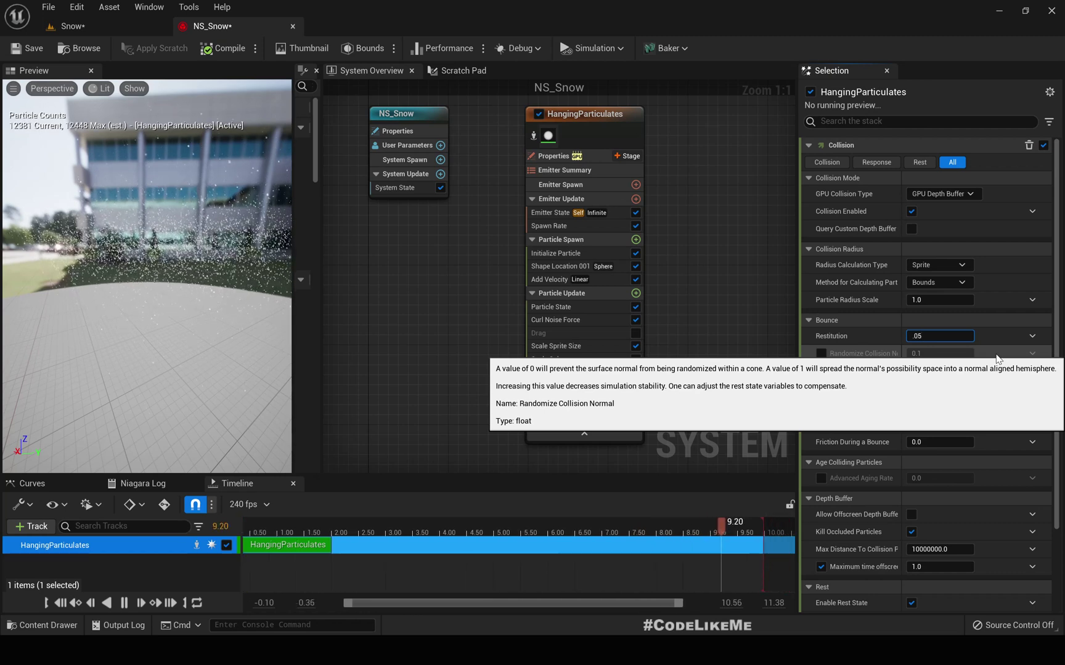
{"action": "key", "text": "Return"}
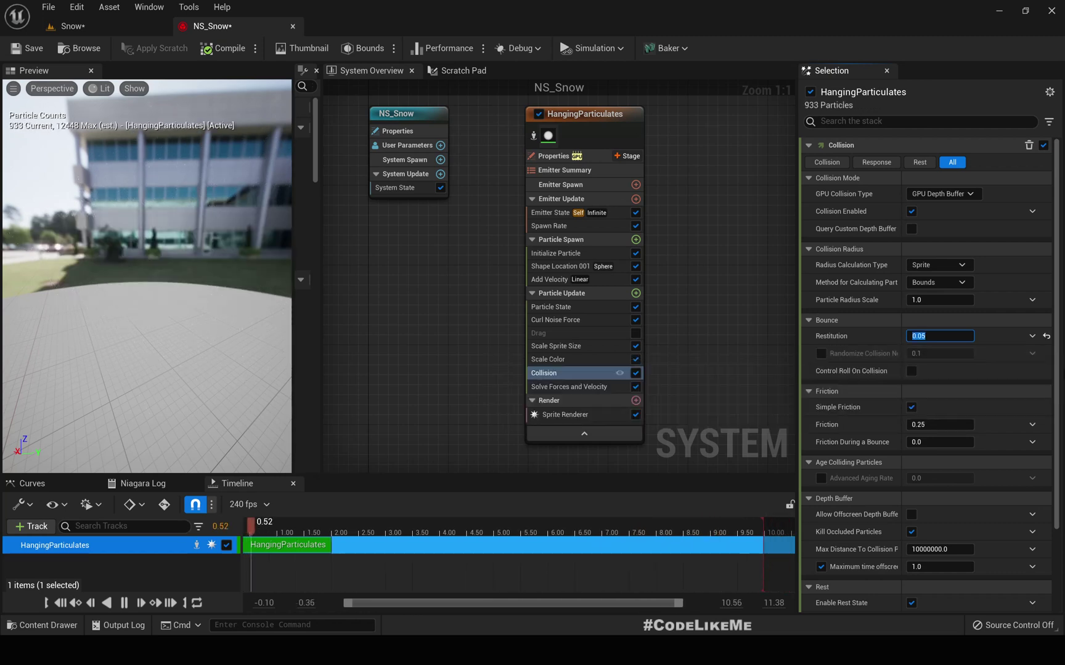
Inspect the snow's bounce and coverage around the character, cone and box in the full-screen level viewport.
{"action": "left_click", "coordinate": [73, 26]}
{"action": "right_click_drag", "start_coordinate": [405, 192], "coordinate": [404, 213]}
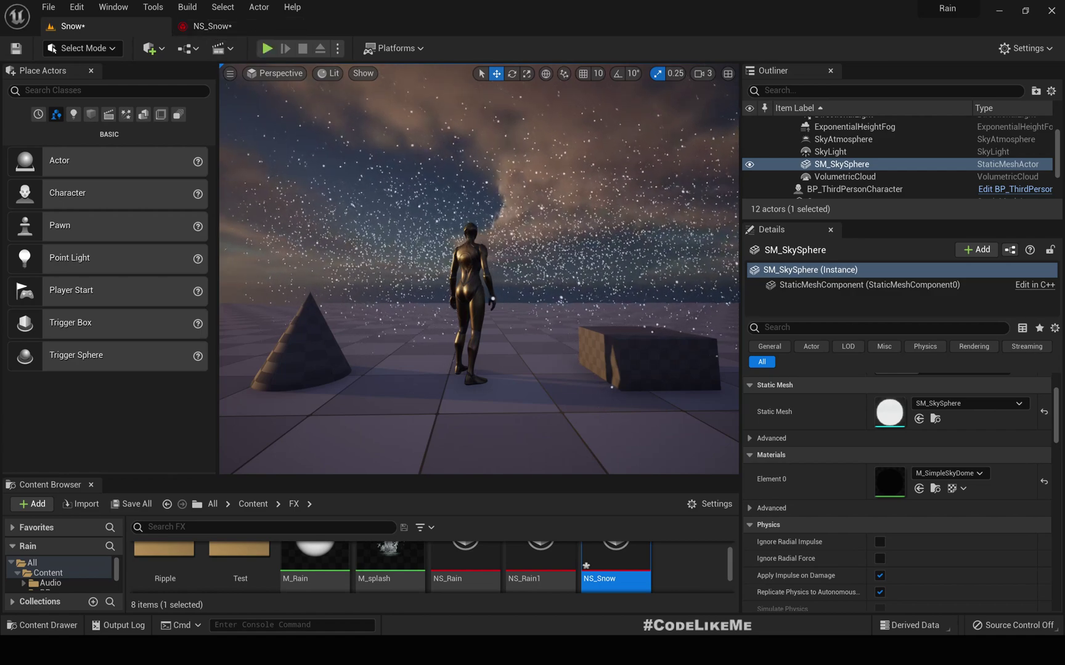
{"action": "right_click_drag", "start_coordinate": [388, 149], "coordinate": [370, 155]}
{"action": "key", "text": "F11"}
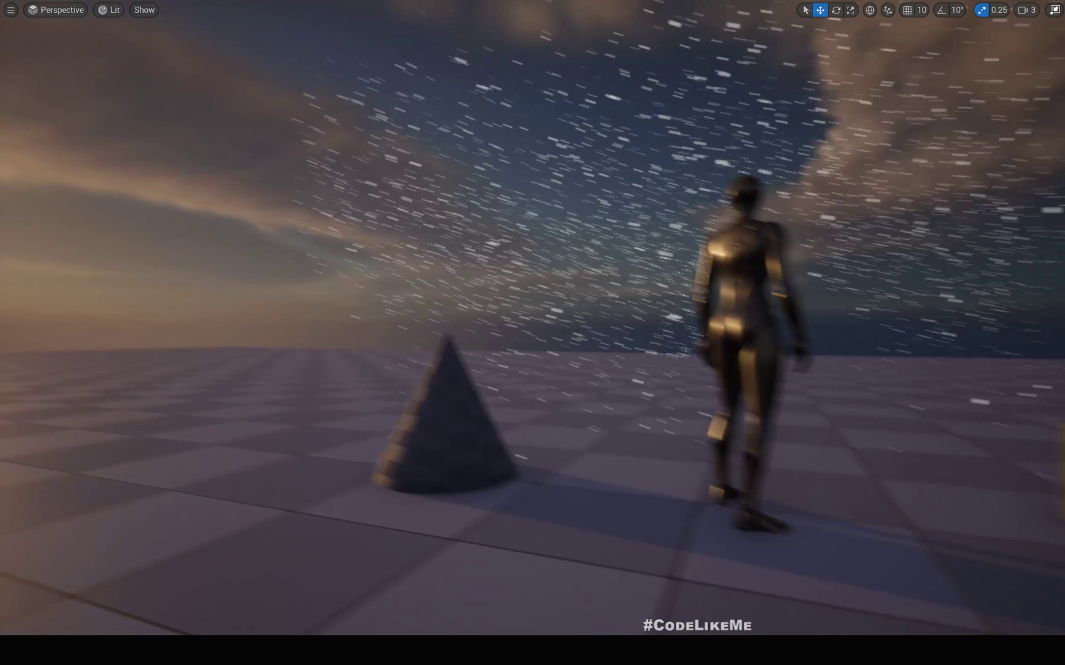
{"action": "right_click_drag", "start_coordinate": [532, 317], "coordinate": [631, 336]}
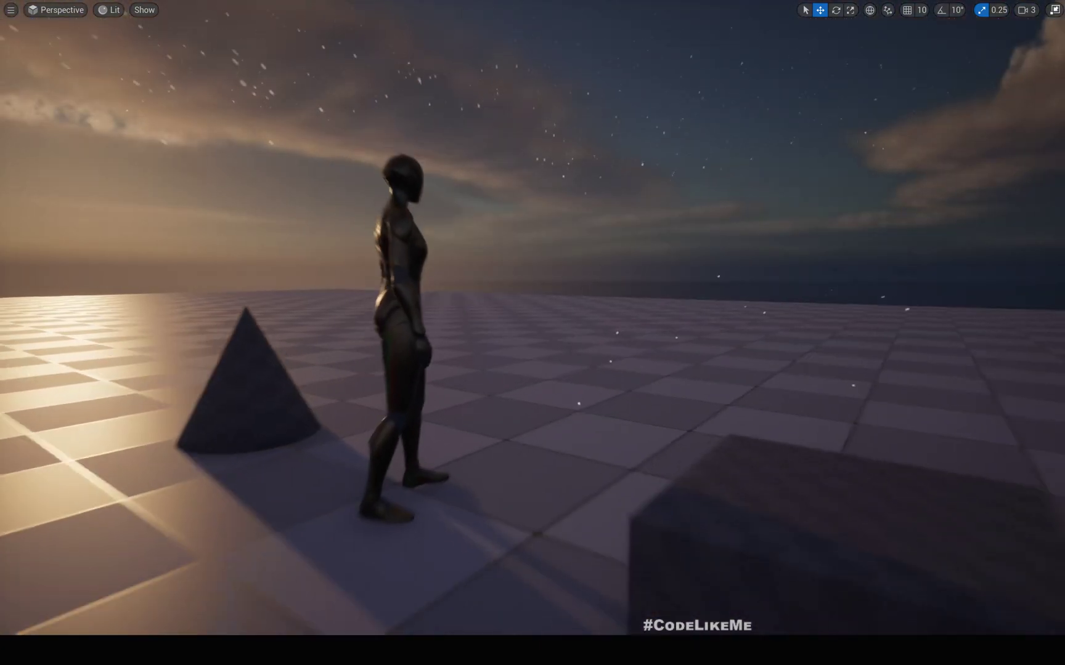
{"action": "key", "text": "F11"}
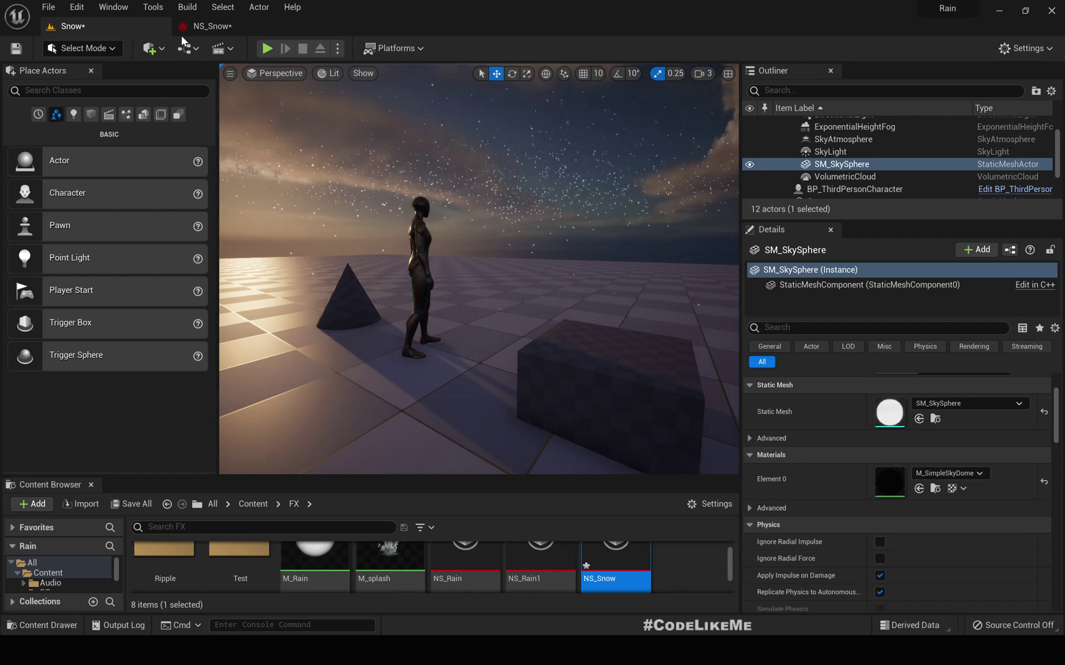
Duplicate the HangingParticulates emitter in NS_Snow and save the system.
{"action": "left_click", "coordinate": [238, 29]}
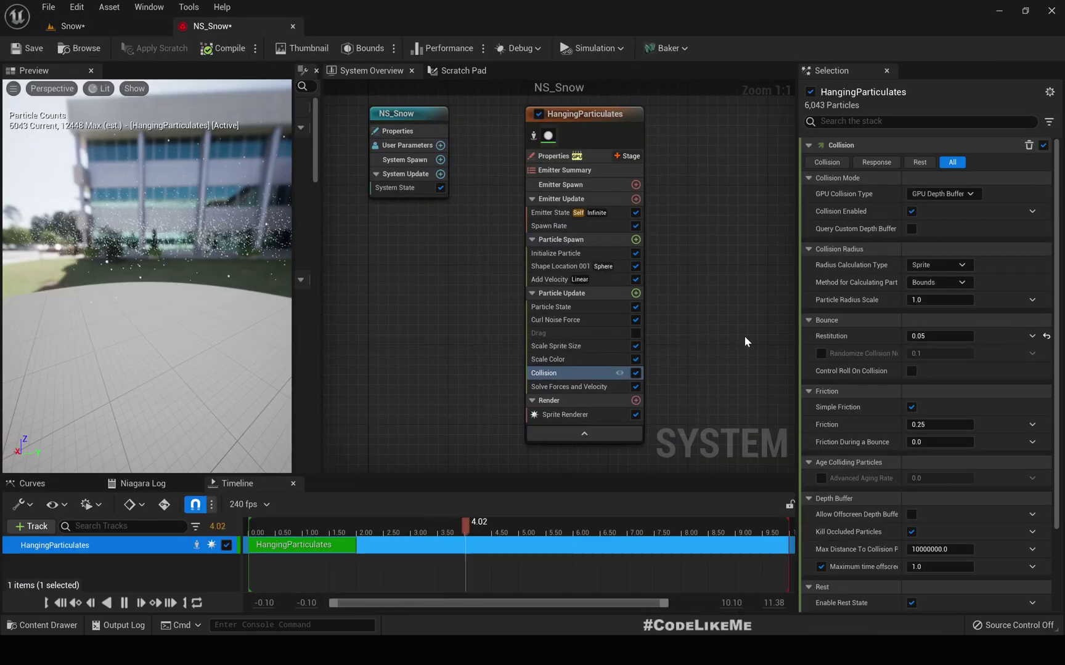
{"action": "scroll", "coordinate": [1006, 399], "scroll_direction": "down", "scroll_amount": 3}
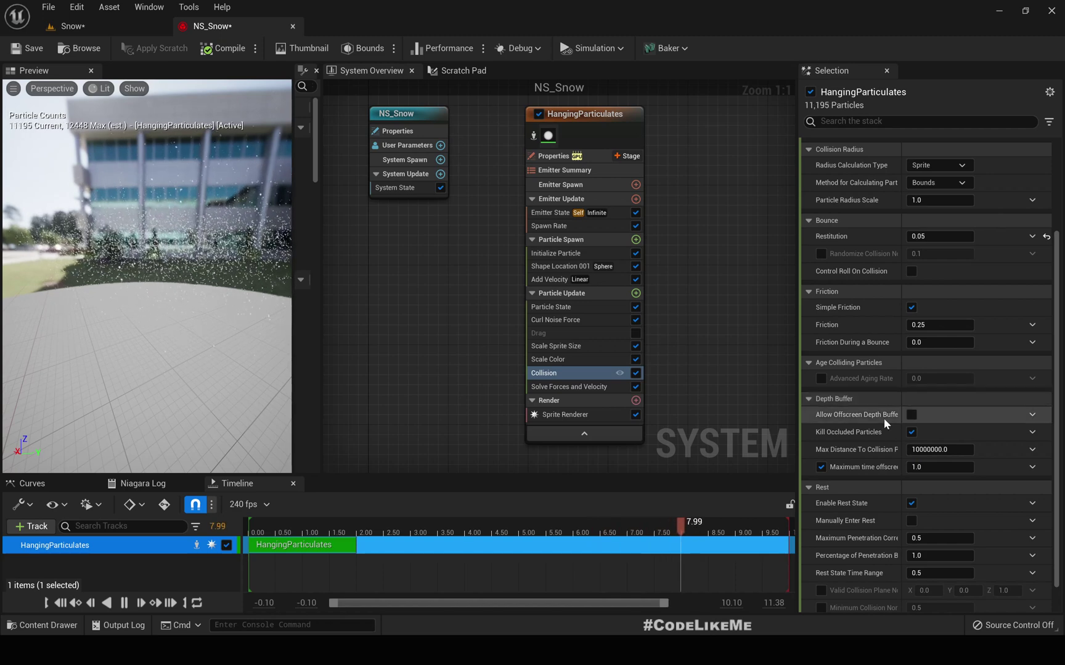
{"action": "mouse_move", "coordinate": [873, 442]}
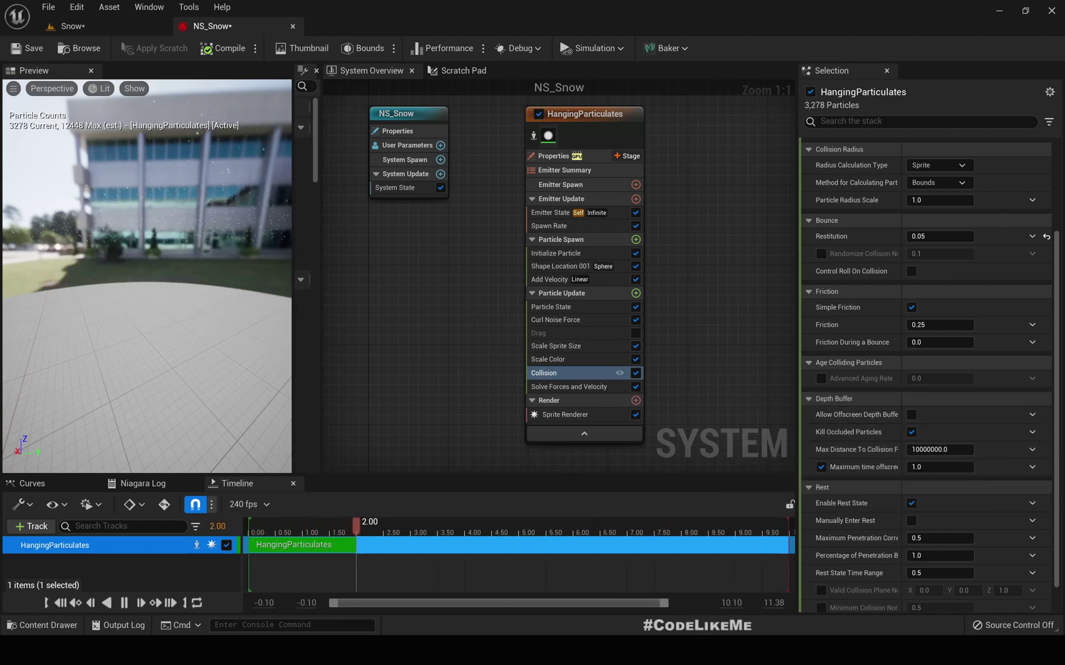
{"action": "right_click_drag", "start_coordinate": [619, 137], "coordinate": [597, 184]}
{"action": "left_click", "coordinate": [597, 184]}
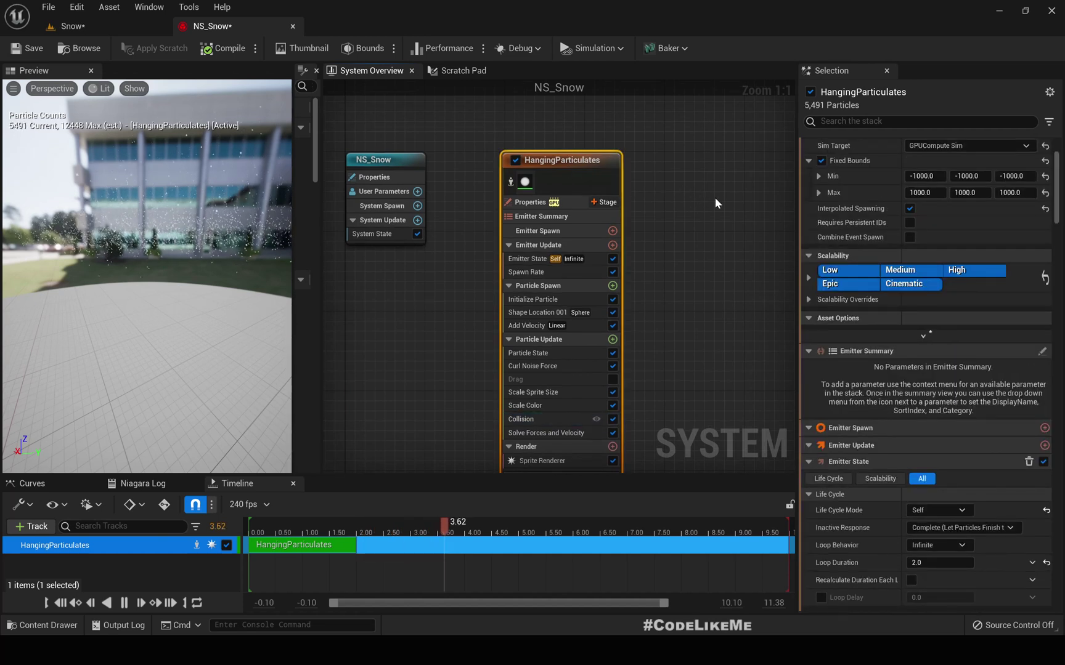
{"action": "key", "text": "ctrl+d"}
{"action": "left_click", "coordinate": [724, 175]}
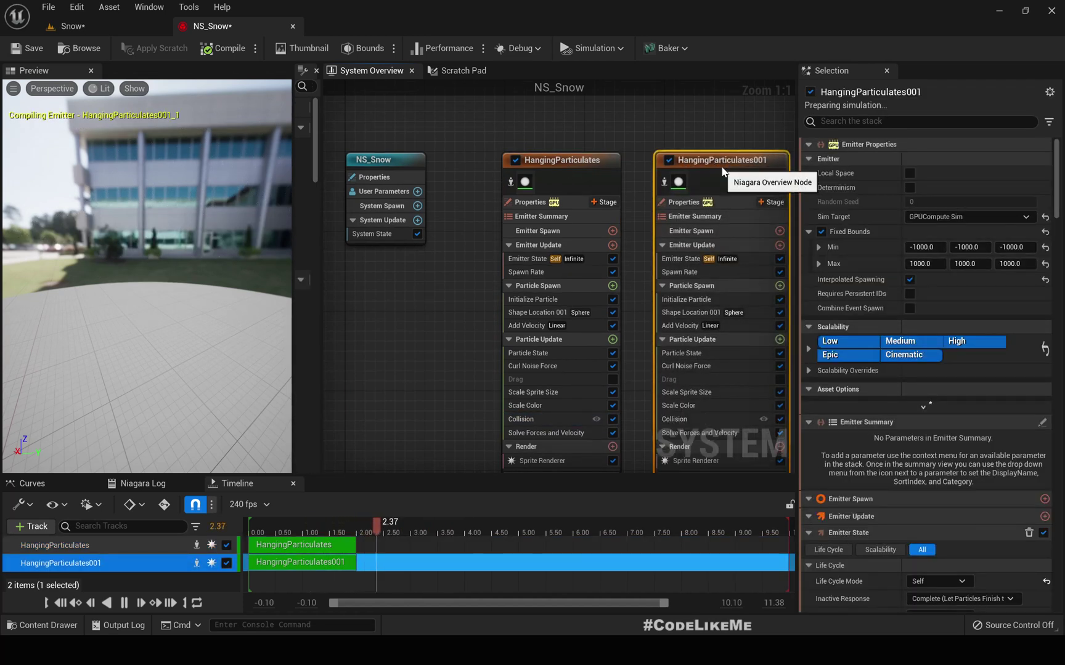
{"action": "key", "text": "ctrl+s"}
Delete the Collision module from the duplicated emitter, HangingParticulates001.
{"action": "right_click_drag", "start_coordinate": [653, 139], "coordinate": [553, 72]}
{"action": "left_click", "coordinate": [601, 353]}
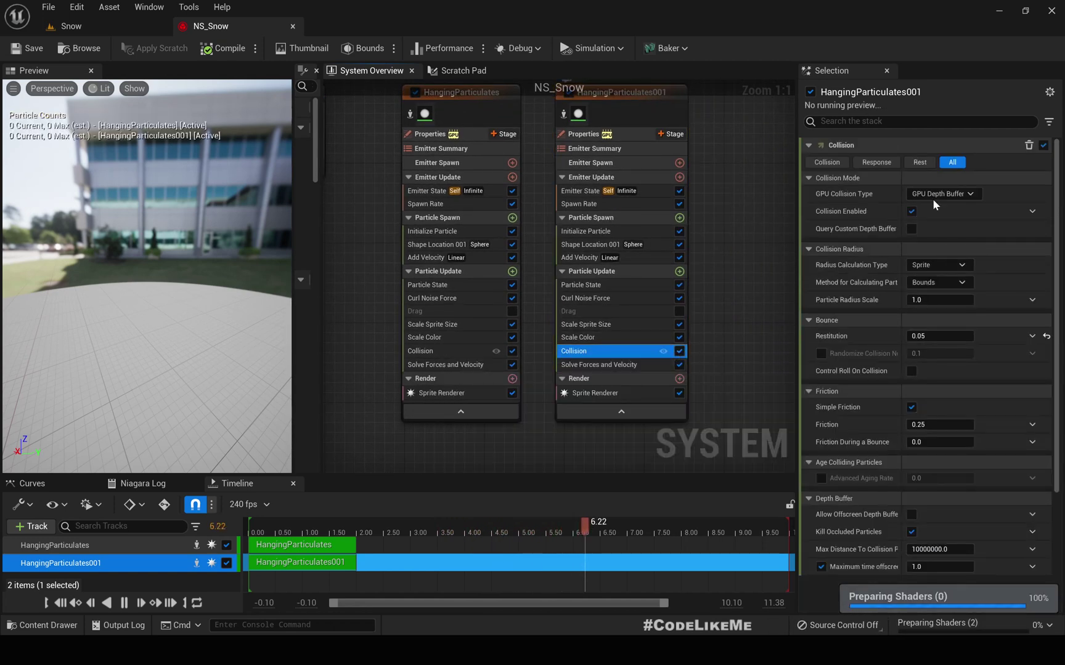
{"action": "left_click", "coordinate": [1028, 146]}
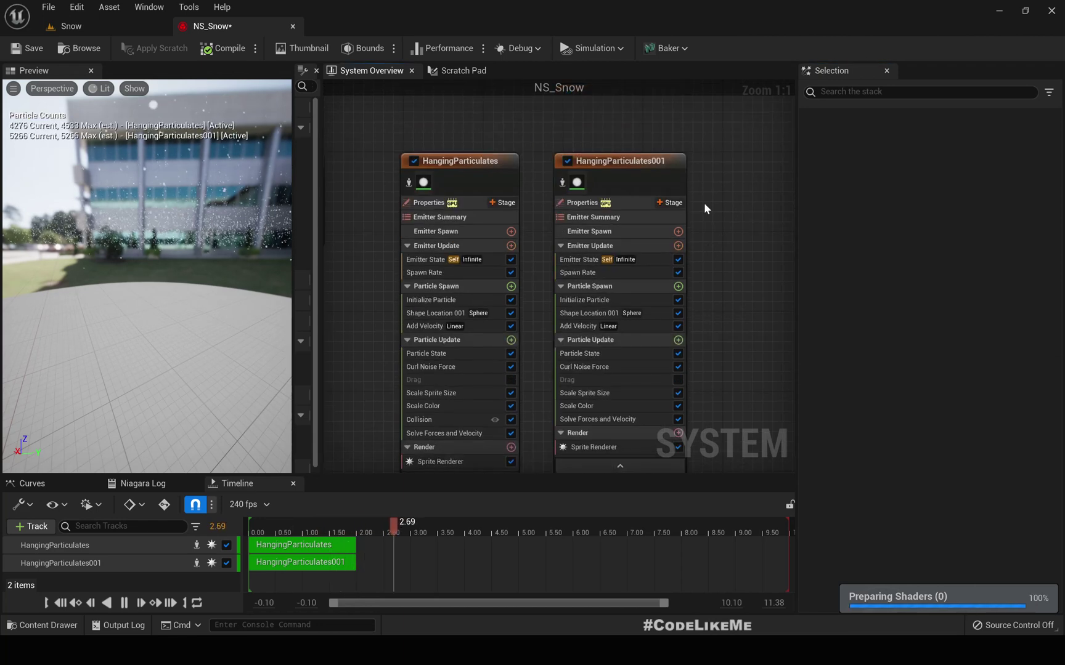
Examine the combined snow from both emitters around the character from several viewpoints in the Snow level.
{"action": "left_click", "coordinate": [109, 26]}
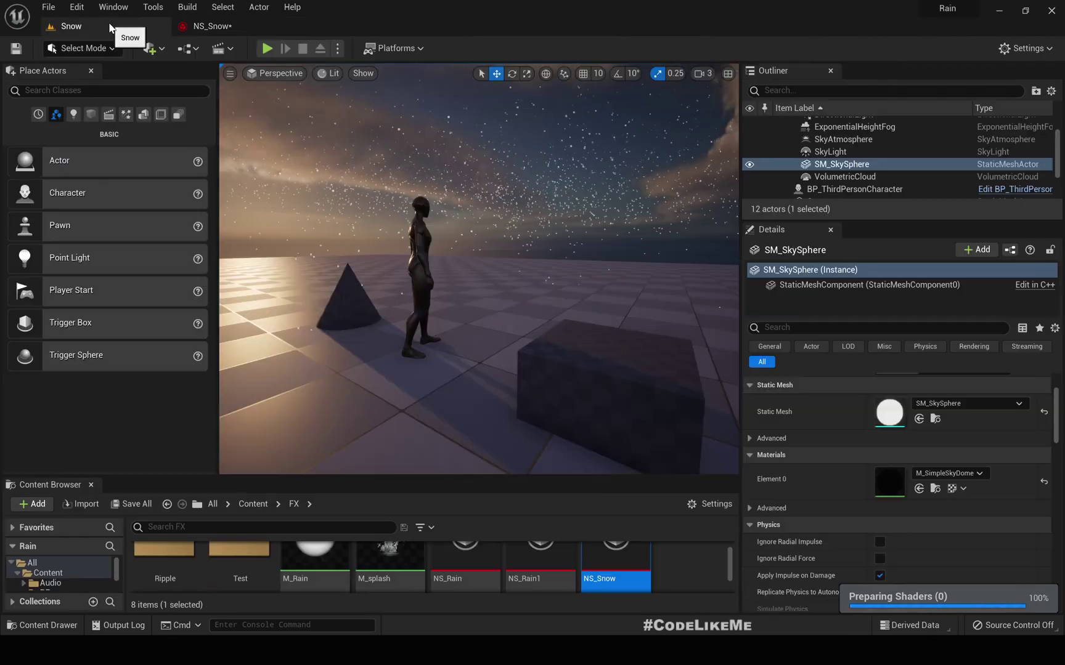
{"action": "mouse_move", "coordinate": [488, 207]}
{"action": "right_mouse_down"}
{"action": "mouse_move", "coordinate": [527, 209]}
{"action": "mouse_move", "coordinate": [228, 206]}
{"action": "mouse_move", "coordinate": [492, 210]}
{"action": "right_mouse_up"}
{"action": "key", "text": "d"}
{"action": "key", "text": "a"}
{"action": "key", "text": "q"}
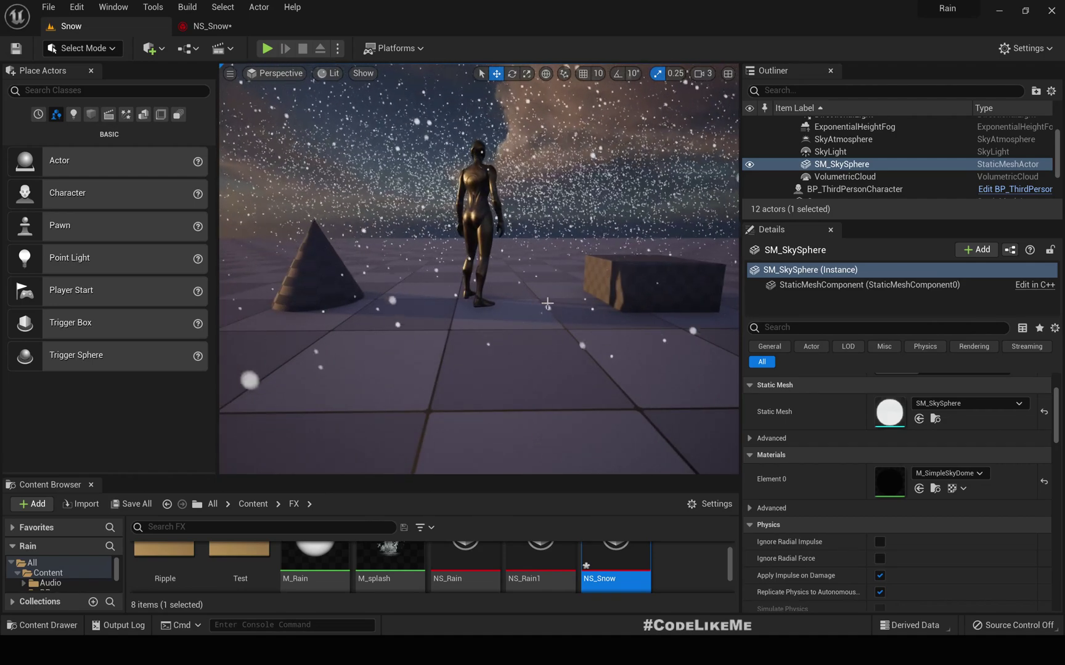
{"action": "right_click_drag", "start_coordinate": [492, 210], "coordinate": [492, 198]}
{"action": "right_click_drag", "start_coordinate": [548, 303], "coordinate": [549, 303]}
{"action": "key", "text": "s"}
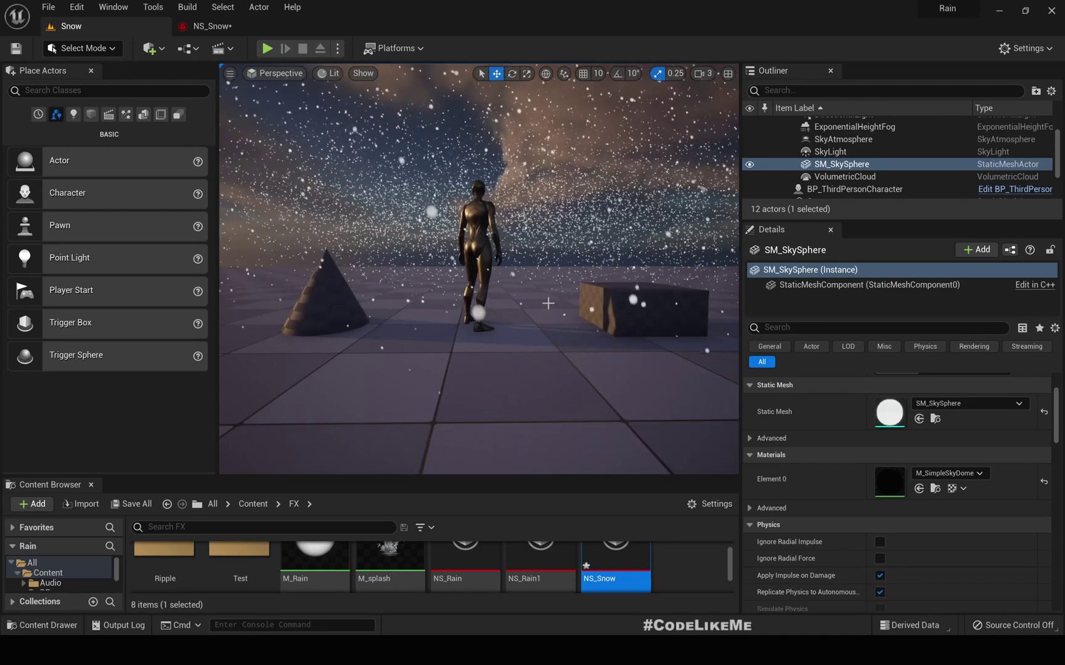
View the two-emitter snowfall behind the character in the full-screen viewport, and return to the normal layout.
{"action": "mouse_move", "coordinate": [548, 303]}
{"action": "right_mouse_down"}
{"action": "mouse_move", "coordinate": [517, 299]}
{"action": "mouse_move", "coordinate": [542, 292]}
{"action": "mouse_move", "coordinate": [558, 327]}
{"action": "mouse_move", "coordinate": [544, 303]}
{"action": "right_mouse_up"}
{"action": "key", "text": "e"}
{"action": "key", "text": "F11"}
{"action": "key", "text": "s"}
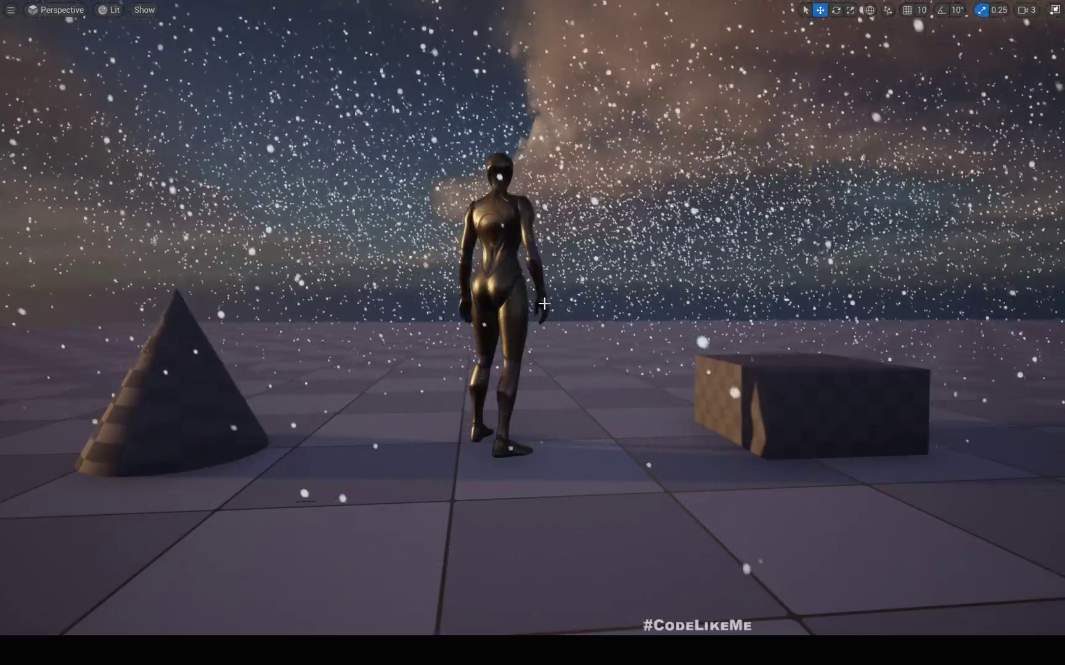
{"action": "key", "text": "F11"}
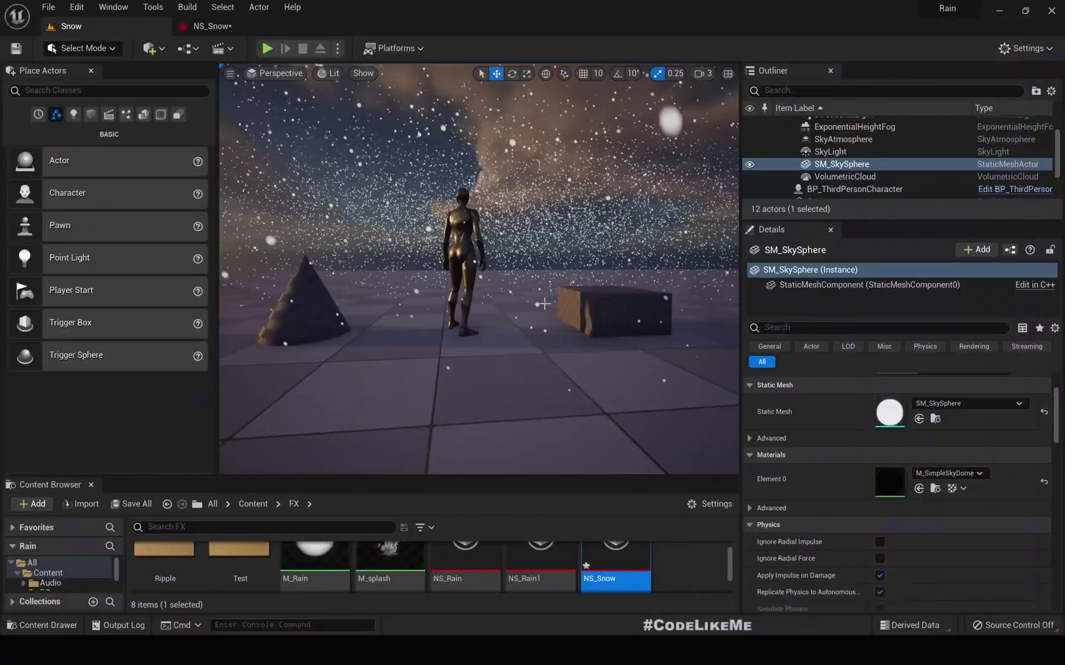
Rename the HangingParticulates emitter in NS_Snow as Snow_WithColl.
{"action": "left_click", "coordinate": [197, 25]}
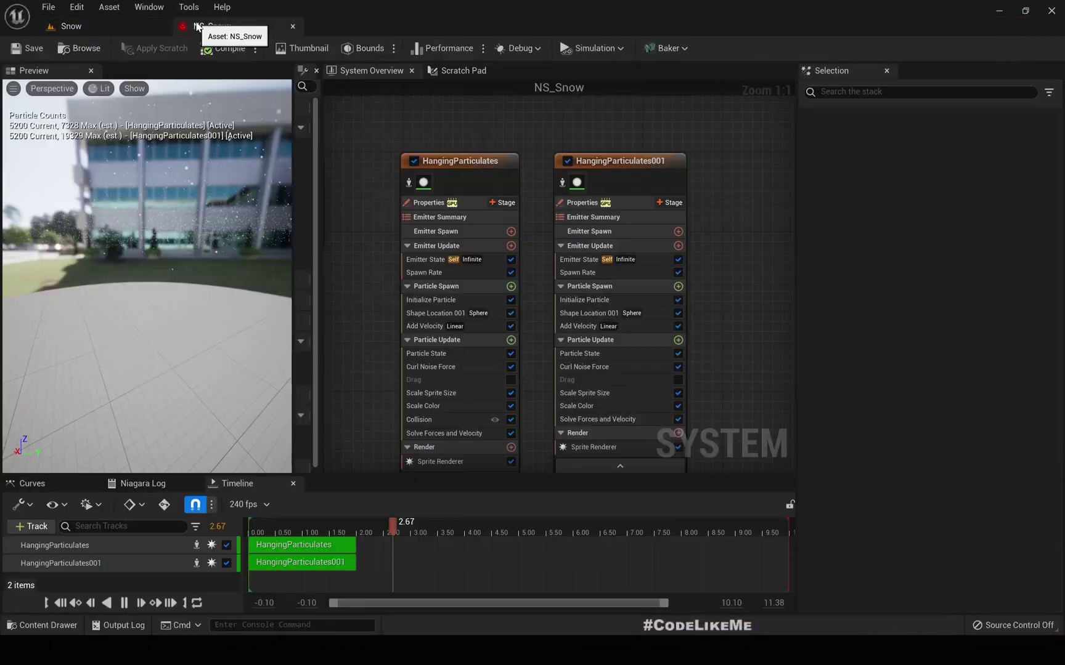
{"action": "left_click", "coordinate": [624, 161]}
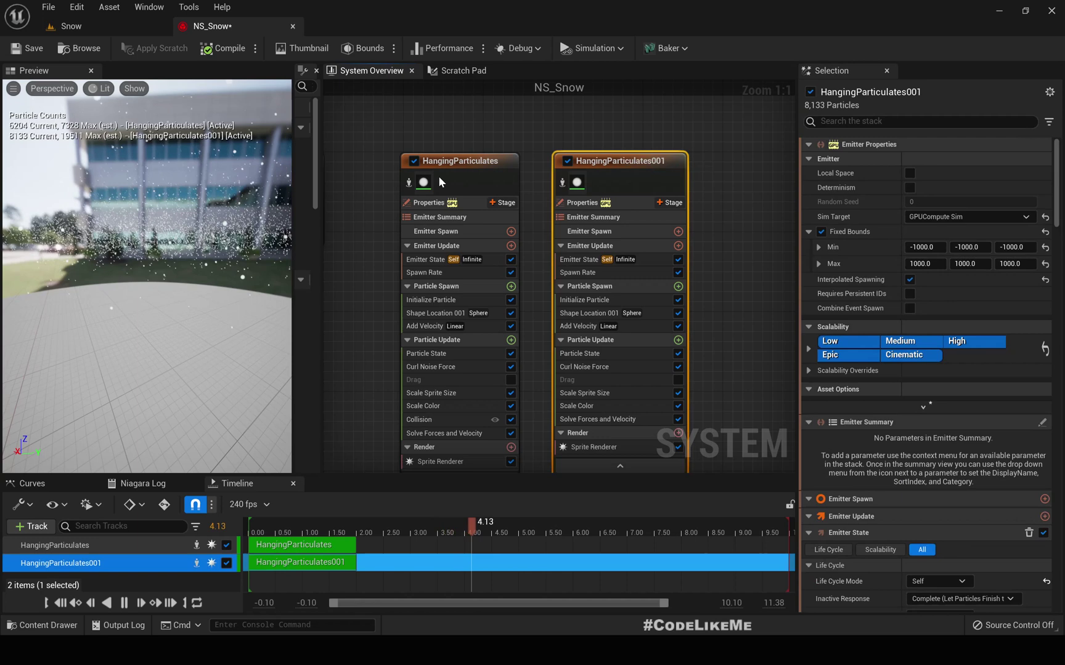
{"action": "left_click", "coordinate": [471, 163]}
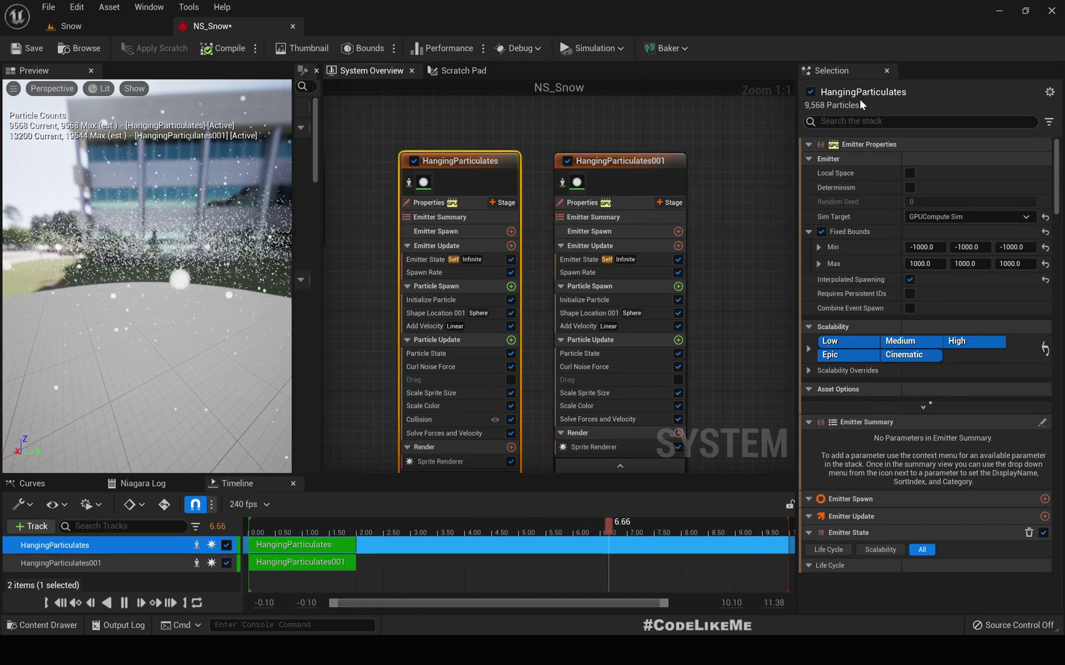
{"action": "right_click", "coordinate": [484, 161]}
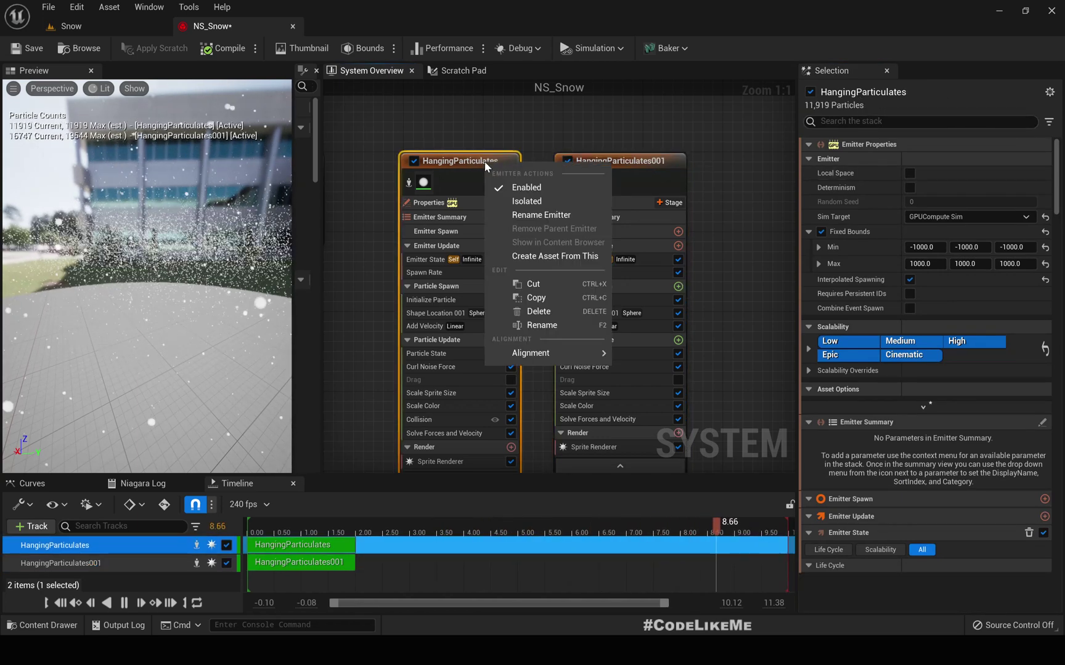
{"action": "left_click", "coordinate": [541, 325]}
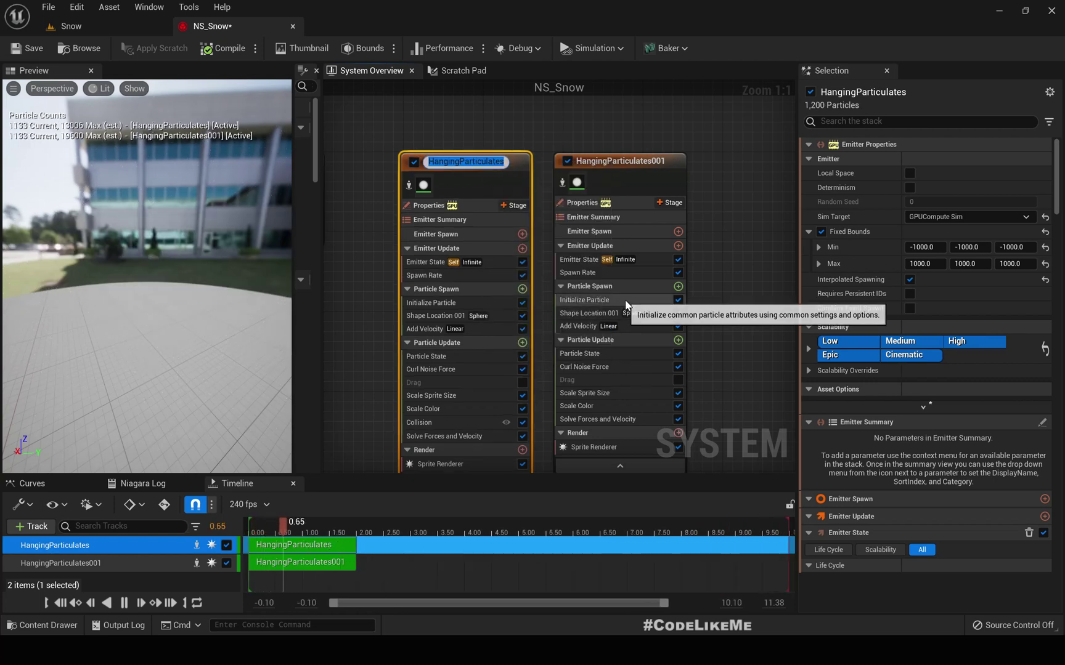
{"action": "type", "text": "WithColl"}
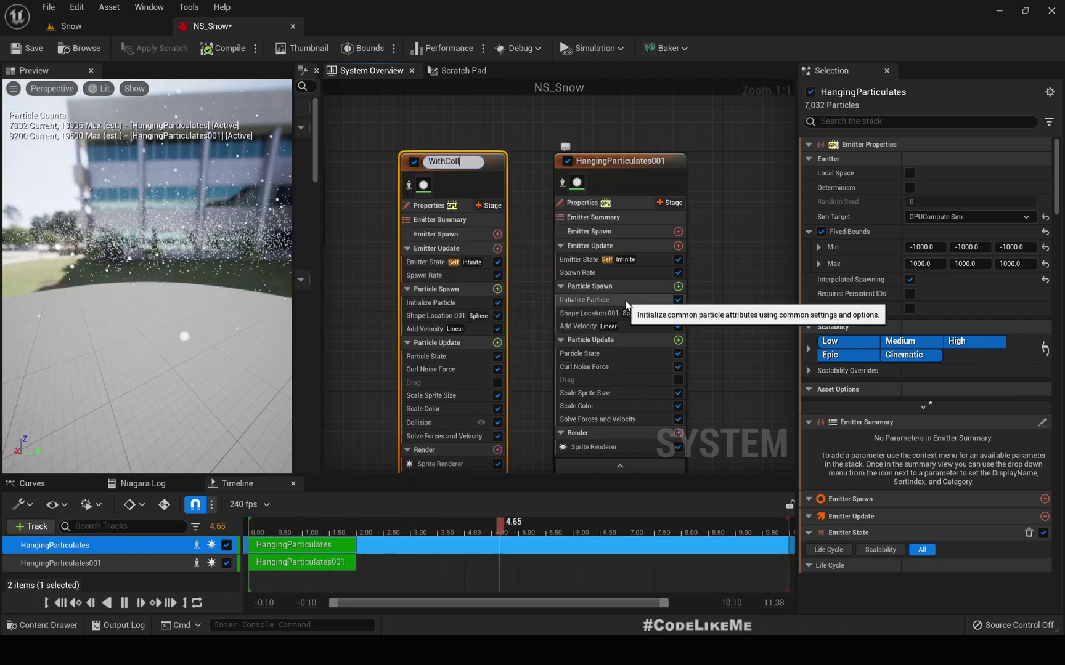
{"action": "type", "text": "S"}
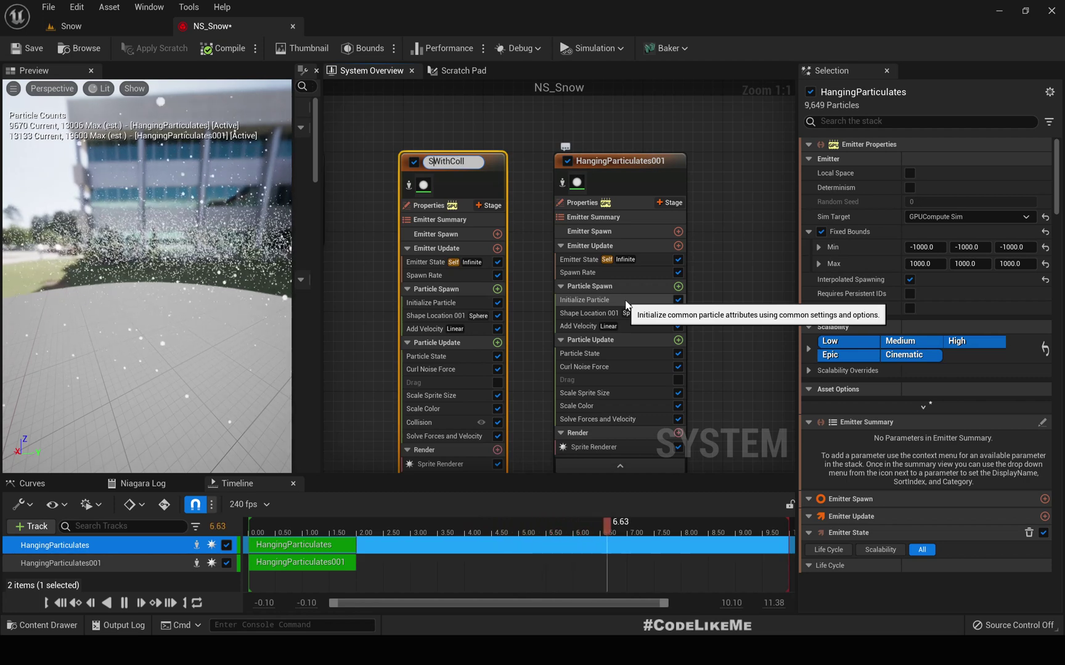
{"action": "type", "text": "now"}
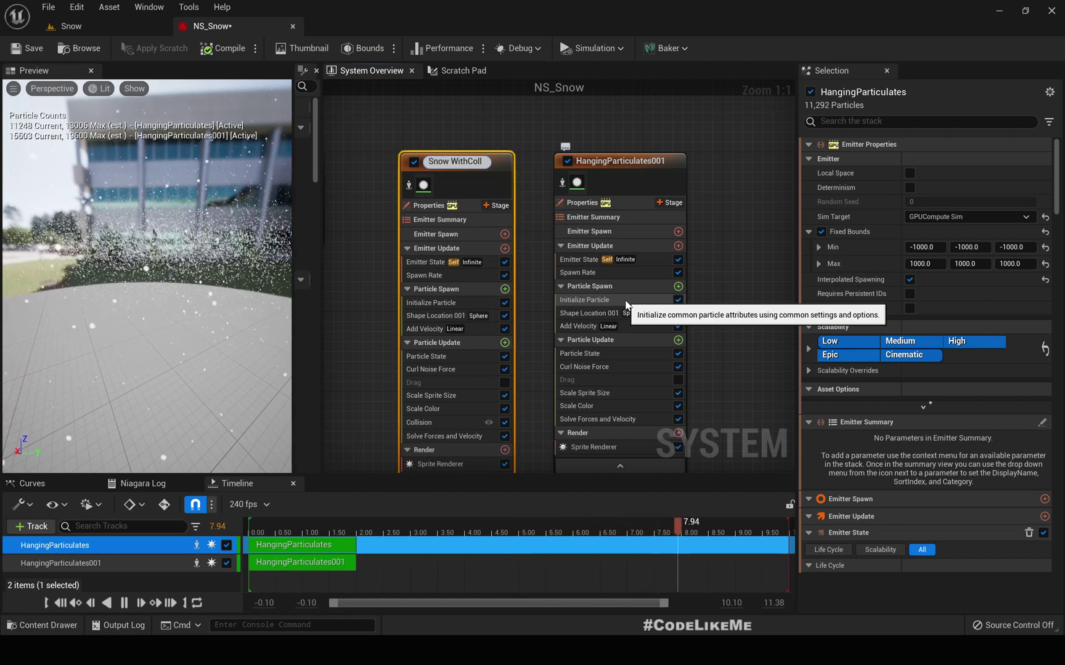
{"action": "key", "text": "Return"}
Rename the HangingParticulates001 emitter as Snow_NoColl and open its Initialize Particle settings.
{"action": "double_click", "coordinate": [616, 169]}
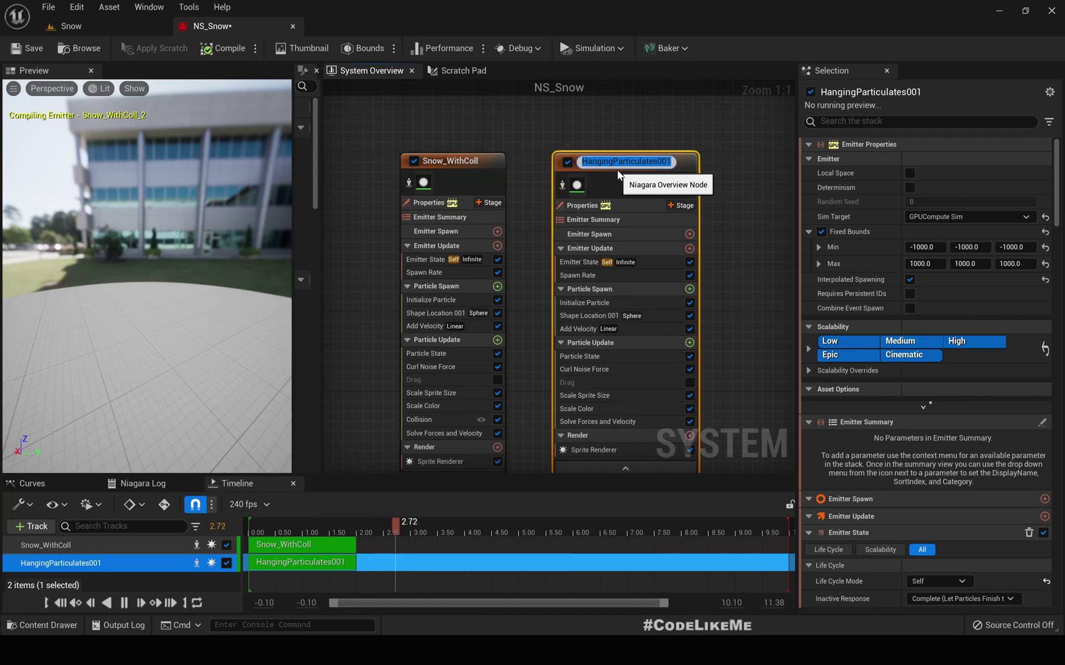
{"action": "type", "text": "Snow_NoCol"}
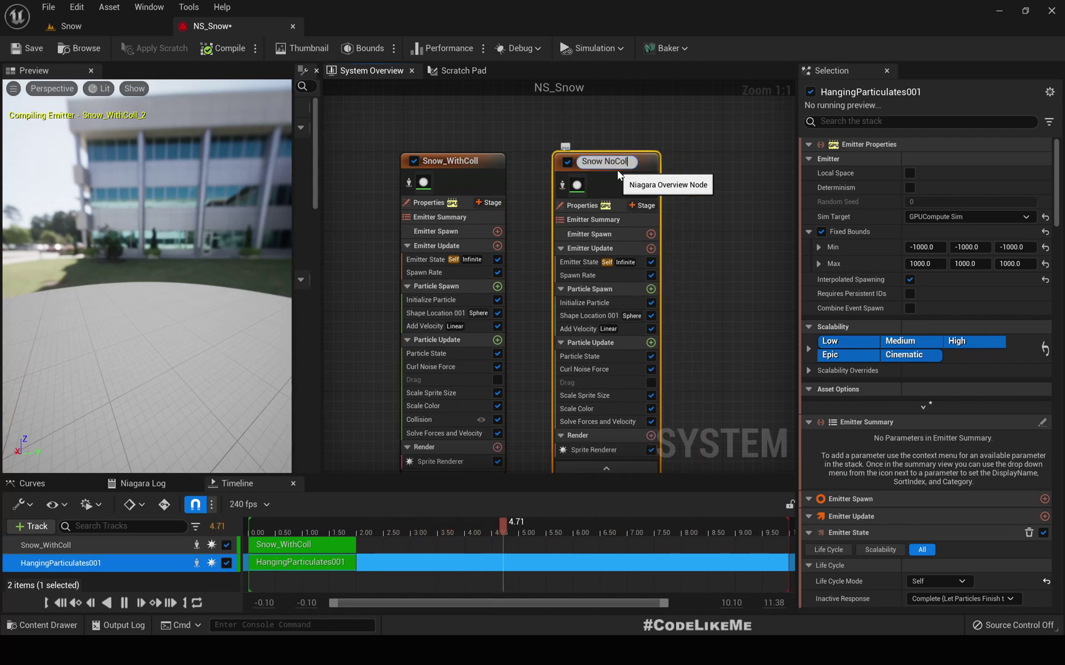
{"action": "type", "text": "l"}
{"action": "key", "text": "Return"}
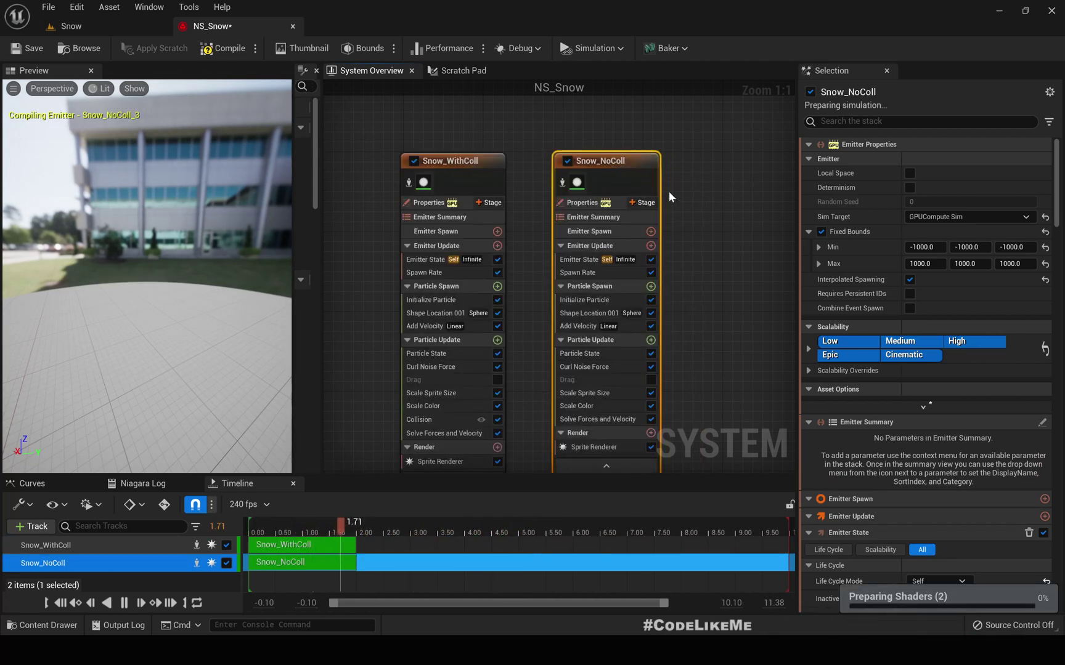
{"action": "right_click_drag", "start_coordinate": [719, 179], "coordinate": [688, 153]}
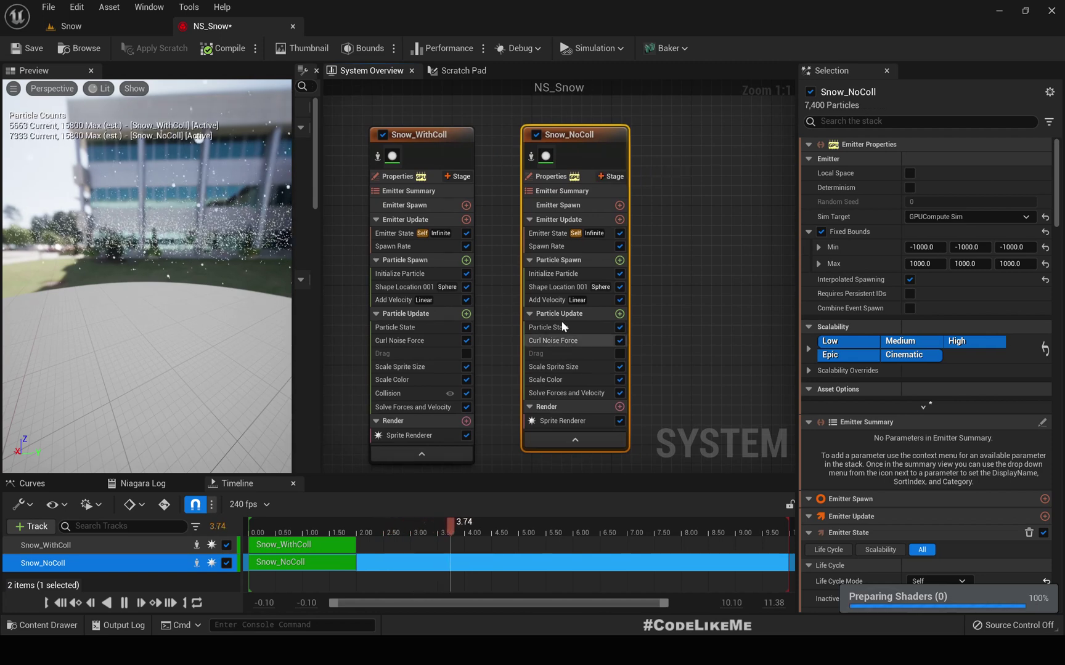
{"action": "left_click", "coordinate": [580, 277]}
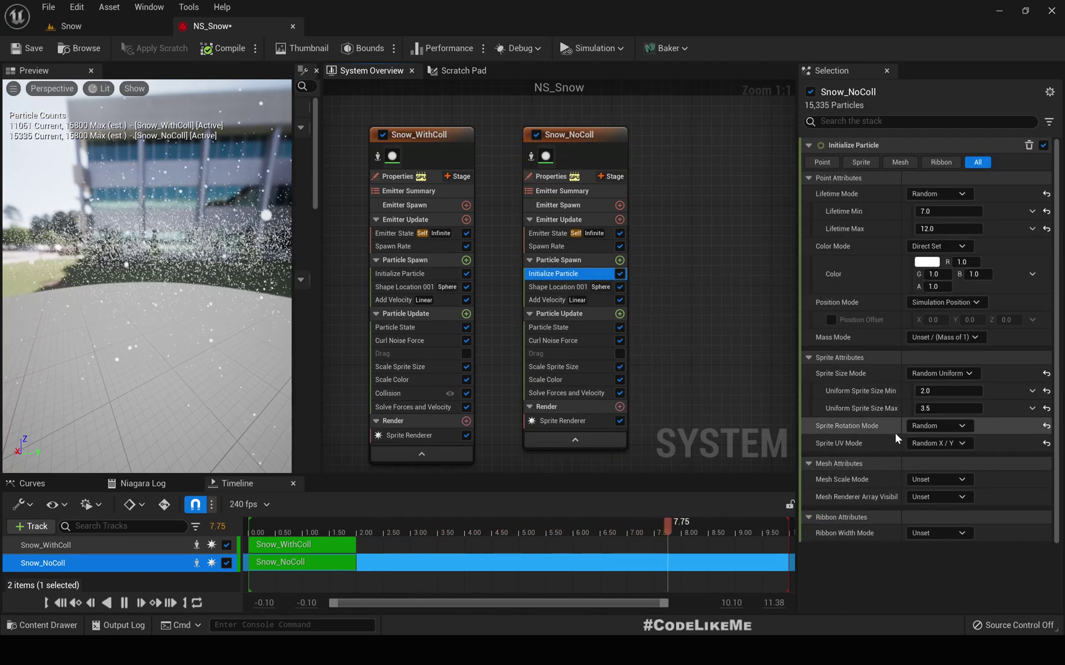
{"action": "left_click", "coordinate": [934, 374]}
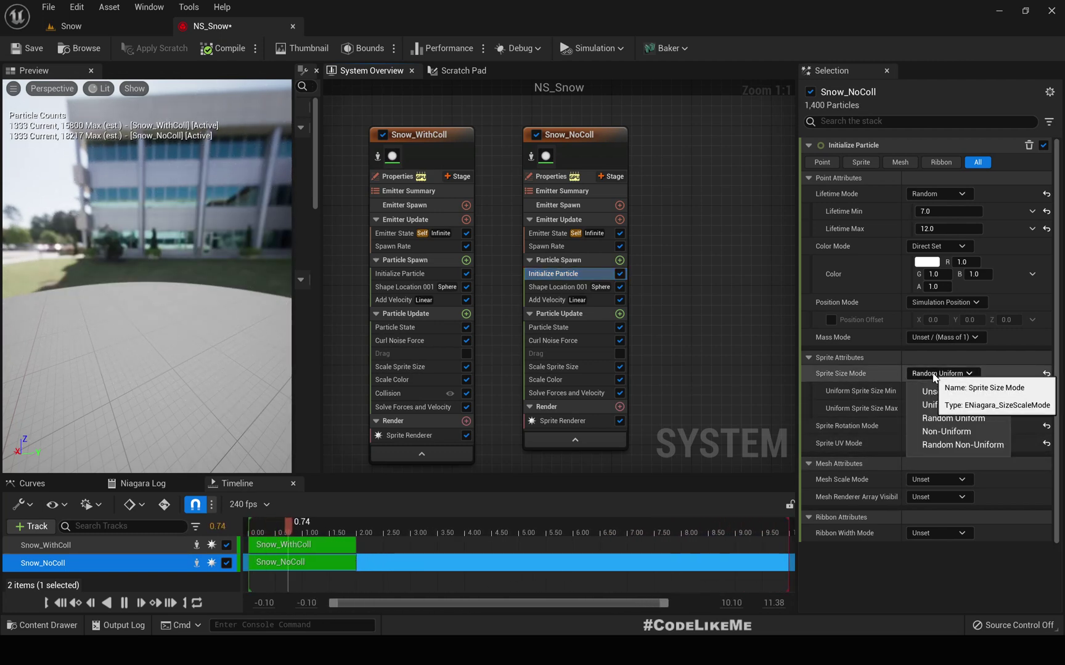
{"action": "left_click", "coordinate": [965, 447]}
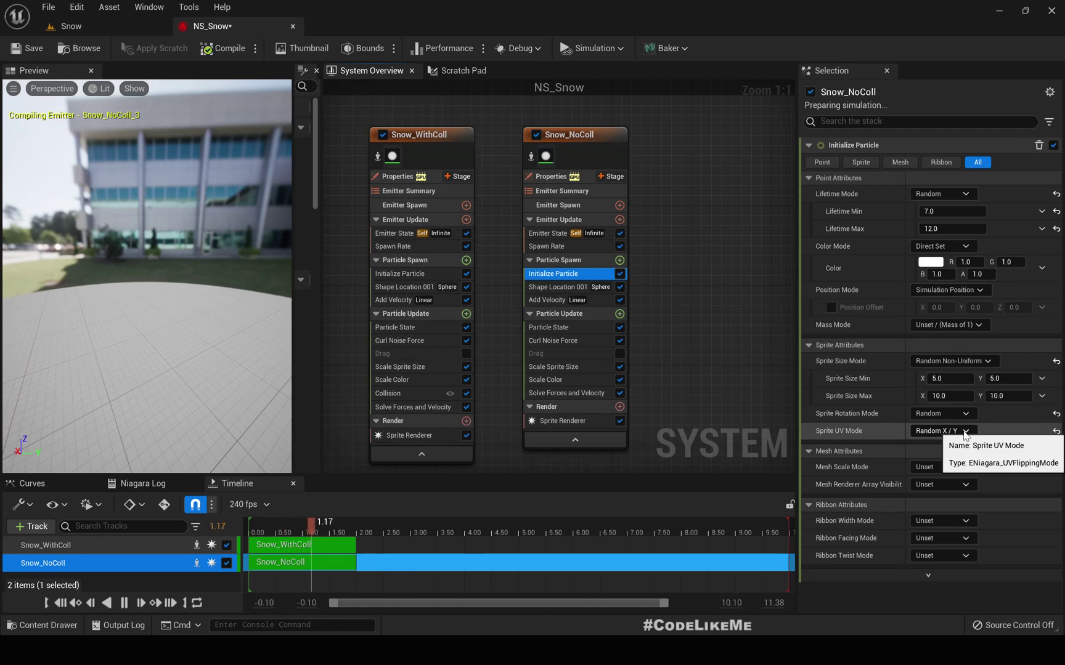
{"action": "key", "text": "ctrl+z"}
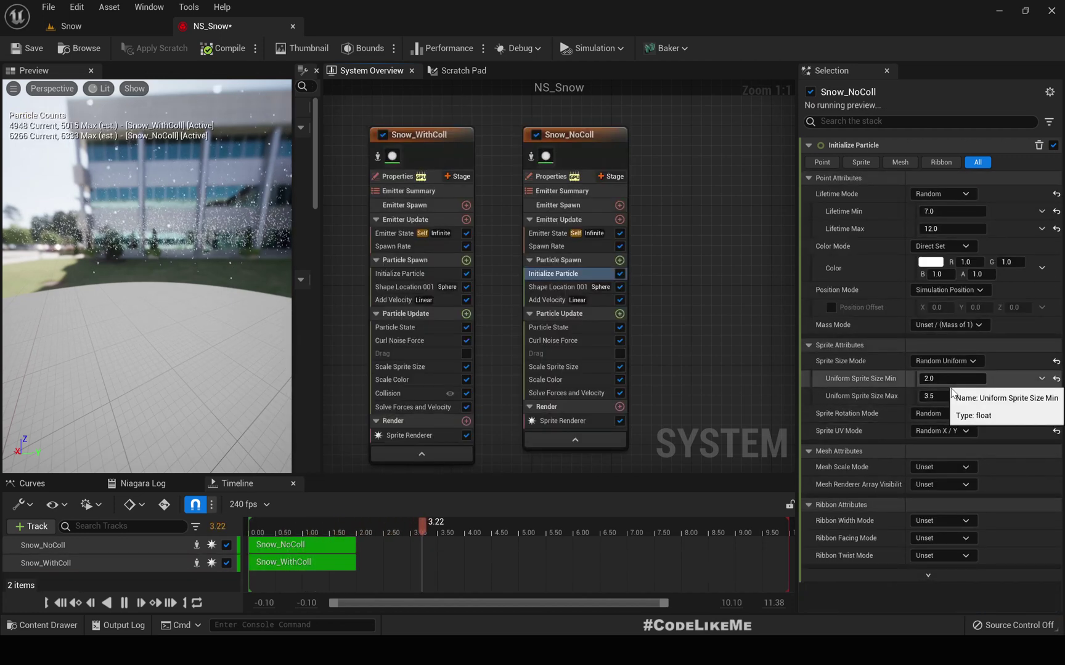
Set Snow_NoColl's Sprite Size Mode to Random Non-Uniform, with Sprite Size Min X 2.0, Y 2.0 and Sprite Size Max X 2.0, Y 3.5.
{"action": "left_click", "coordinate": [946, 361]}
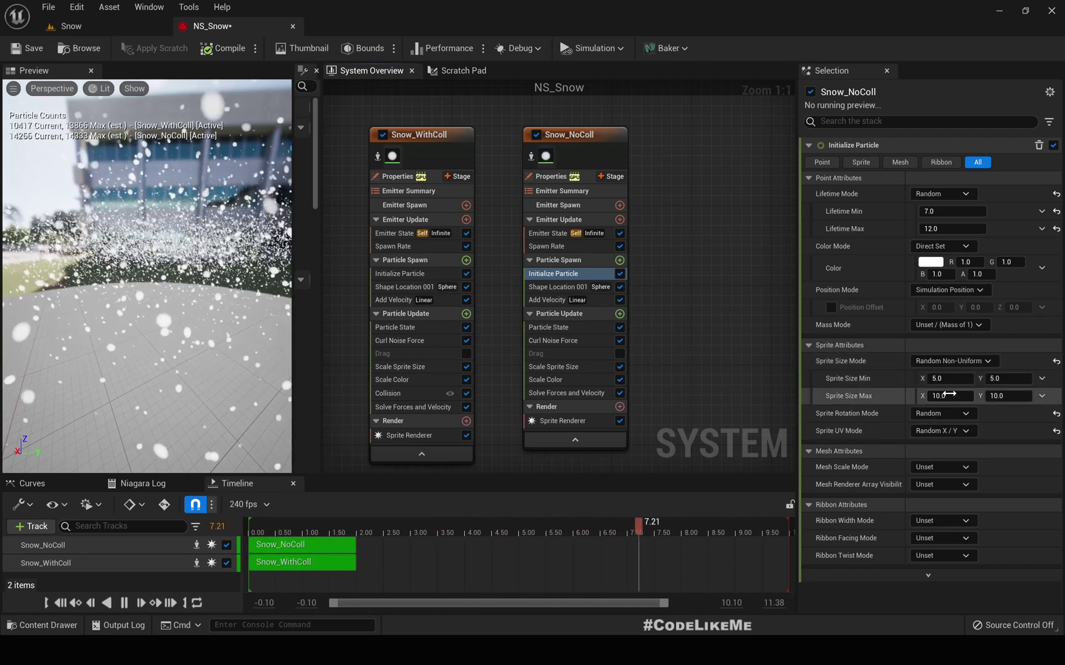
{"action": "left_click", "coordinate": [946, 361]}
{"action": "left_click", "coordinate": [961, 414]}
{"action": "left_click", "coordinate": [949, 378]}
{"action": "type", "text": "2"}
{"action": "key", "text": "Tab"}
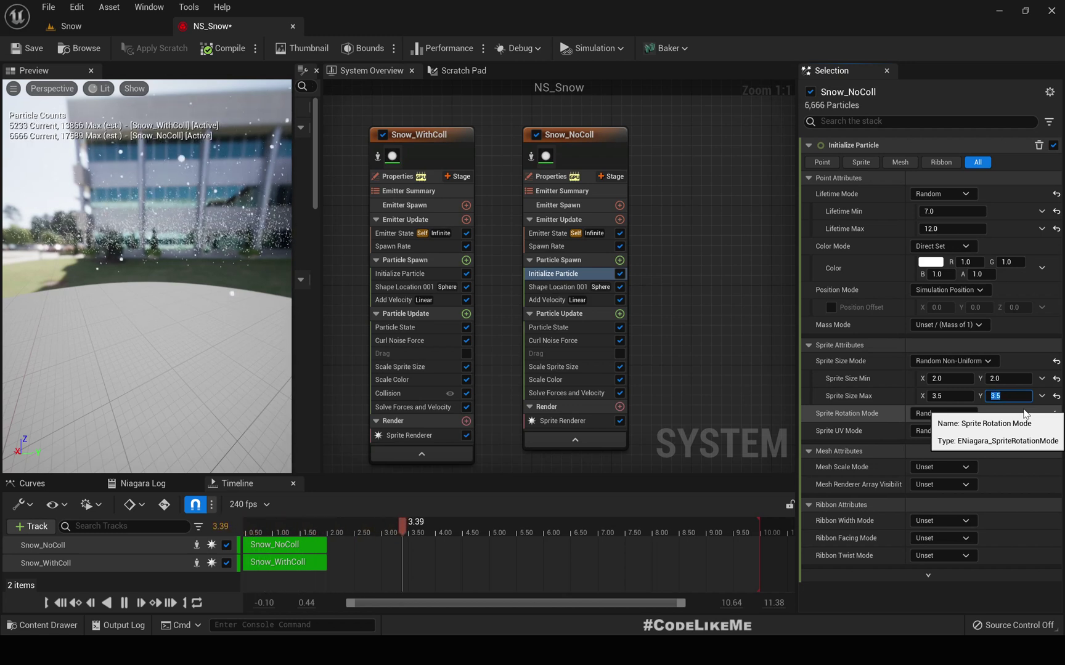
{"action": "left_click", "coordinate": [945, 396]}
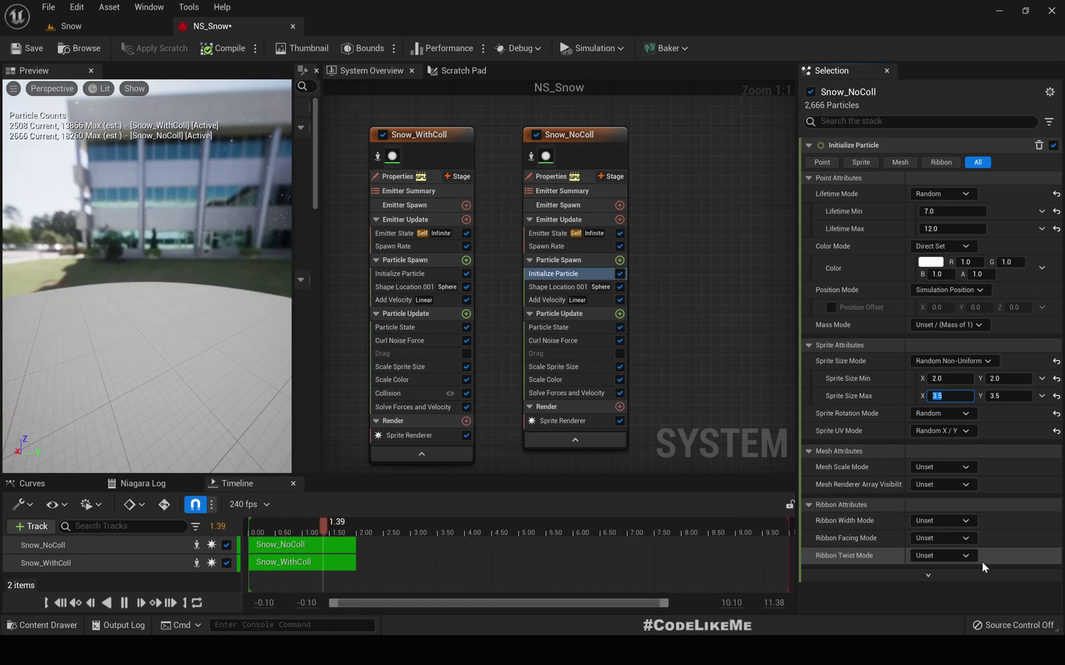
{"action": "type", "text": "2"}
{"action": "key", "text": "Return"}
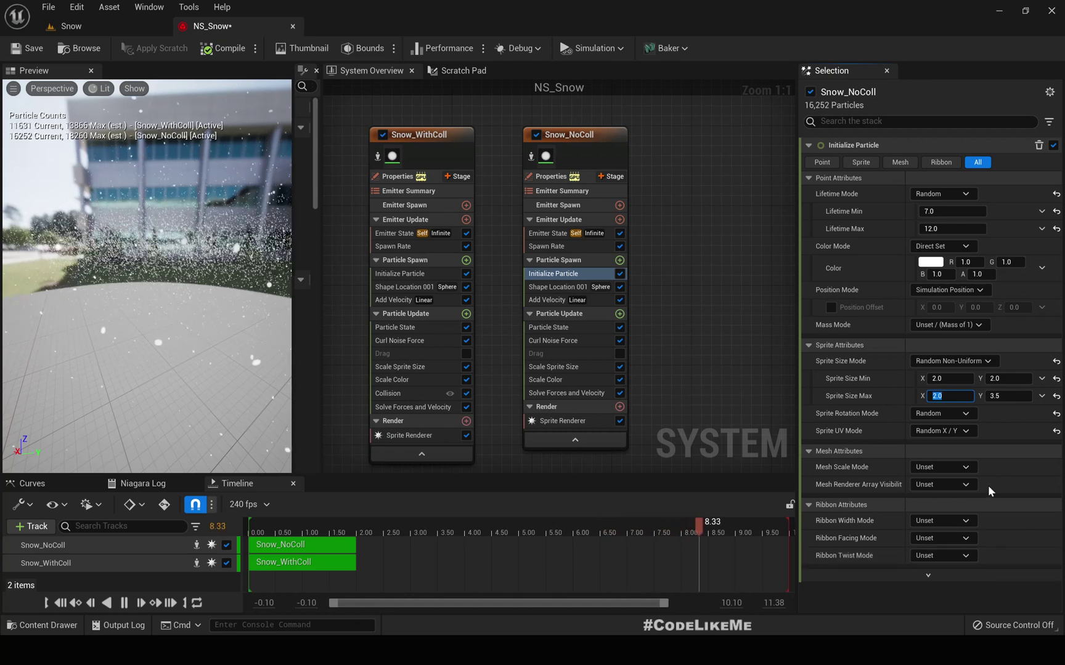
Set the alignment of Snow_NoColl's Sprite Renderer to Velocity Aligned and check the snow in the Snow level.
{"action": "left_click", "coordinate": [536, 422]}
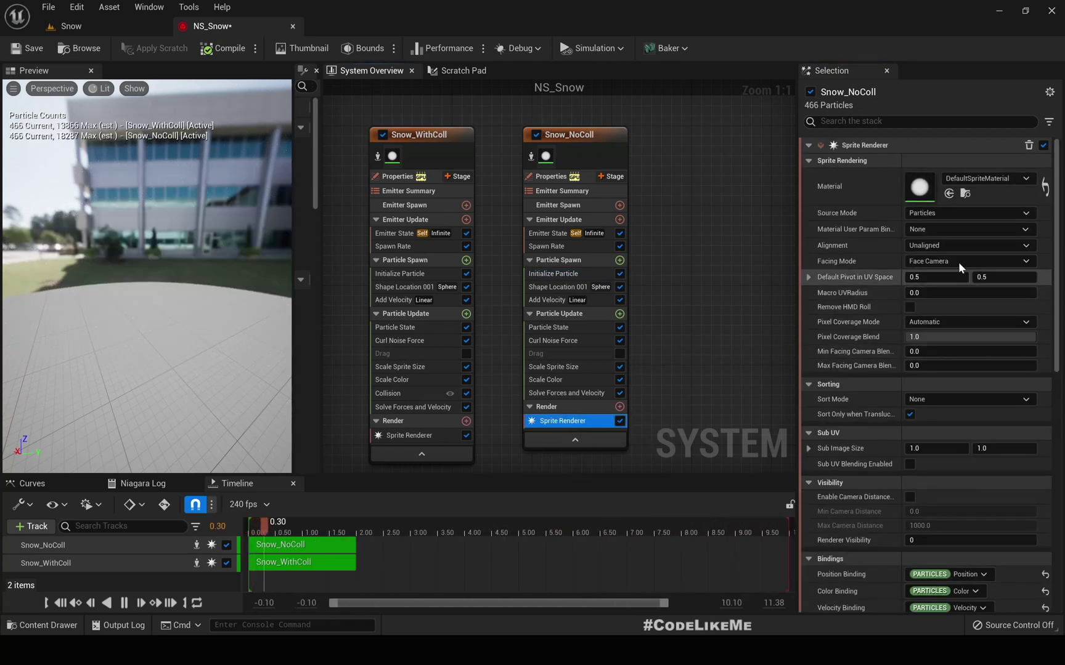
{"action": "left_click", "coordinate": [883, 245]}
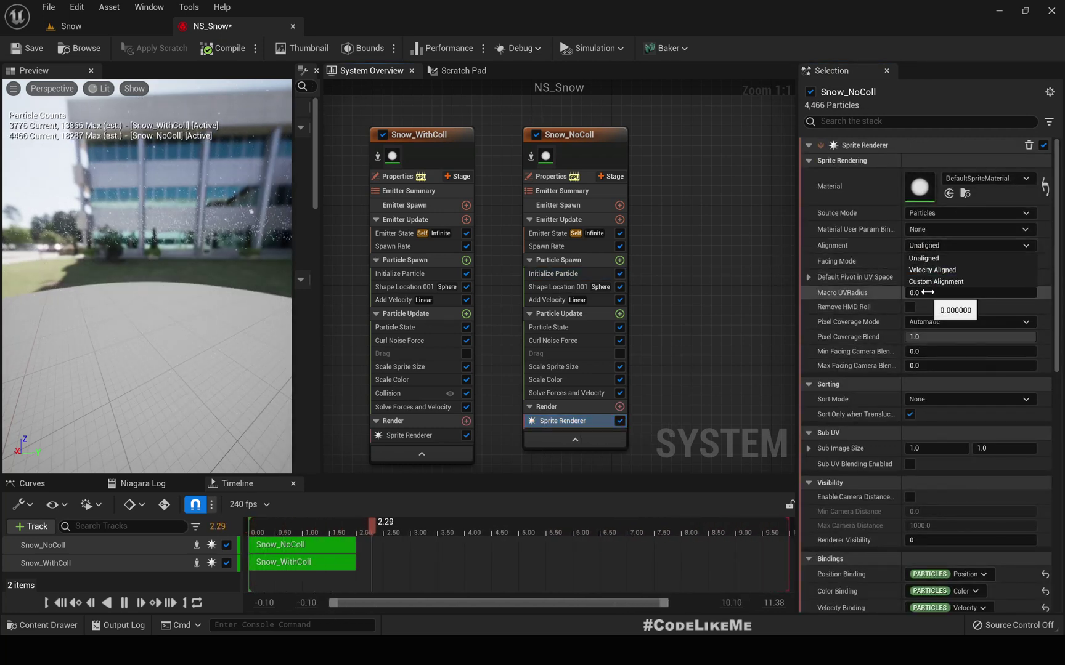
{"action": "left_click", "coordinate": [929, 272]}
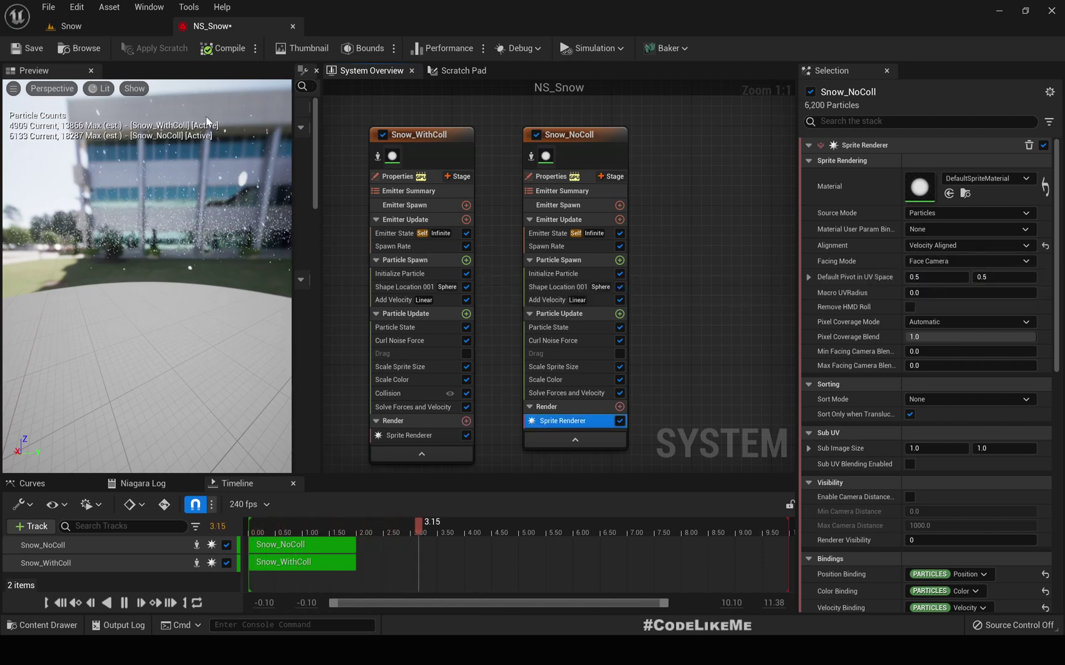
{"action": "left_click", "coordinate": [106, 24]}
{"action": "right_click_drag", "start_coordinate": [435, 213], "coordinate": [432, 191]}
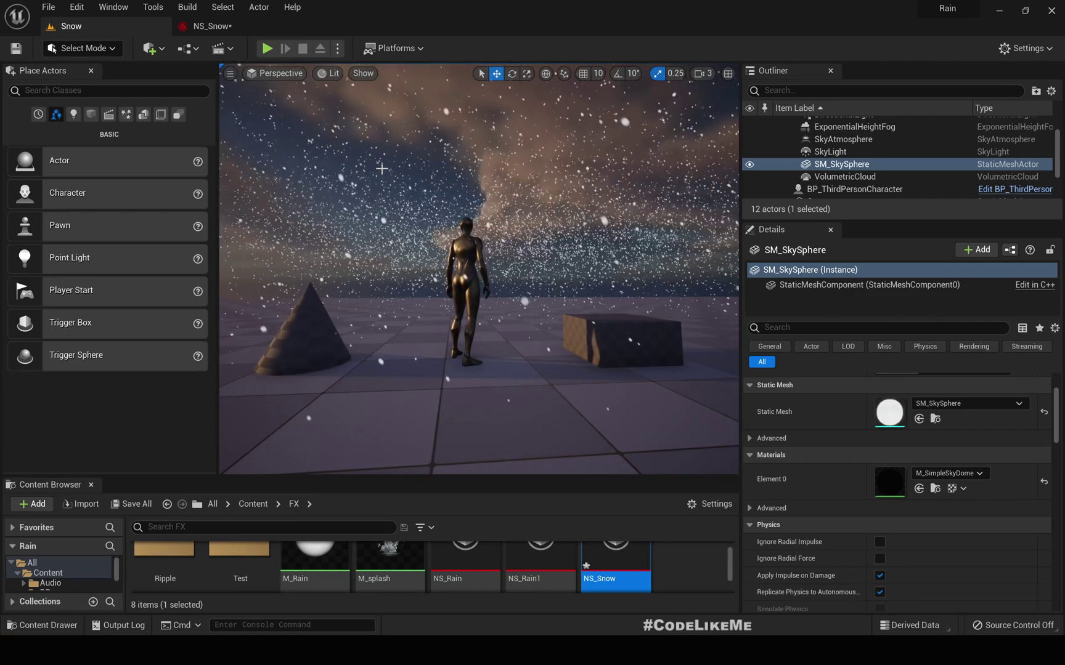
Set the Sprite Size Min X of Snow_NoColl's Initialize Particle module in NS_Snow to 1.0.
{"action": "left_click", "coordinate": [196, 27]}
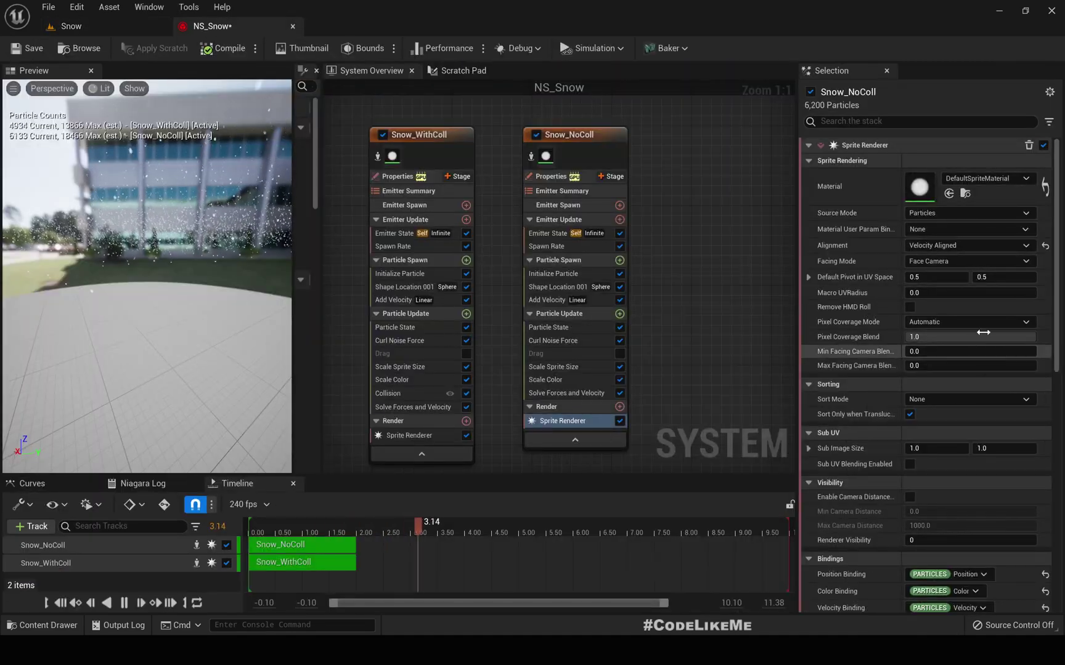
{"action": "left_click", "coordinate": [558, 275]}
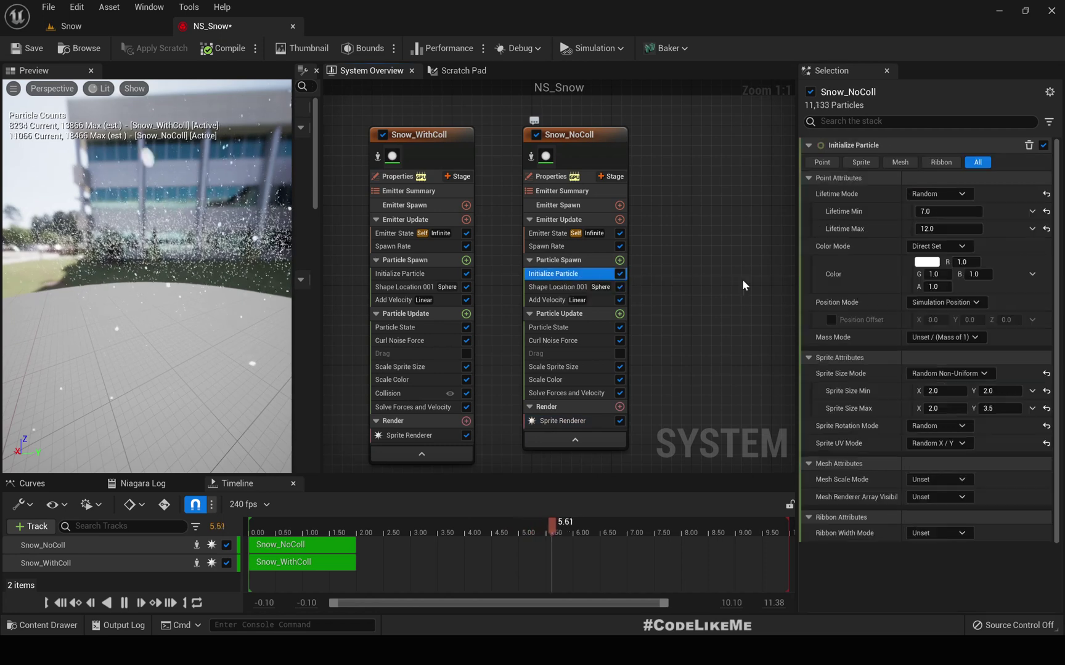
{"action": "left_click", "coordinate": [947, 391]}
{"action": "type", "text": "1"}
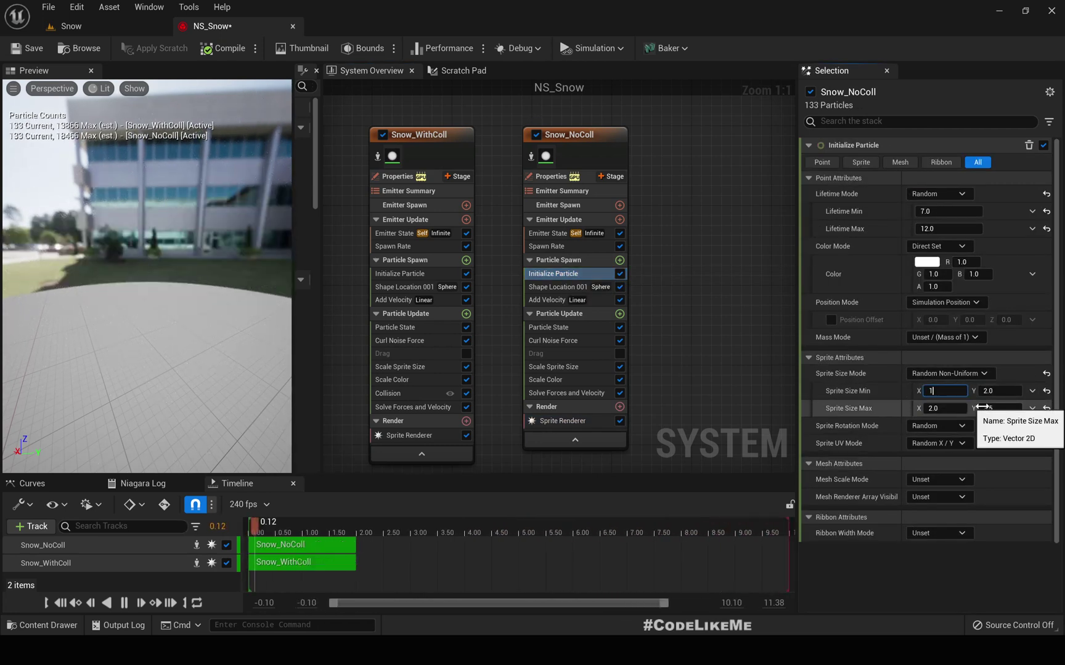
{"action": "key", "text": "Return"}
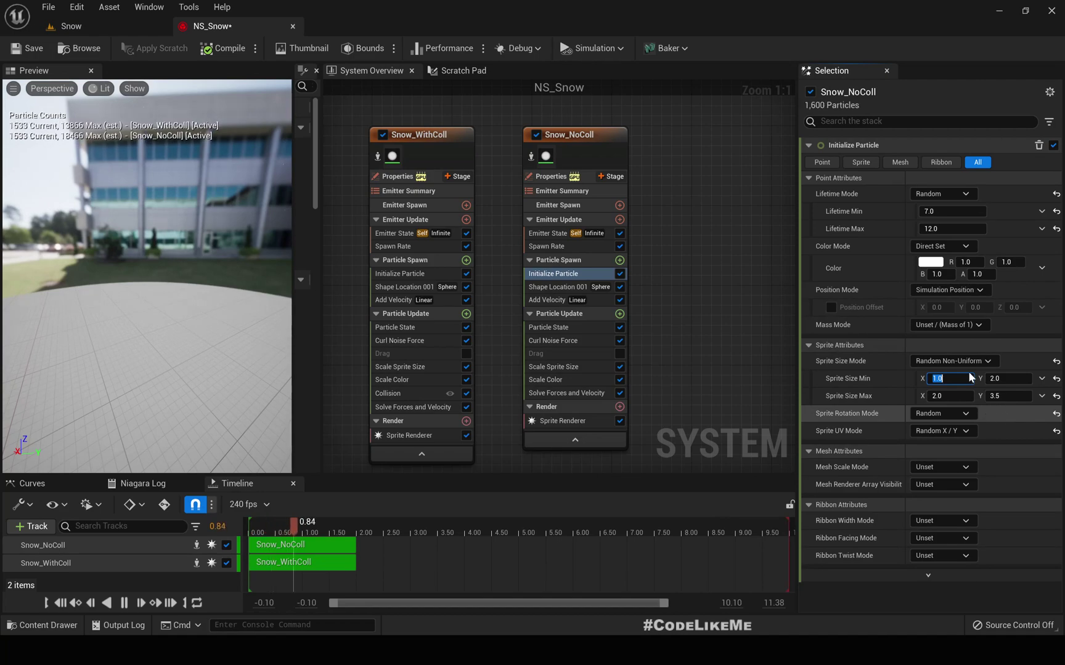
Examine the elongated snowflakes around the character in the Snow level's full-screen viewport, and return to the normal layout.
{"action": "left_click", "coordinate": [103, 25]}
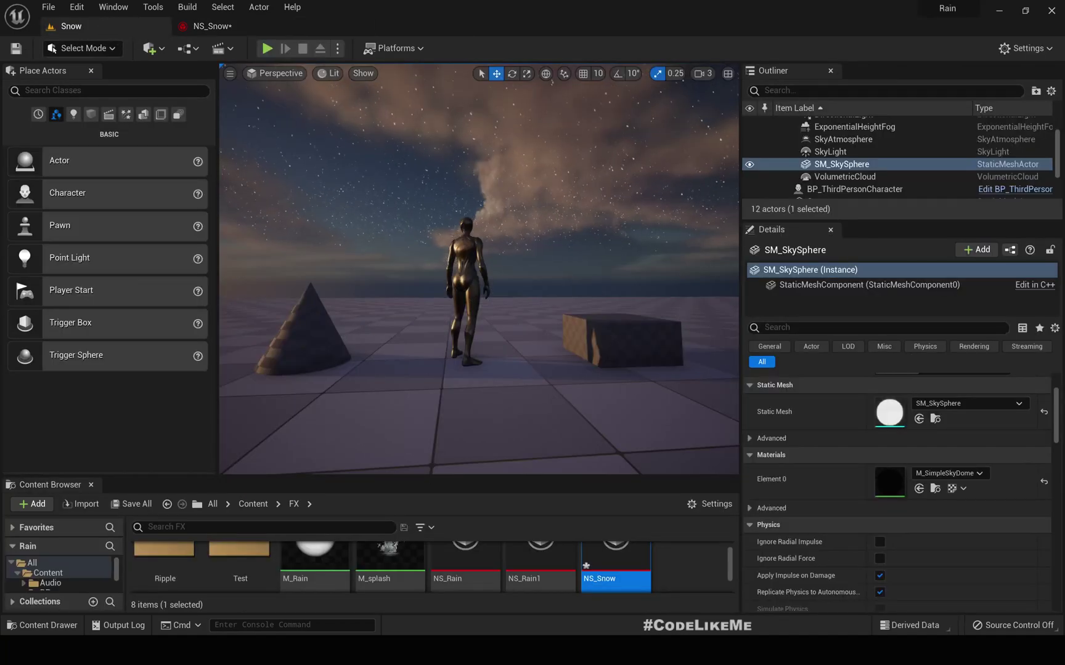
{"action": "right_click_drag", "start_coordinate": [535, 213], "coordinate": [528, 208]}
{"action": "key", "text": "F11"}
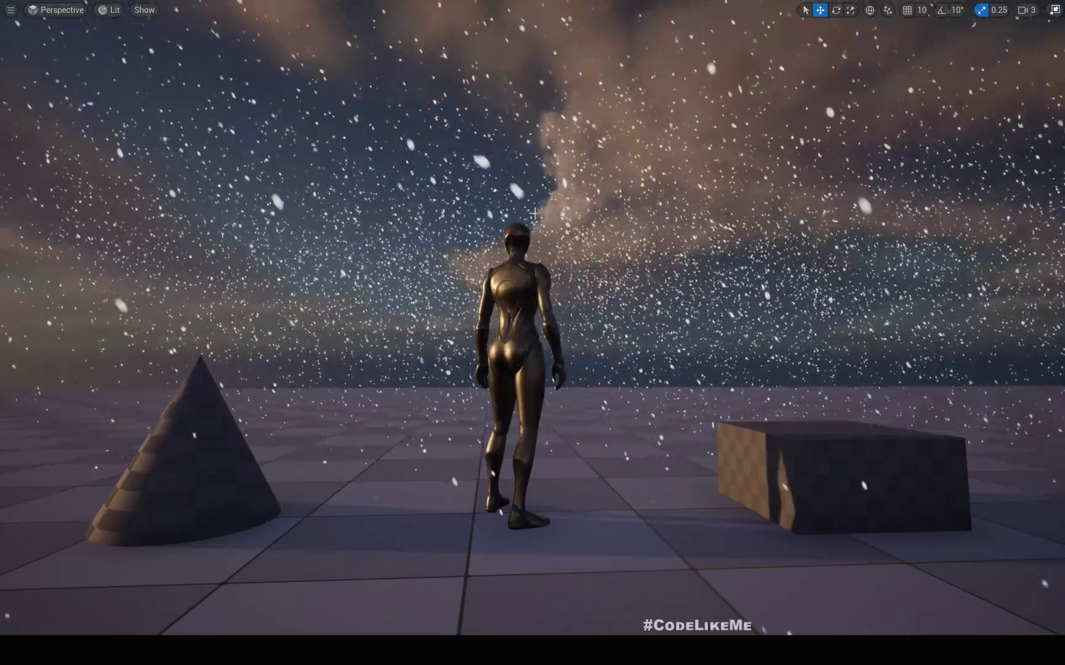
{"action": "key", "text": "F11"}
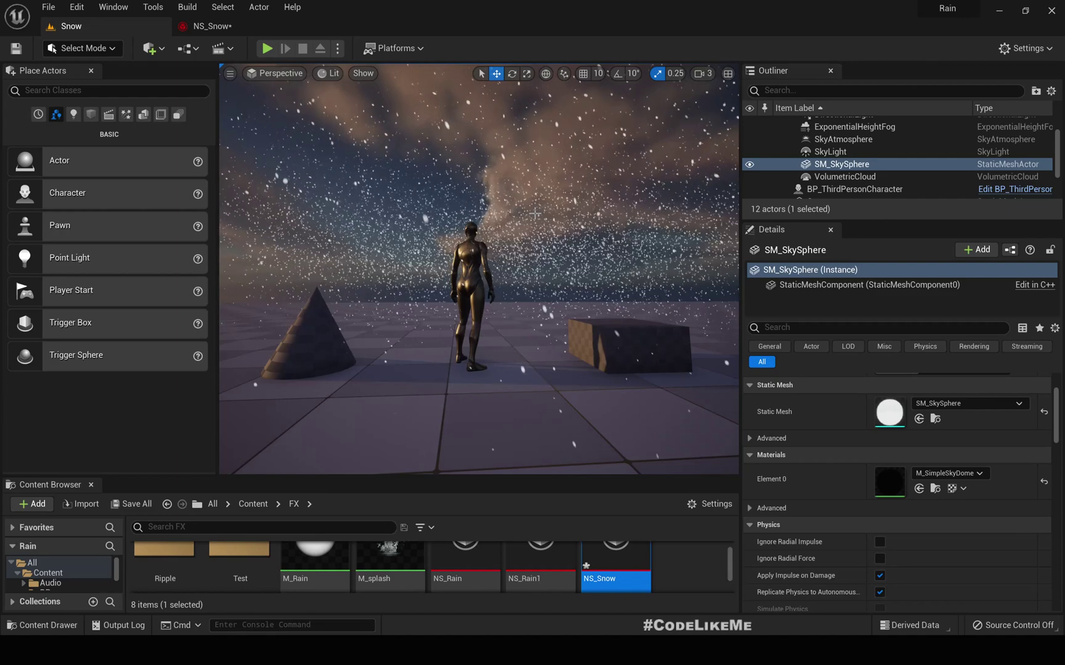
{"action": "key", "text": "F10"}
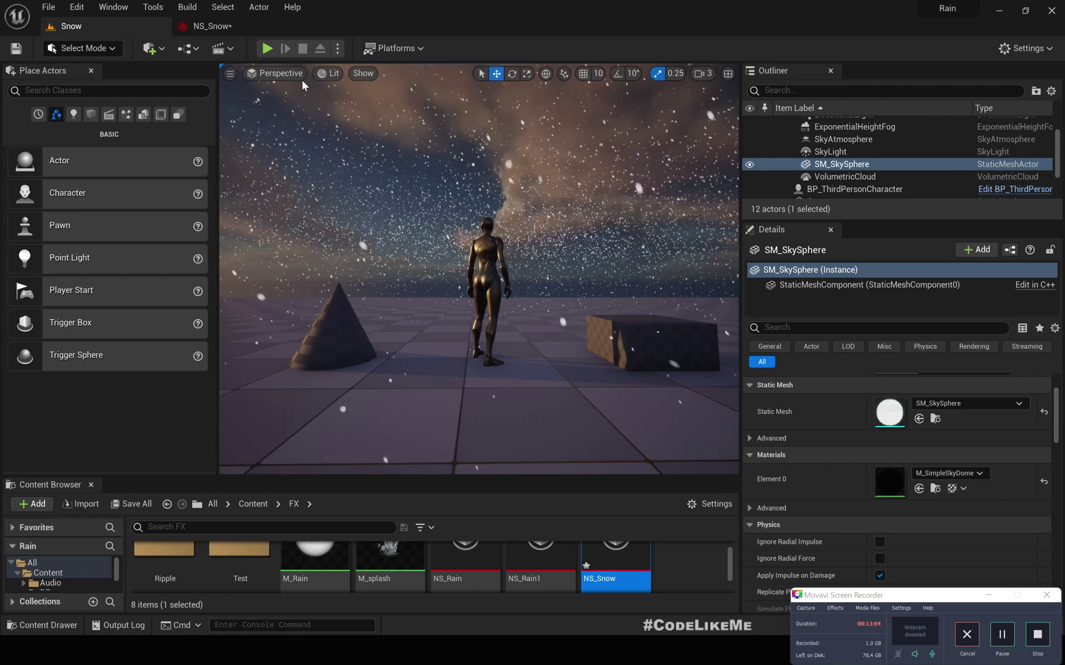
Play the Snow level in full screen and walk the character around to check the snowfall.
{"action": "key", "text": "alt+p"}
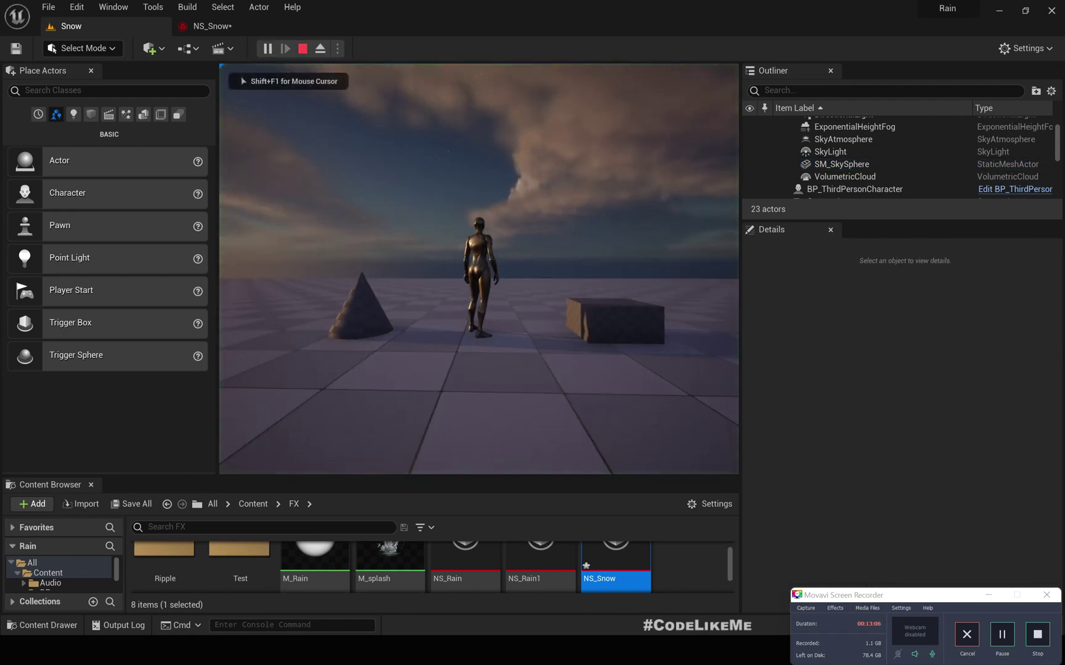
{"action": "key", "text": "F11"}
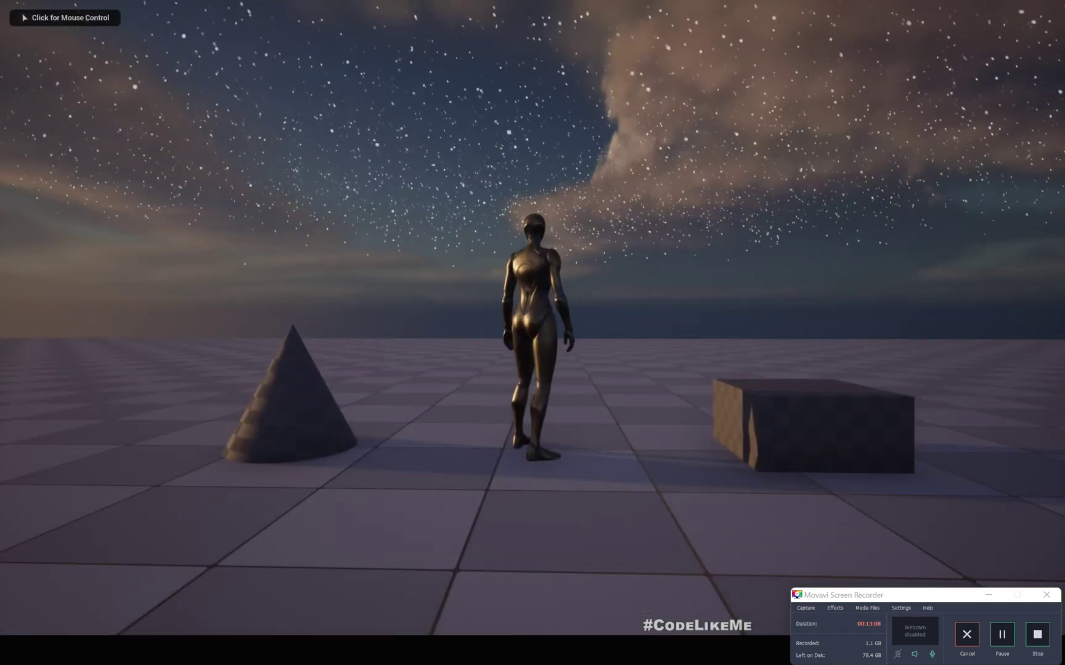
{"action": "left_click", "coordinate": [533, 317]}
{"action": "key", "text": "d"}
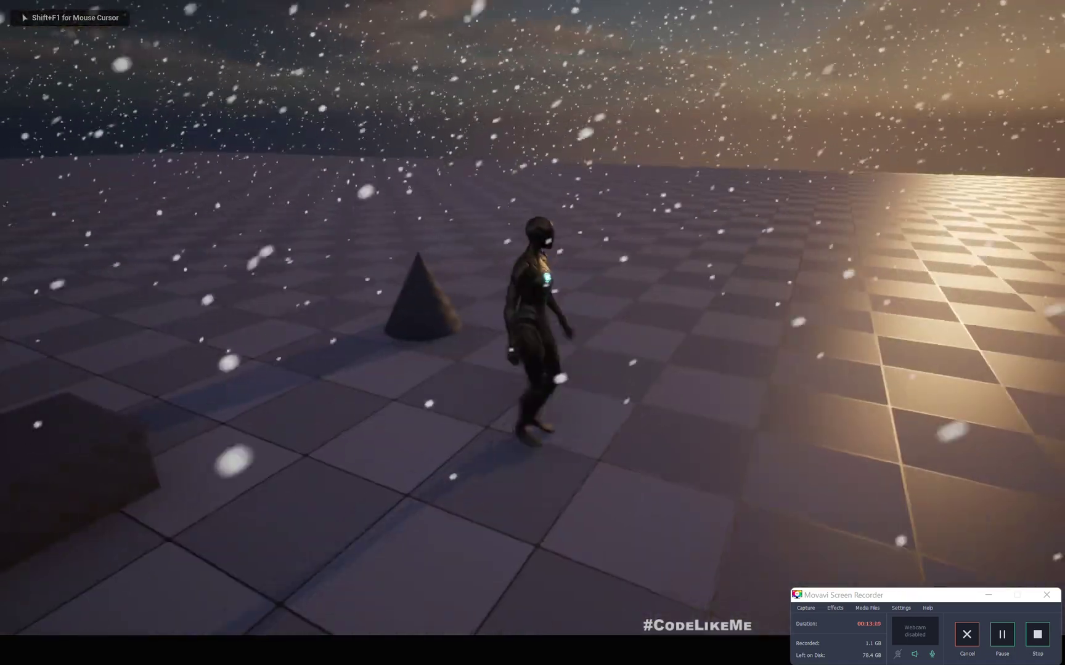
Run the character around the cone and box in the running Snow level, examining the snowfall from different viewing directions.
{"action": "key", "text": "w"}
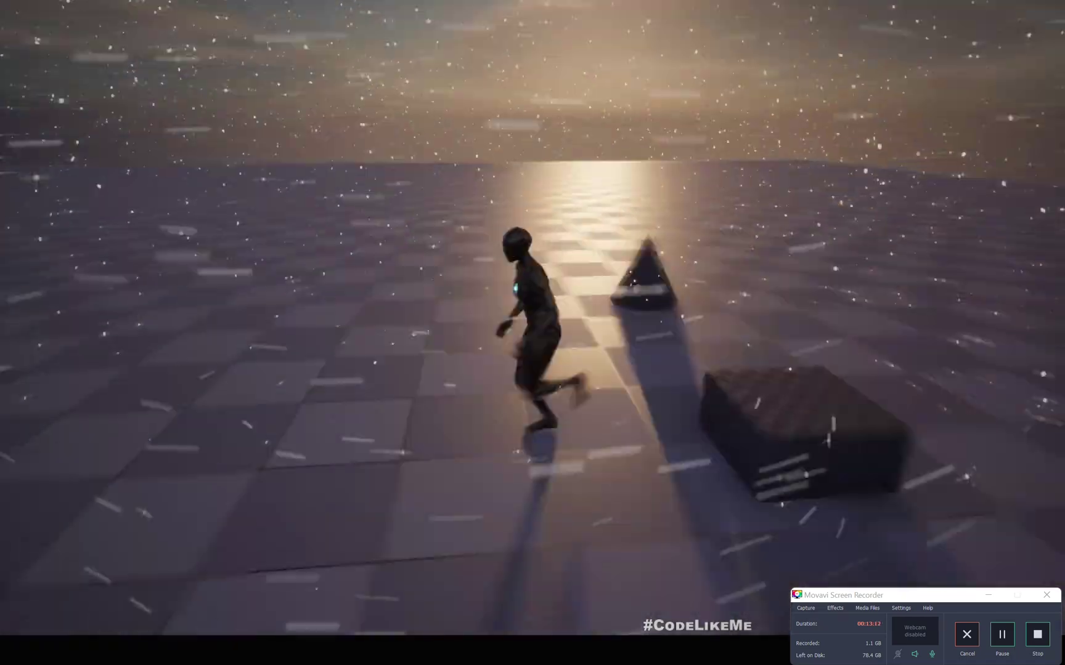
{"action": "key", "text": "a"}
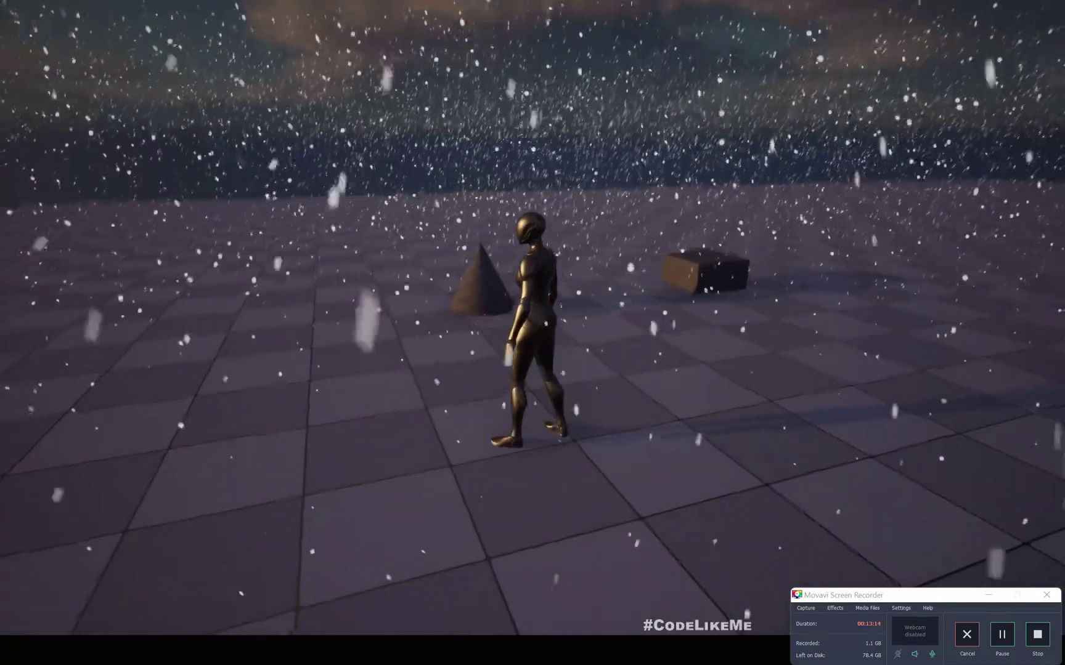
{"action": "key", "text": "w"}
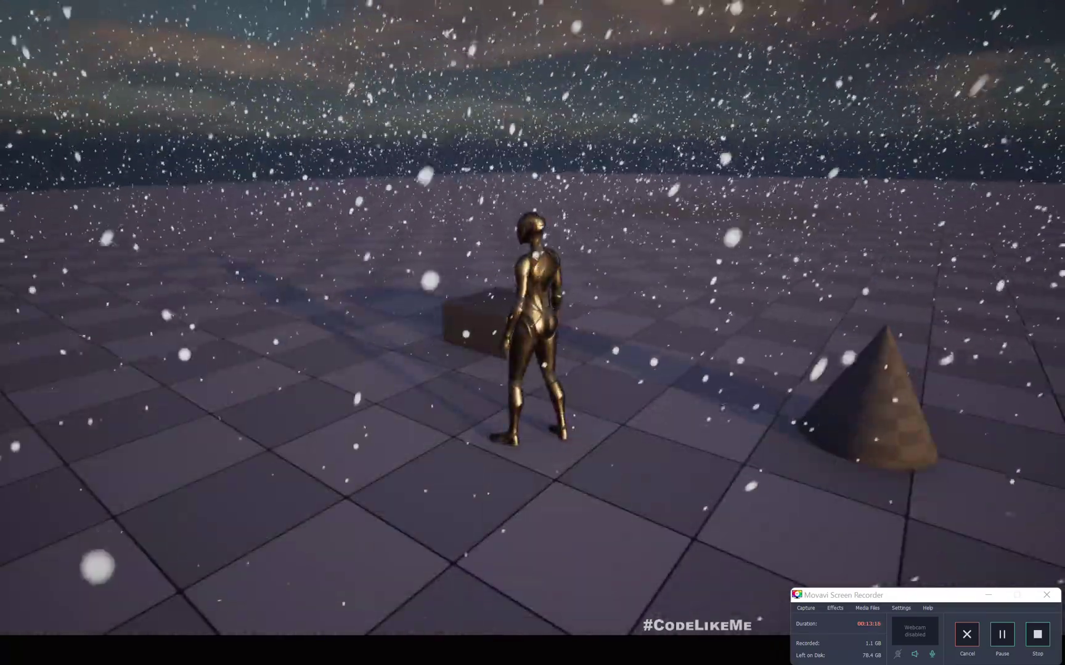
{"action": "key", "text": "w"}
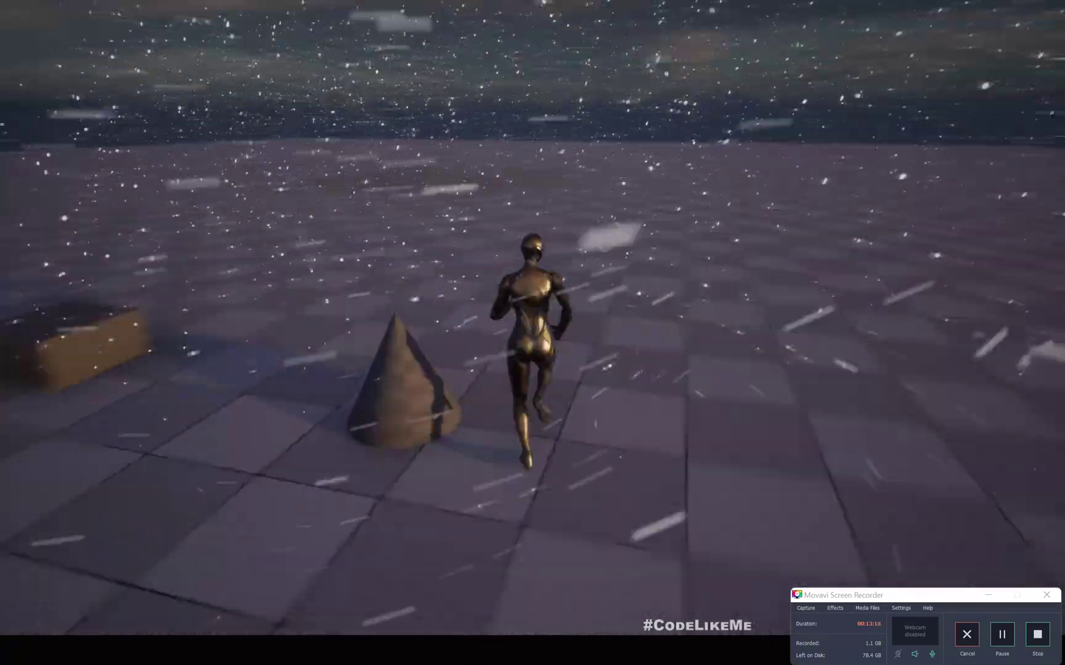
{"action": "key", "text": "w"}
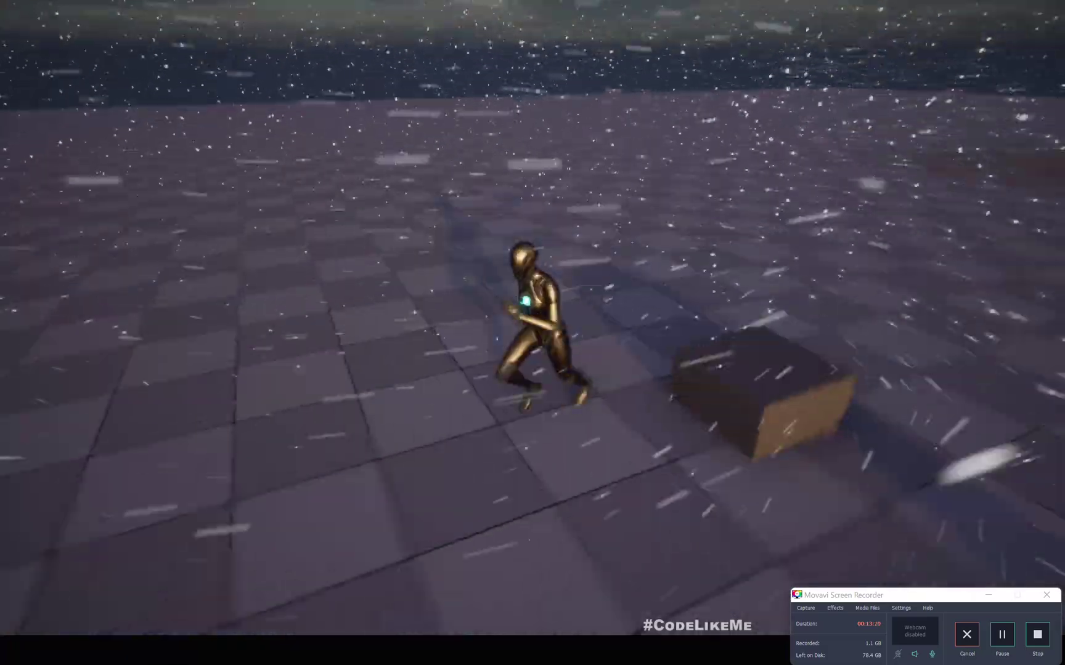
{"action": "key", "text": "w"}
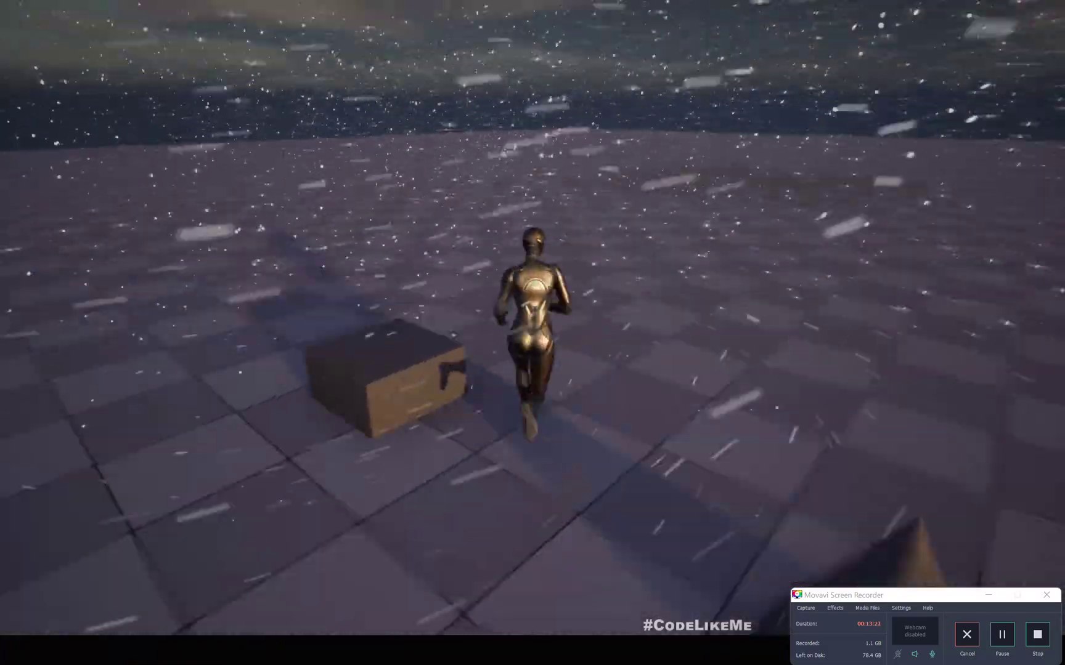
{"action": "key", "text": "s"}
{"action": "key", "text": "d"}
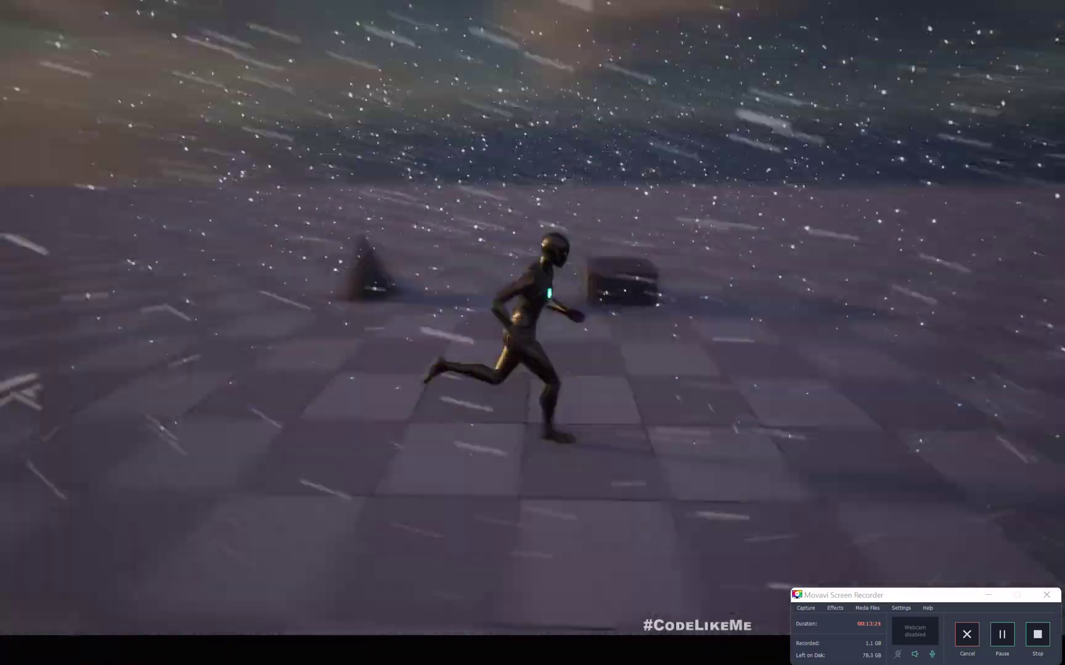
{"action": "key", "text": "a"}
{"action": "key", "text": "w"}
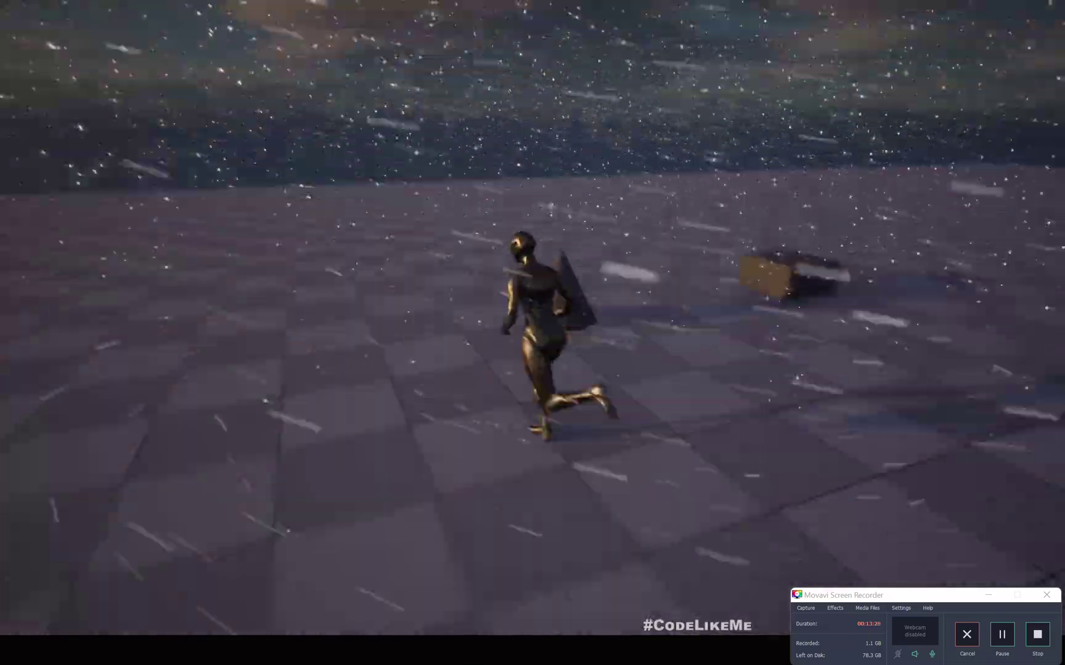
{"action": "key", "text": "w"}
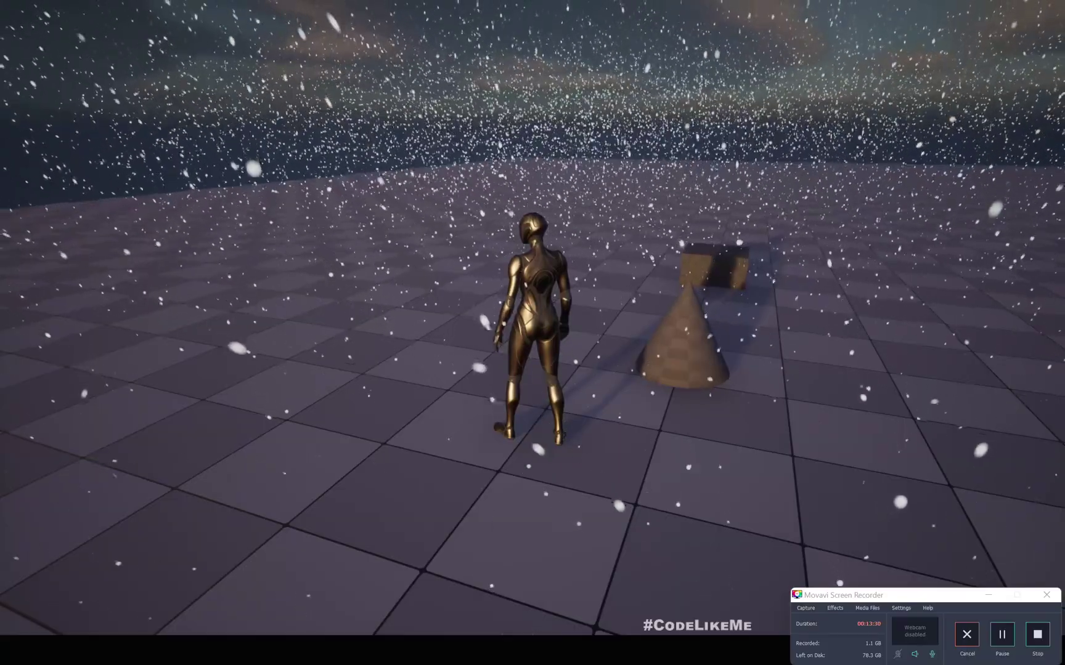
{"action": "key", "text": "a"}
{"action": "key", "text": "w"}
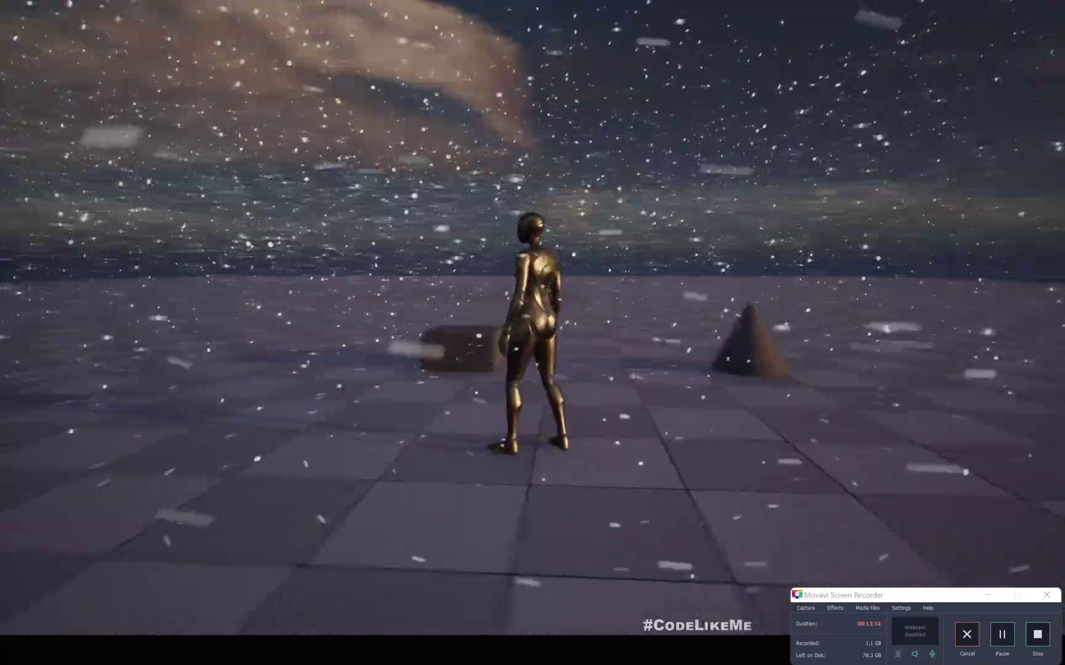
{"action": "key", "text": "w"}
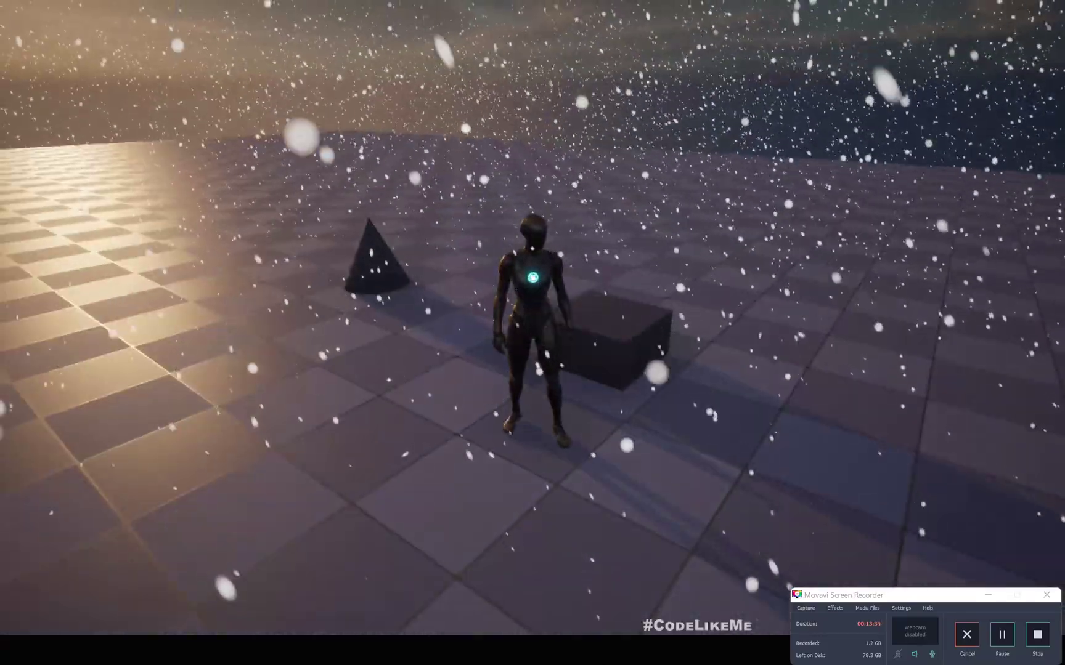
{"action": "key", "text": "a"}
{"action": "key", "text": "s"}
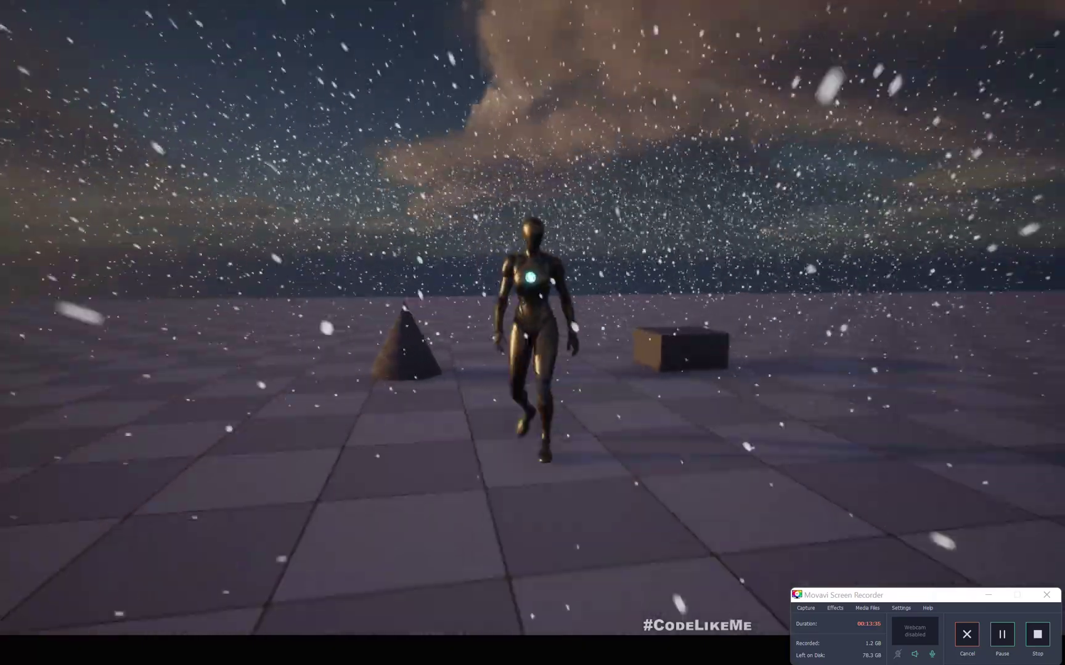
{"action": "key", "text": "d"}
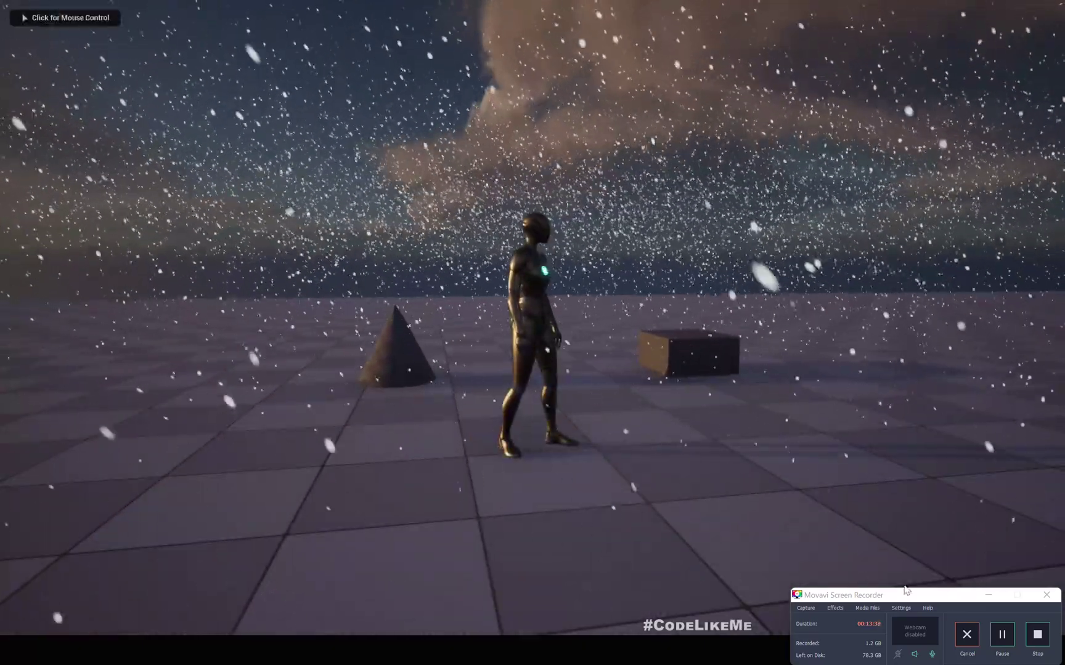
Switch to the CodeLikeMe Patreon page in the browser and look through its Unreal Engine 5 tutorial posts and project files.
{"action": "left_click", "coordinate": [988, 595]}
{"action": "left_click", "coordinate": [988, 594]}
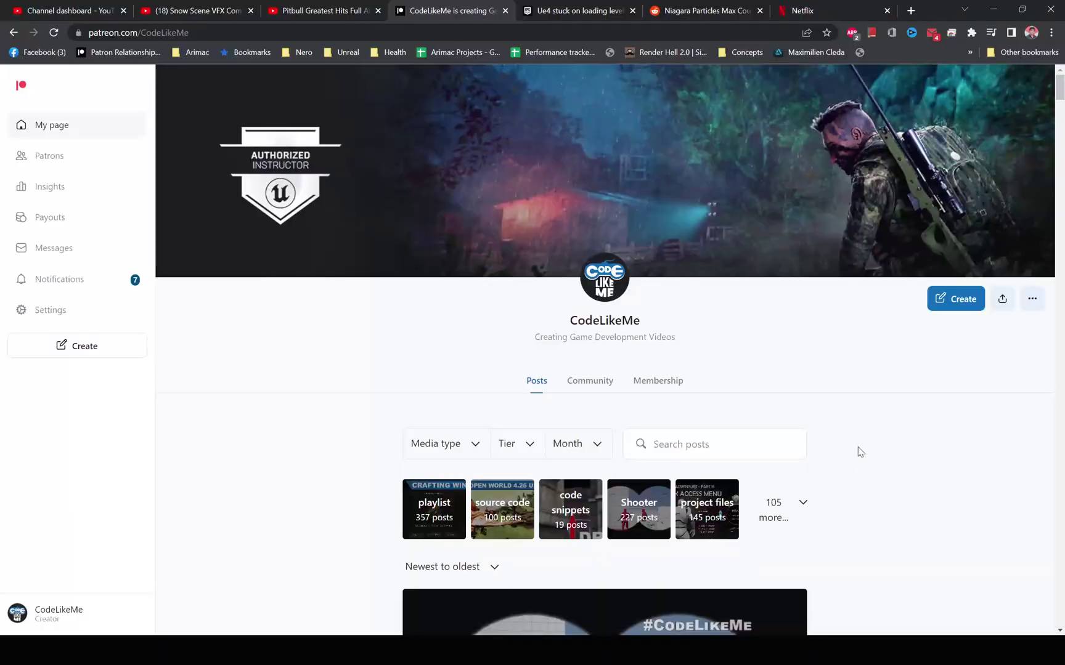
{"action": "scroll", "coordinate": [858, 446], "scroll_direction": "down", "scroll_amount": 8}
{"action": "scroll", "coordinate": [860, 448], "scroll_direction": "down", "scroll_amount": 6}
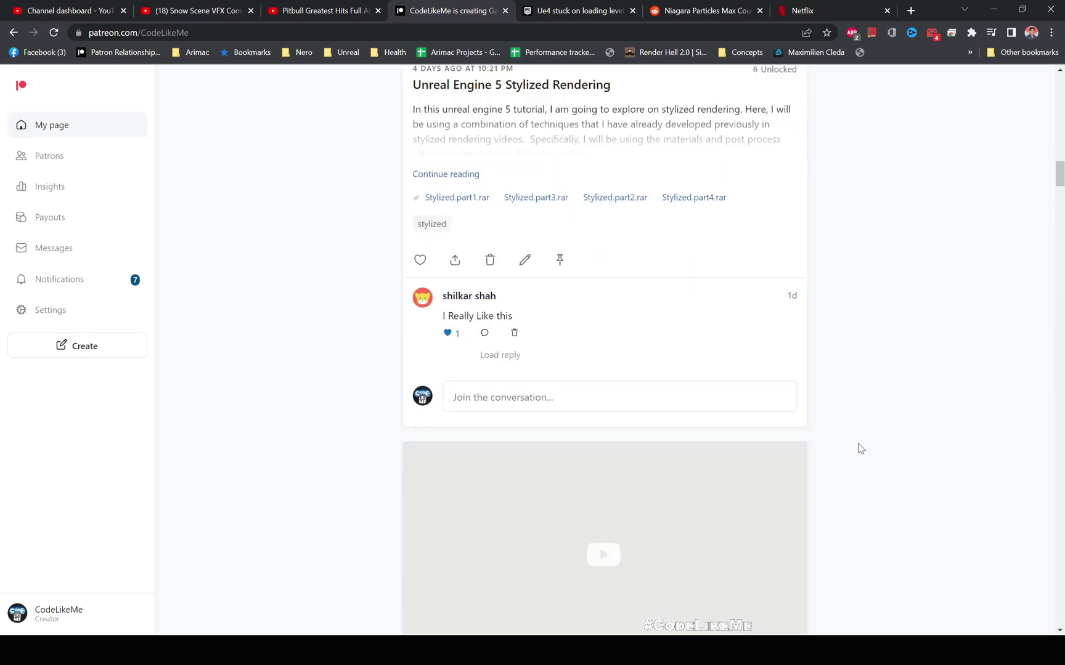
{"action": "scroll", "coordinate": [860, 448], "scroll_direction": "down", "scroll_amount": 4}
{"action": "scroll", "coordinate": [860, 449], "scroll_direction": "down", "scroll_amount": 20}
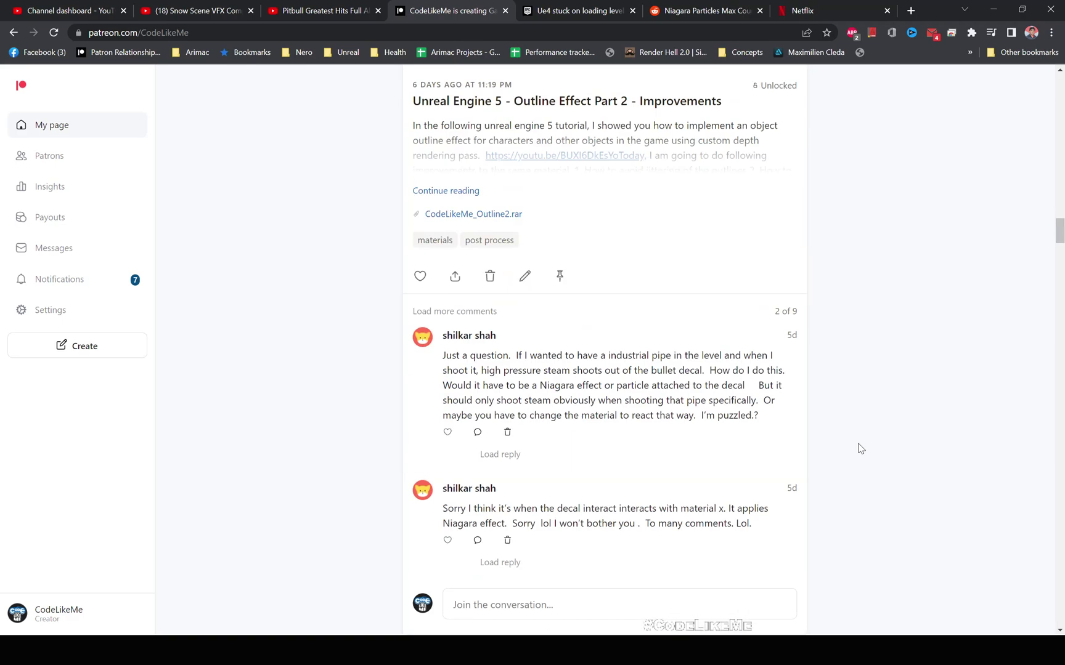
{"action": "scroll", "coordinate": [860, 448], "scroll_direction": "down", "scroll_amount": 20}
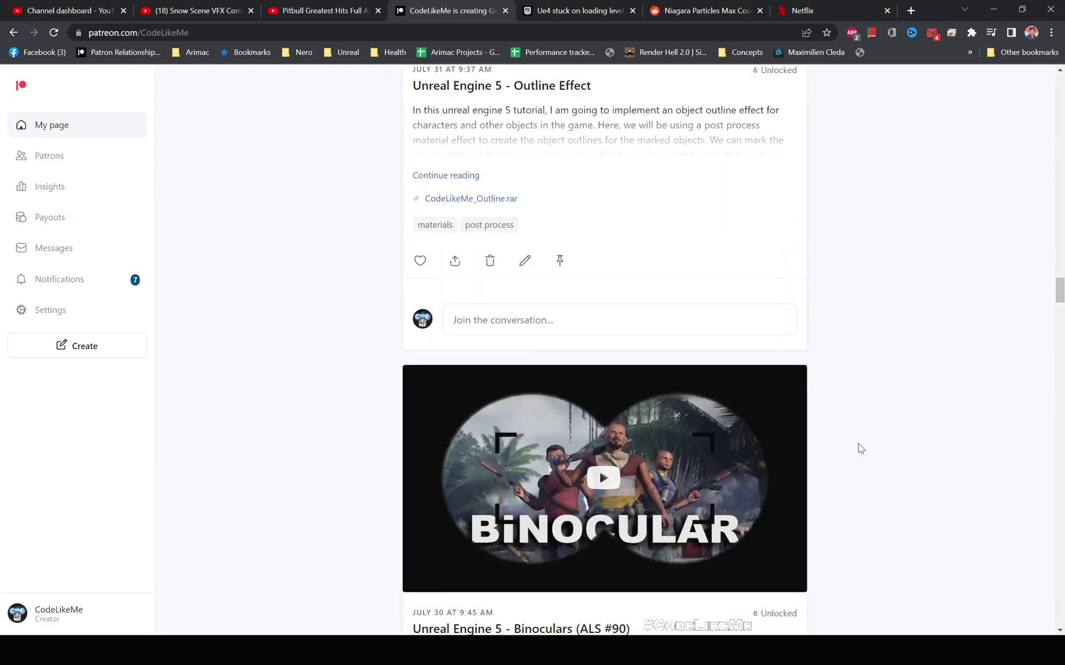
{"action": "scroll", "coordinate": [860, 448], "scroll_direction": "down", "scroll_amount": 19}
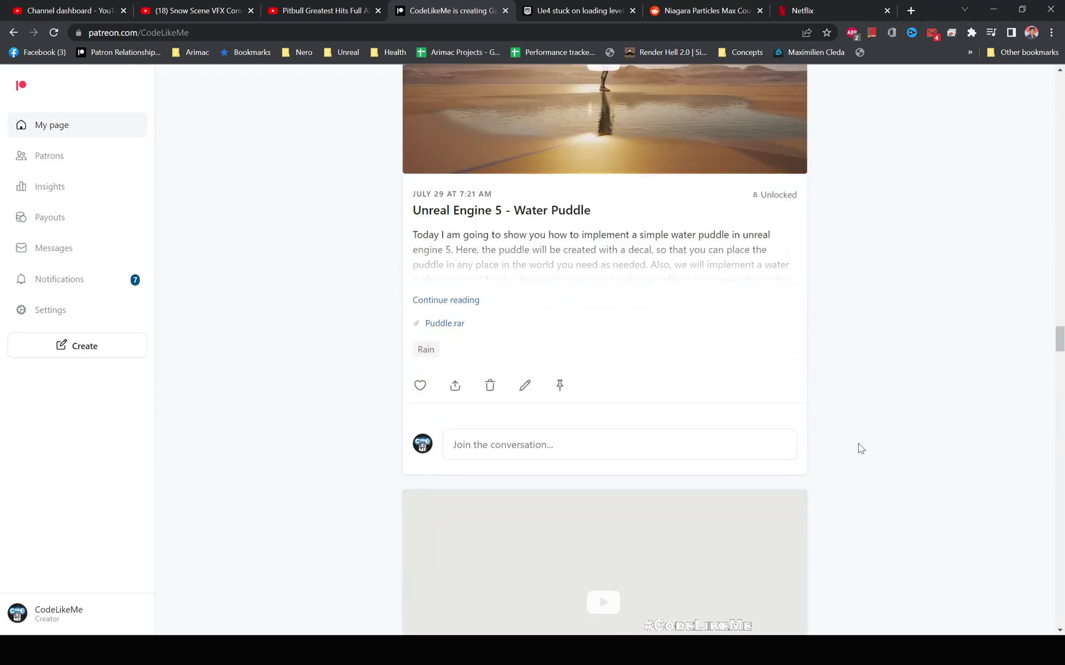
{"action": "scroll", "coordinate": [861, 449], "scroll_direction": "down", "scroll_amount": 20}
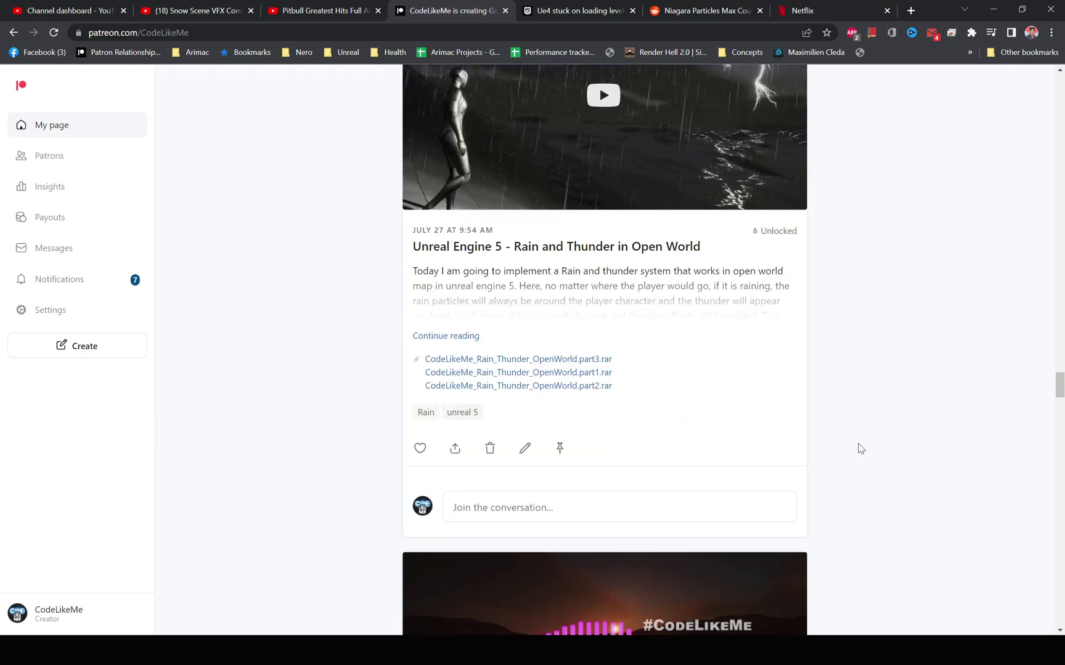
{"action": "scroll", "coordinate": [860, 449], "scroll_direction": "down", "scroll_amount": 5}
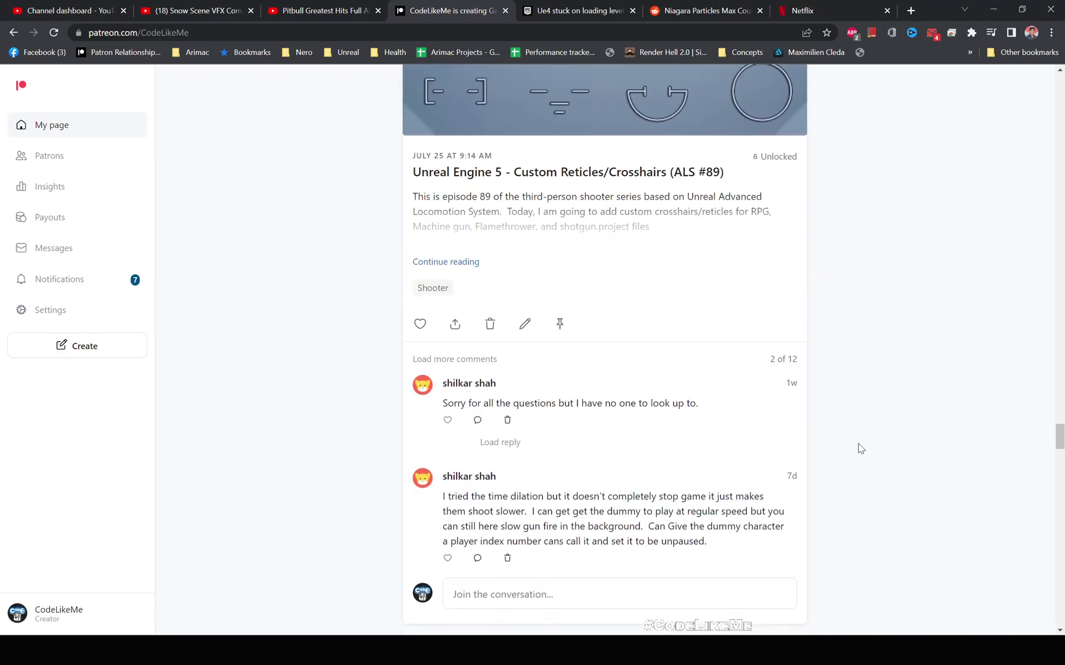
{"action": "scroll", "coordinate": [860, 448], "scroll_direction": "down", "scroll_amount": 18}
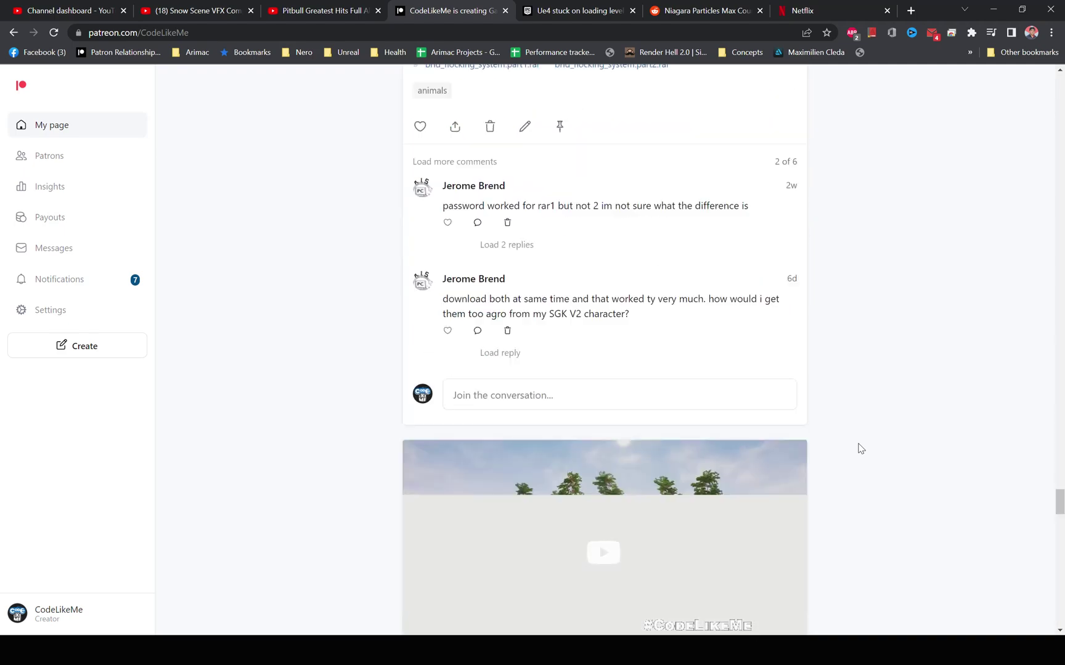